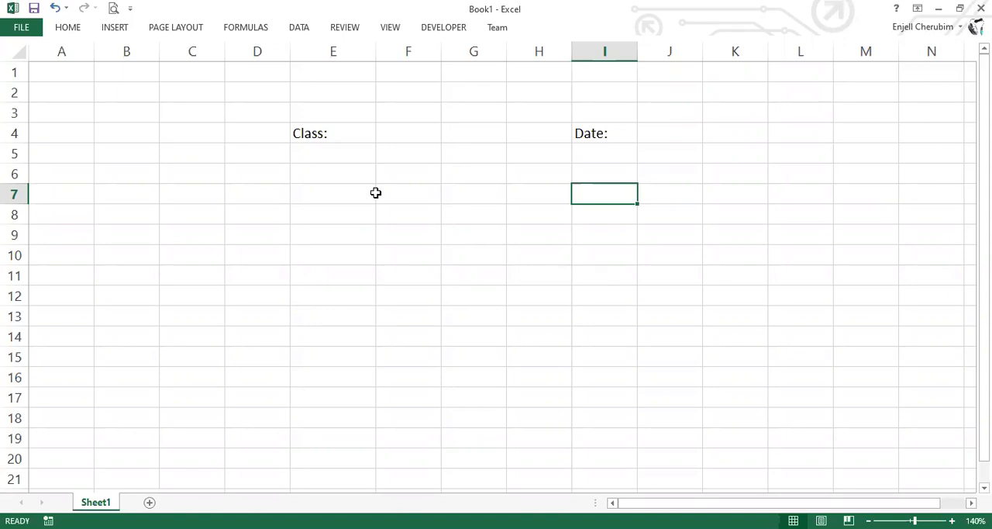
Fit column E to the width of the Class: label in E4 and make the label bold
left_click(392, 134)
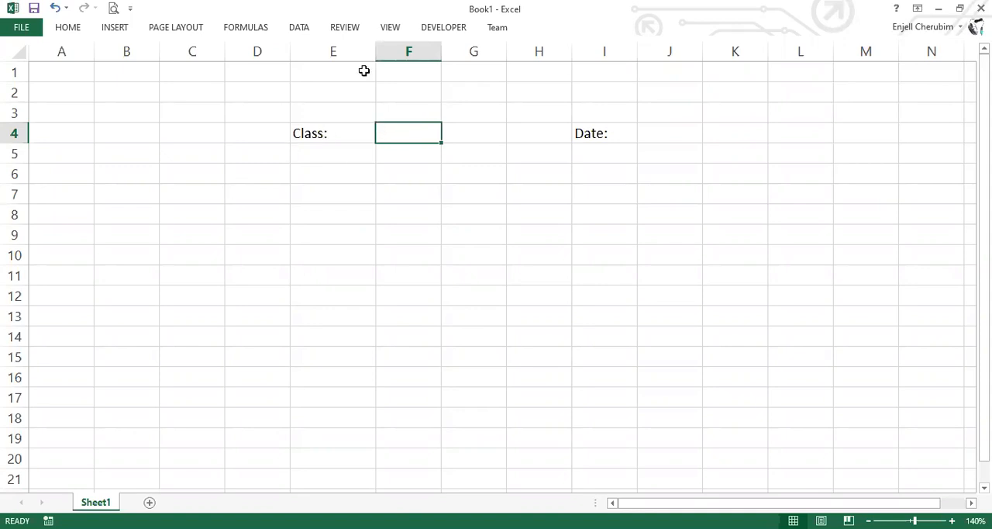
key("Left")
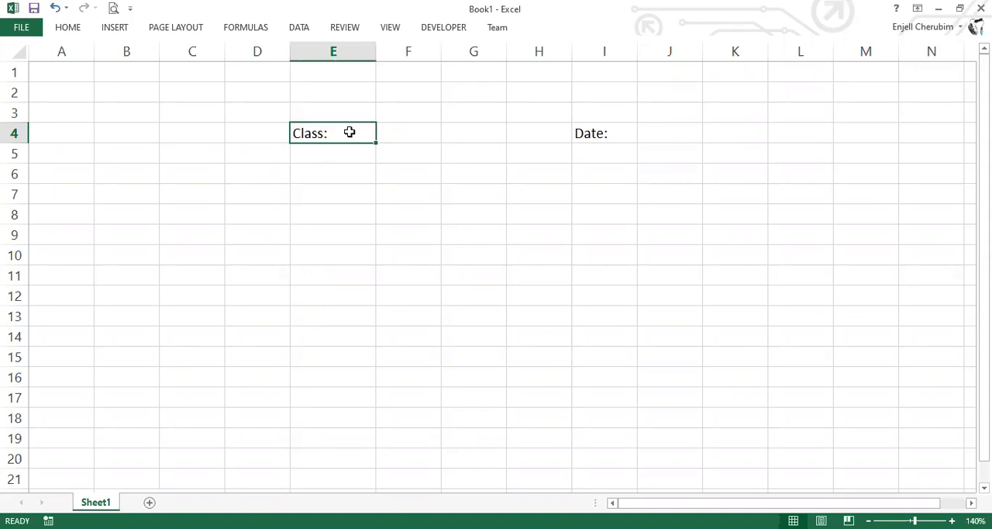
key("alt+h")
key("o")
key("i")
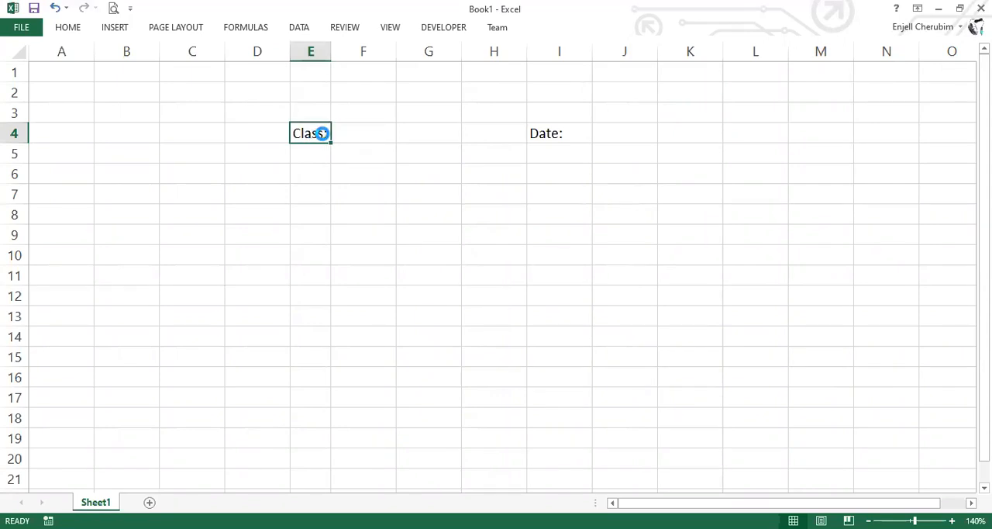
key("ctrl+b")
Make the Date: label in I4 bold and narrow column I to fit it
left_click(547, 135)
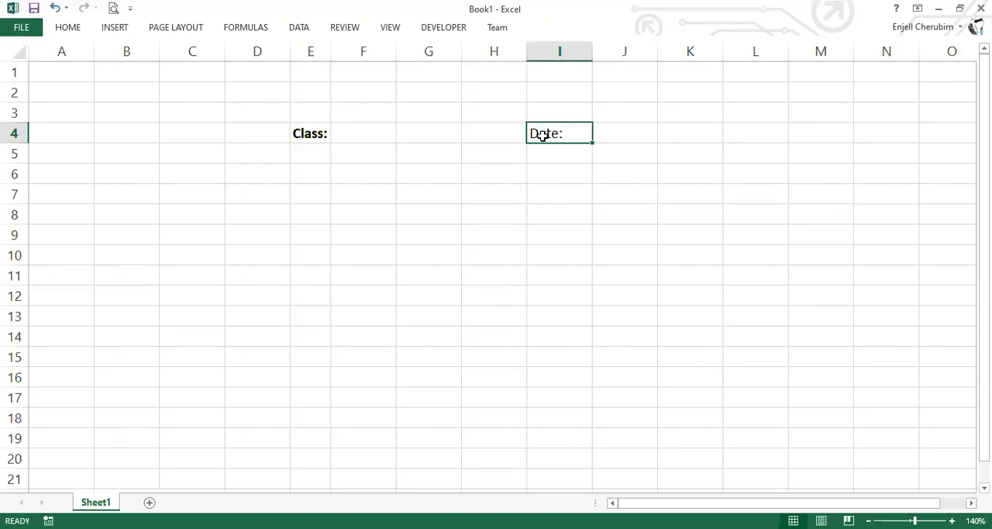
key("ctrl+b")
left_click_drag(563, 54, 561, 52)
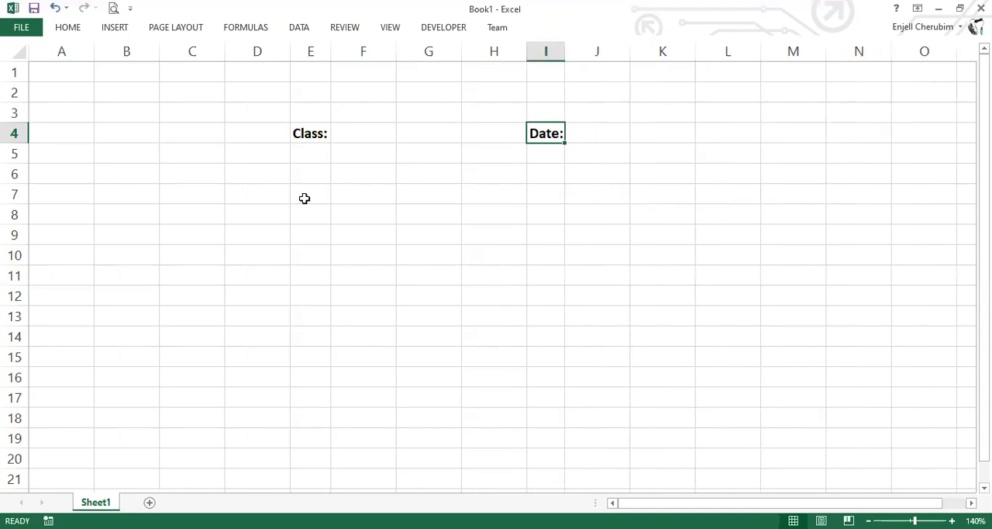
key("Left")
key("Down")
key("Down")
key("Down")
key("Down")
key("Down")
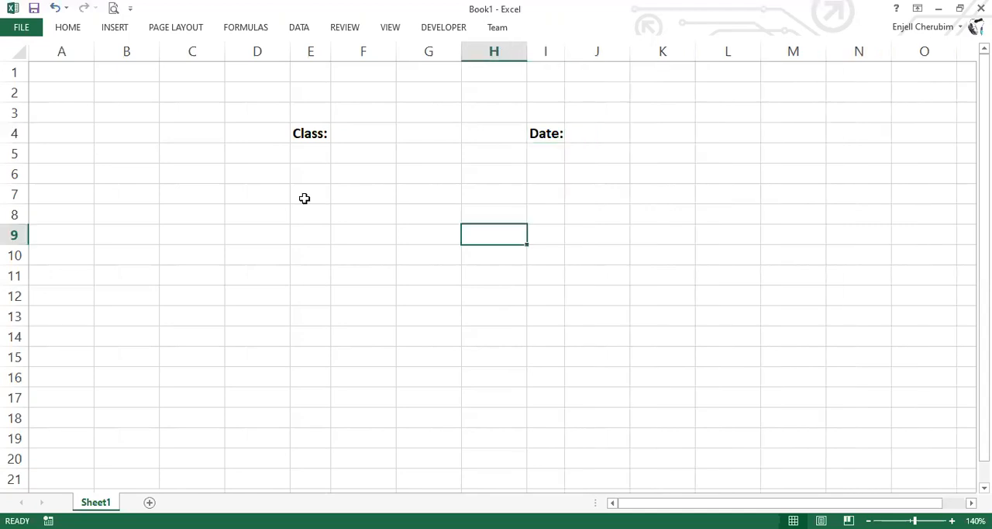
Enter the label Gender in cell E7
left_click(305, 199)
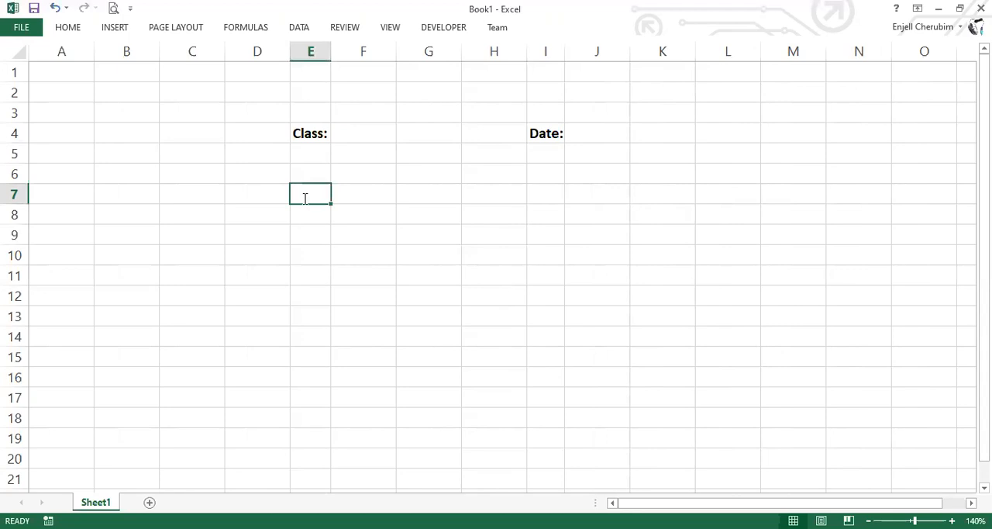
type("D")
key("BackSpace")
type("g")
key("BackSpace")
type("Gender")
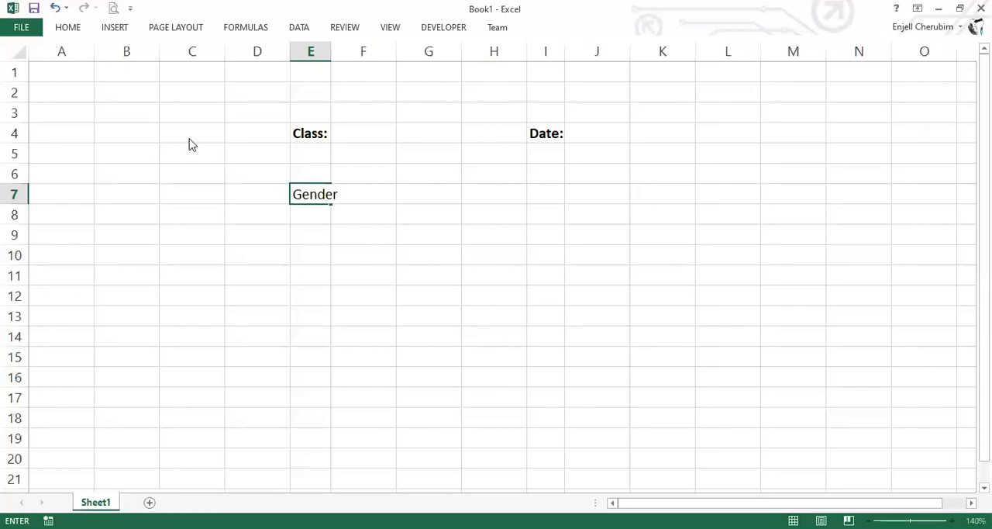
Move the Gender label from E7 to cell L4, in the same row as the Class and Date labels
left_click_drag(193, 145, 184, 145)
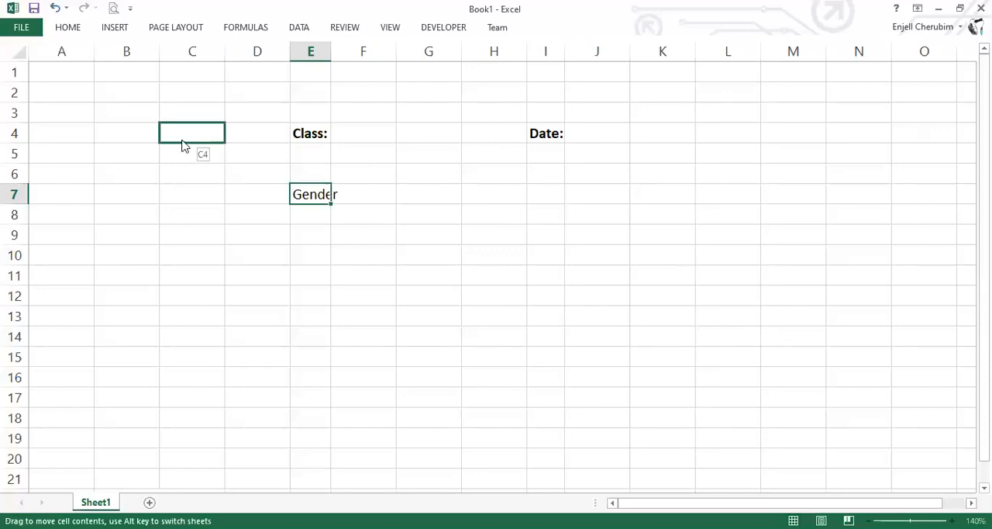
left_click_drag(721, 134, 721, 134)
left_click(720, 134)
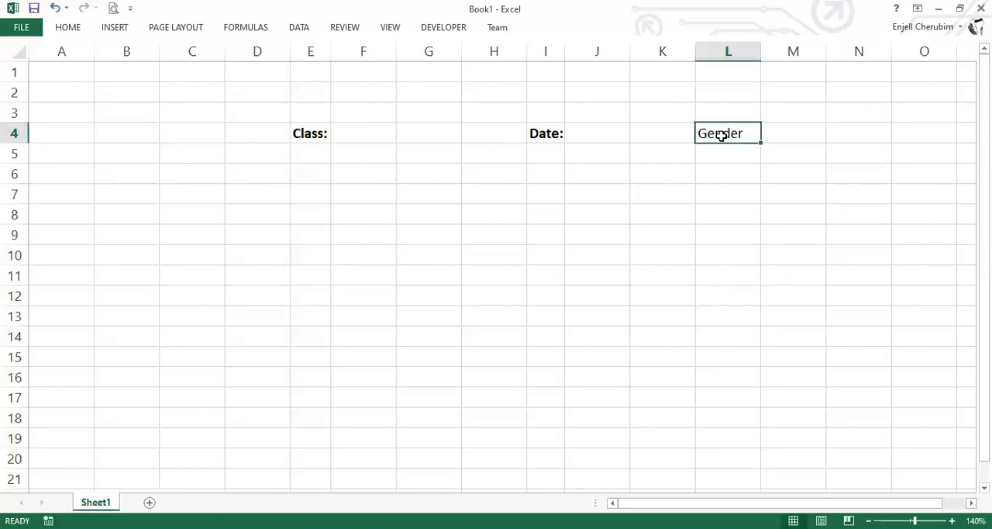
Make the Gender label bold, add a colon after it, and narrow column L to fit
key("ctrl+b")
double_click(741, 134)
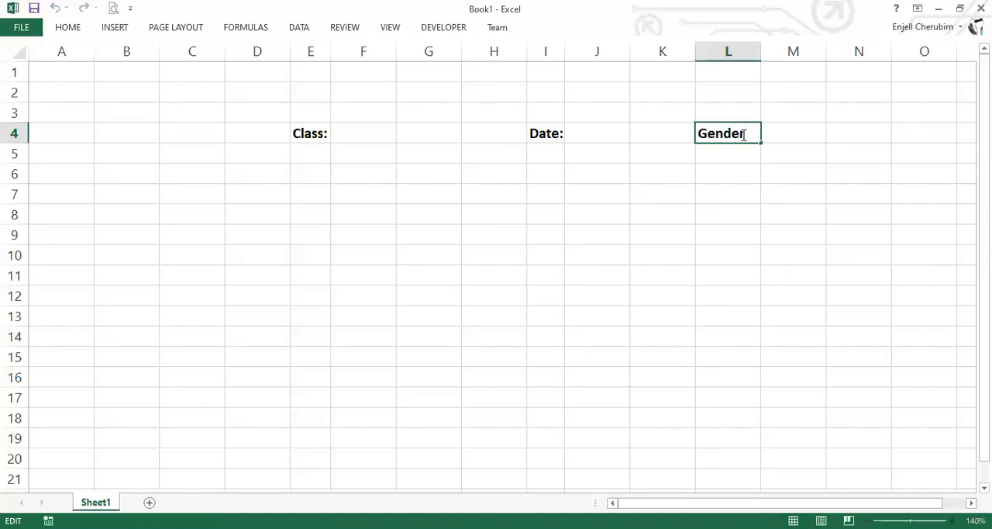
type(":")
key("Return")
key("Return")
key("Return")
left_click_drag(763, 51, 751, 51)
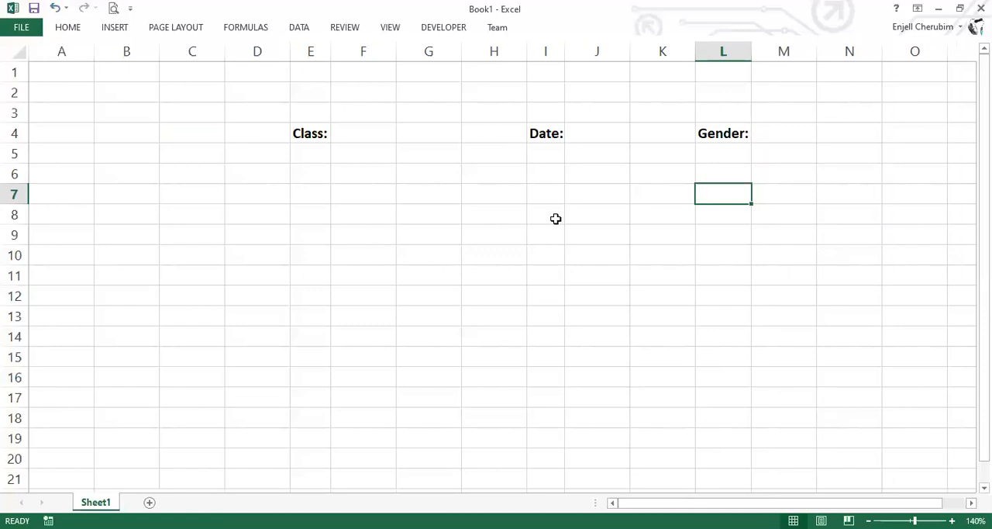
Move the Gender: label to cell N4 and narrow columns J, K and L beside the Date: label
left_click(715, 126)
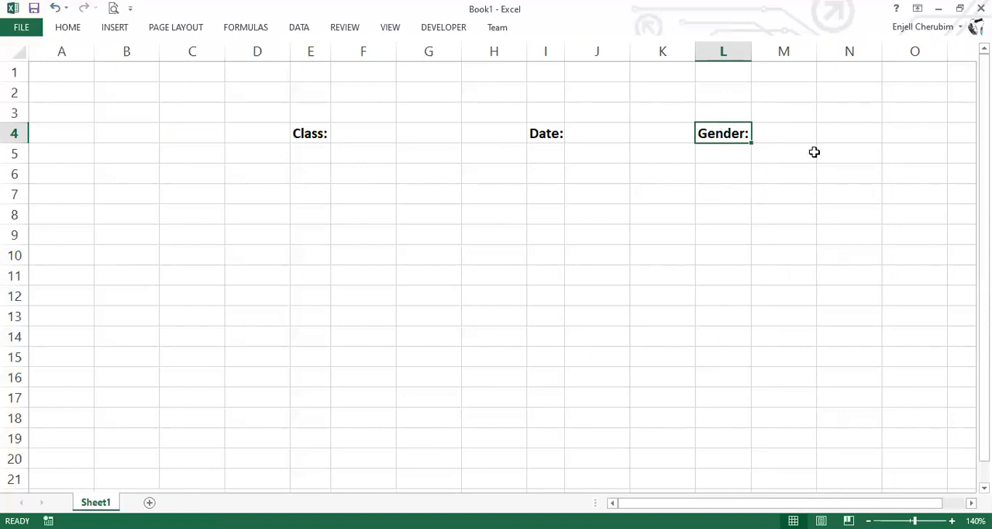
left_click(596, 134)
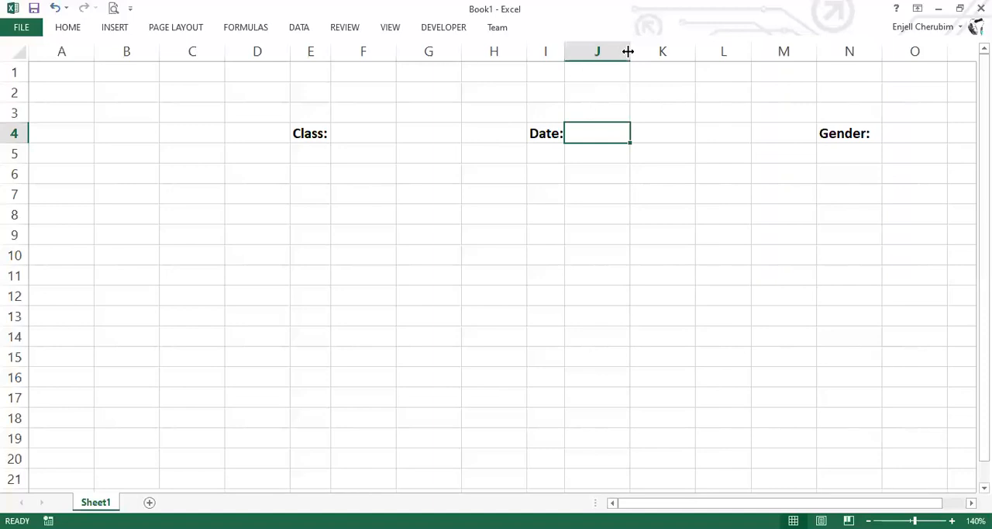
left_click_drag(628, 51, 596, 51)
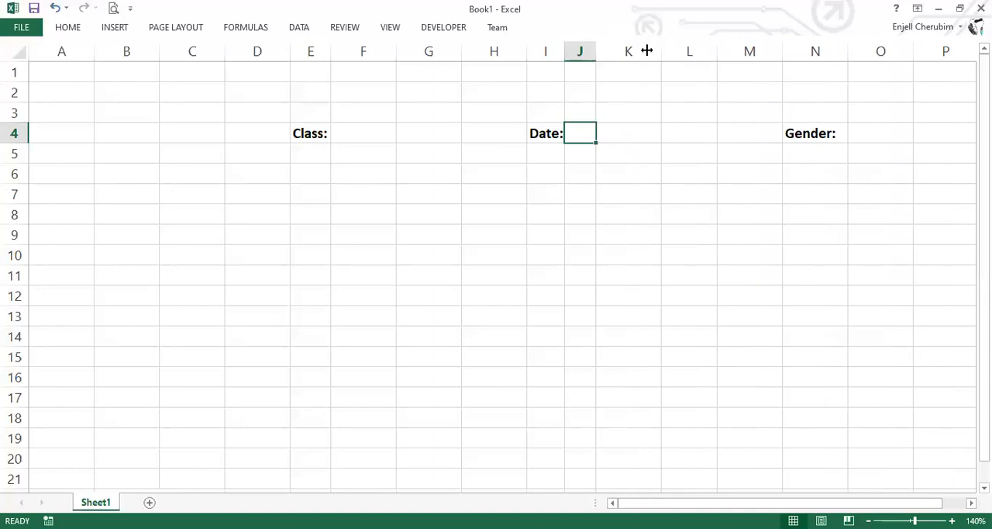
left_click_drag(643, 51, 647, 50)
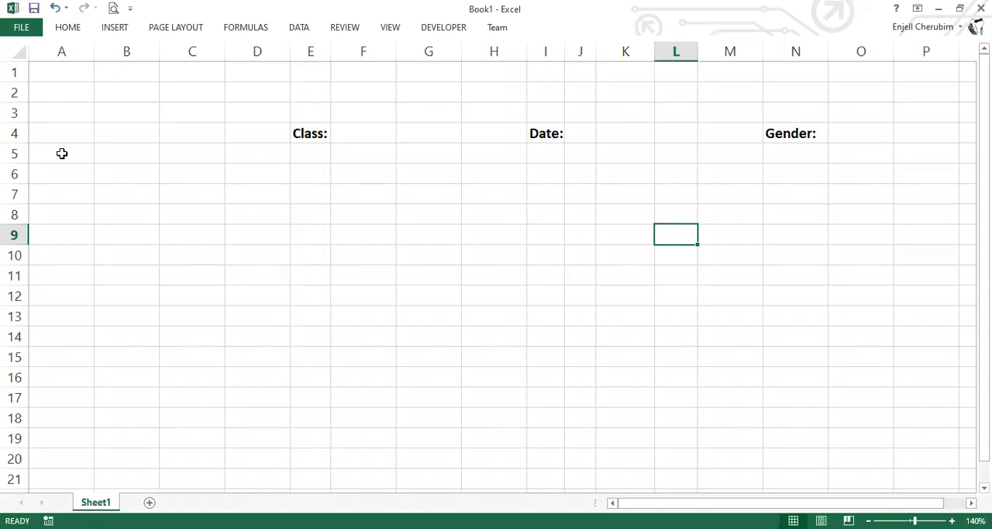
Enter Basic 7 in cell A5 as the first class name
left_click(62, 153)
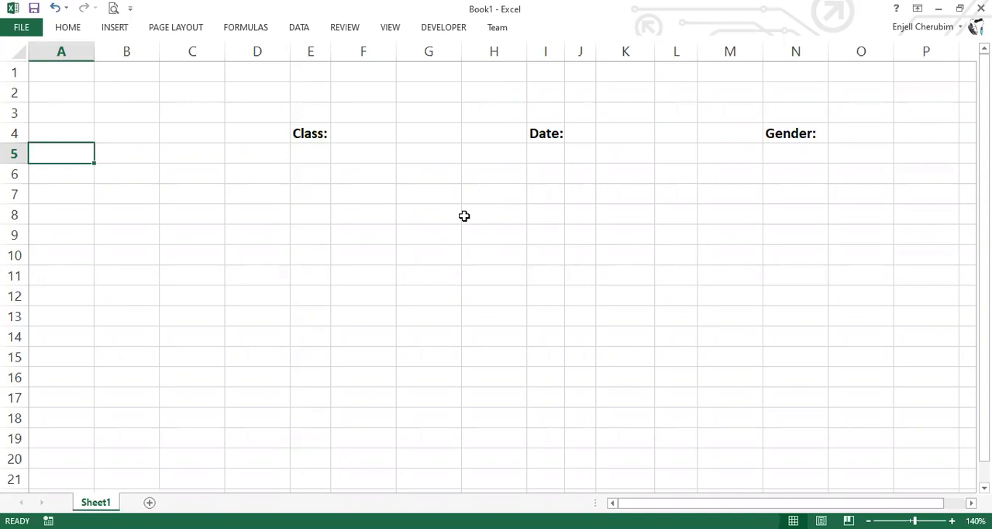
type("BAs")
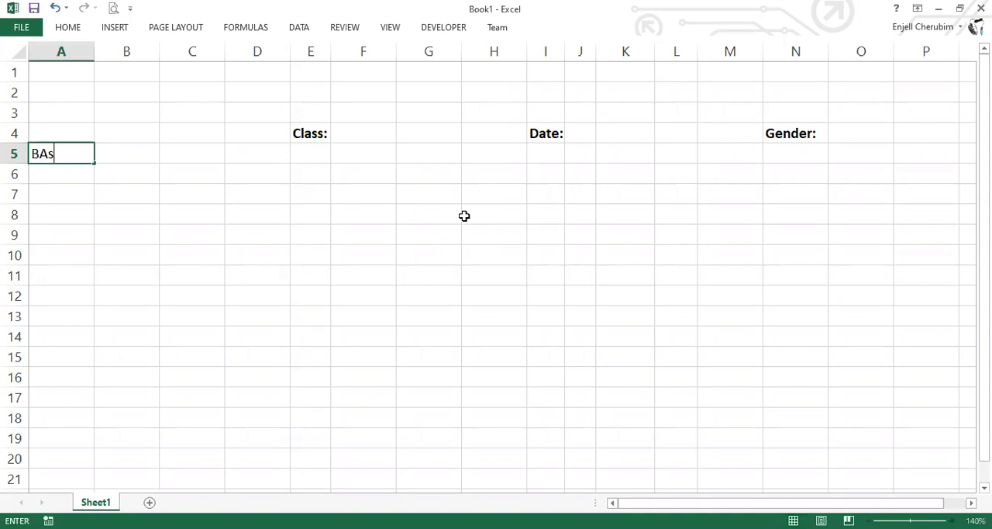
key("BackSpace")
key("BackSpace")
type("asic 7")
key("Return")
key("Return")
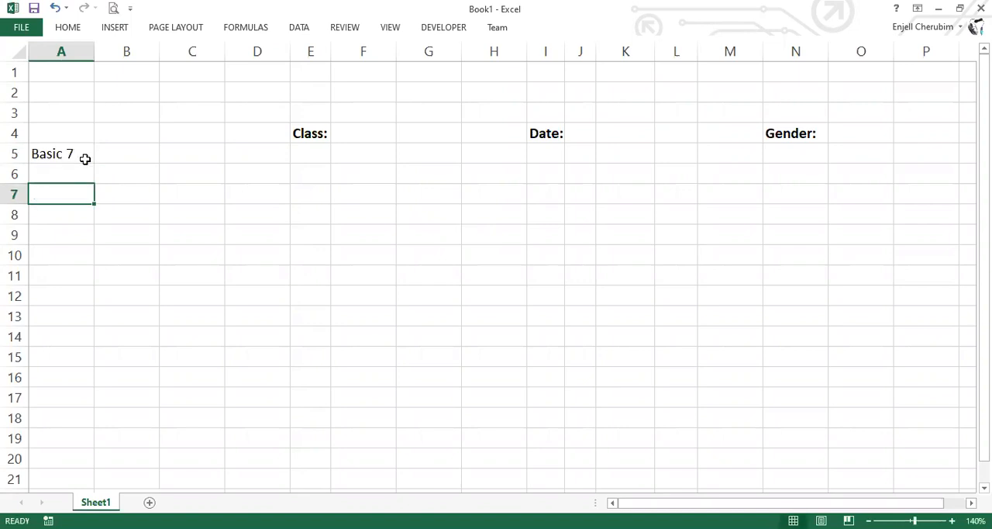
Fill the class series from A5 down to Basic 9 in A7
left_click(91, 159)
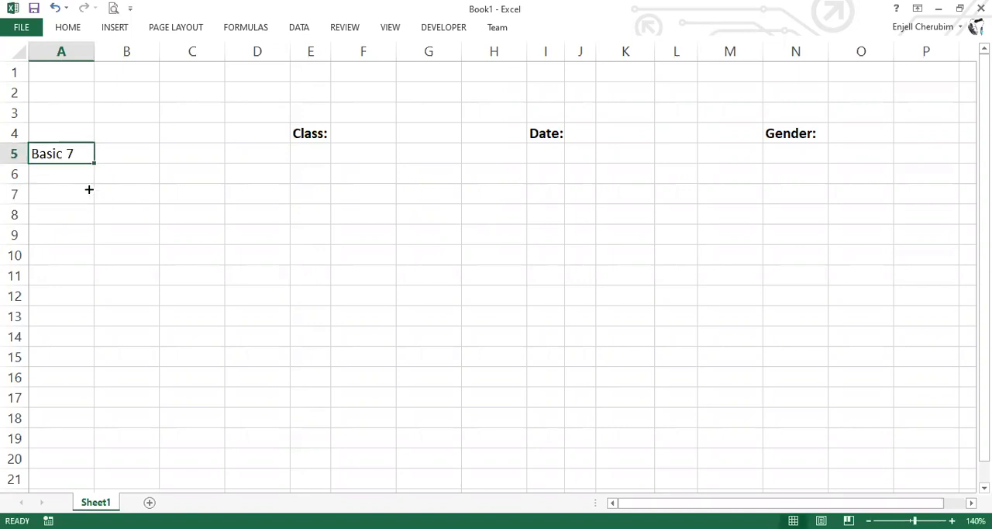
left_click_drag(94, 163, 89, 189)
left_click(66, 213)
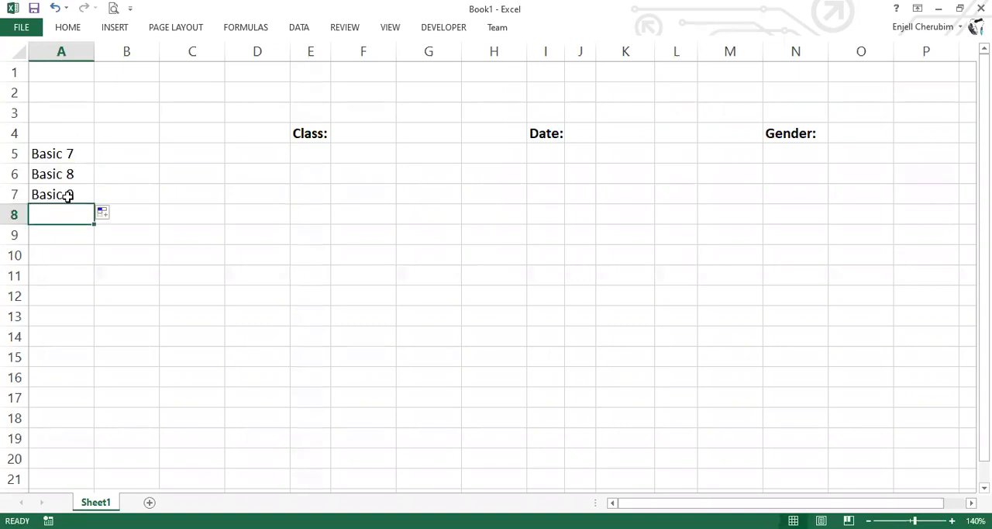
Enter the gender options Male in B5 and Female in B6
left_click(113, 158)
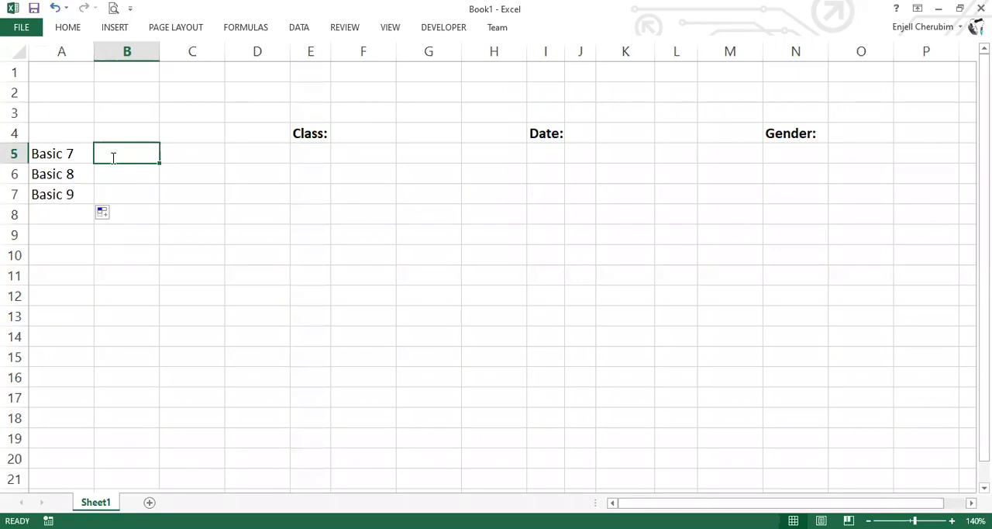
type("M")
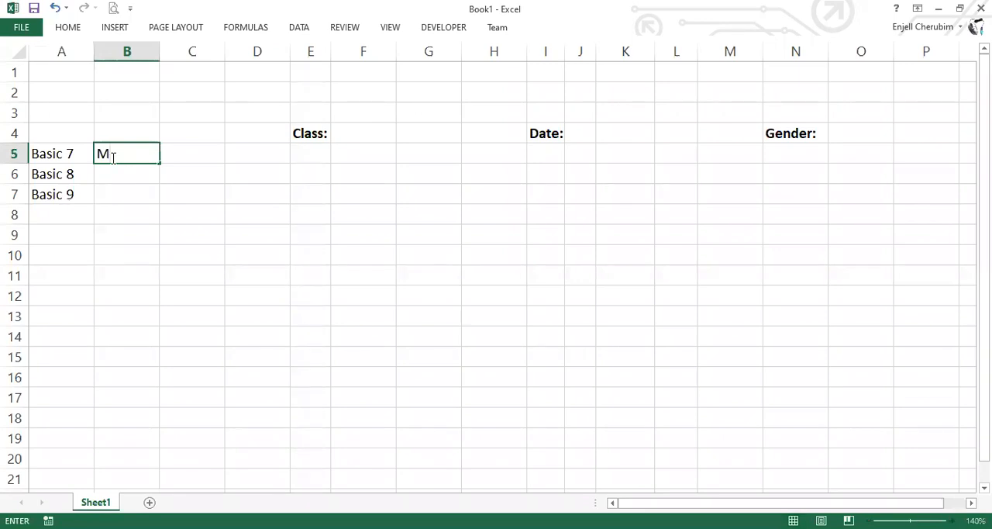
type("ale")
key("Return")
type("Feml")
key("BackSpace")
type("a")
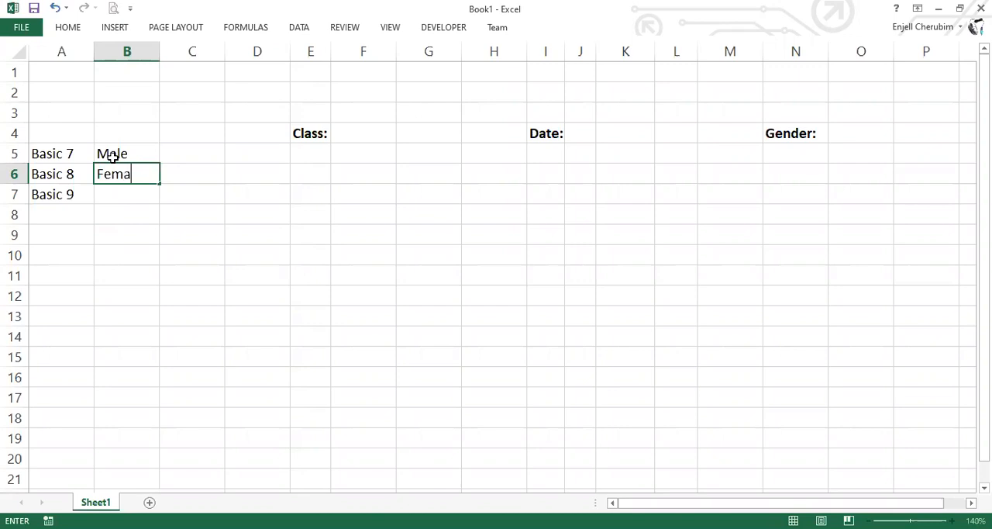
type("le")
key("Return")
key("Return")
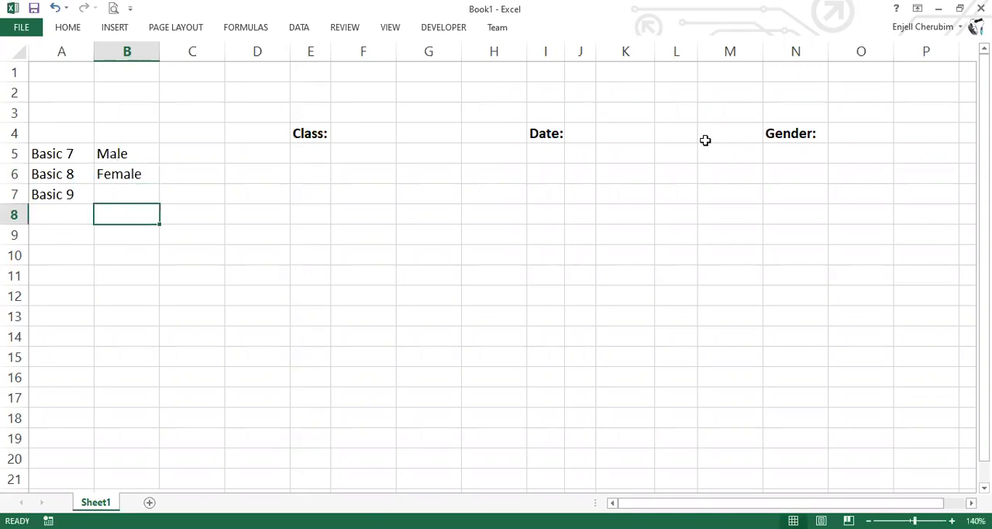
left_click(61, 235)
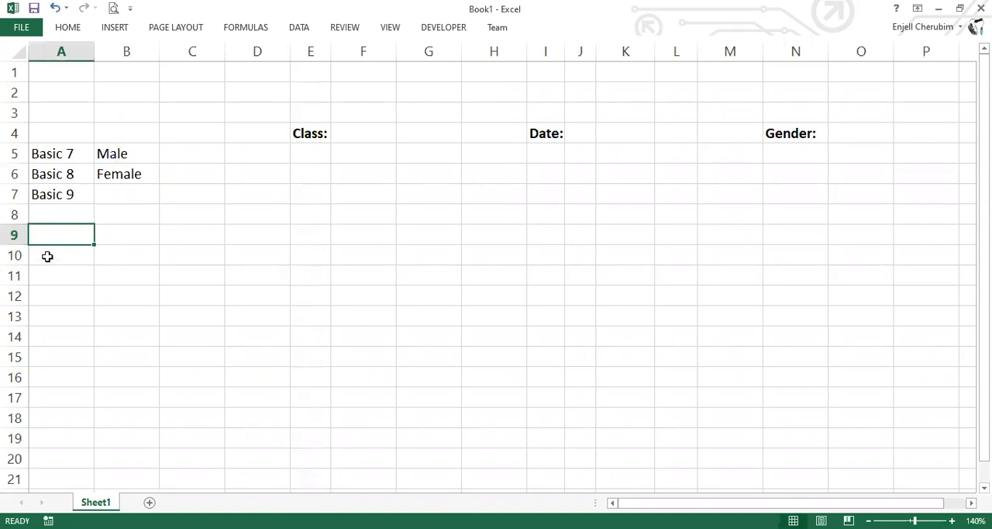
type("1")
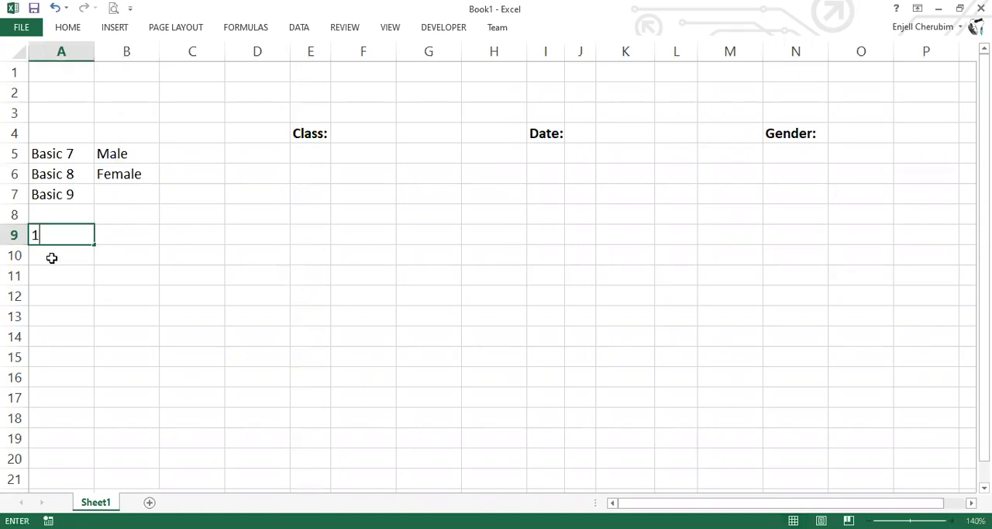
key("Return")
key("Return")
Enter January in cell A9 and fill the months down to December in A20
left_click(60, 236)
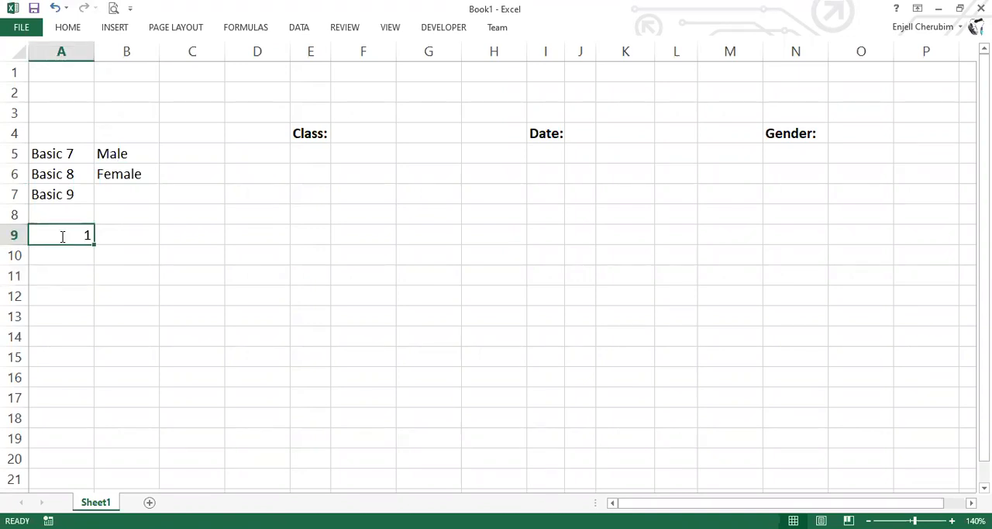
key("BackSpace")
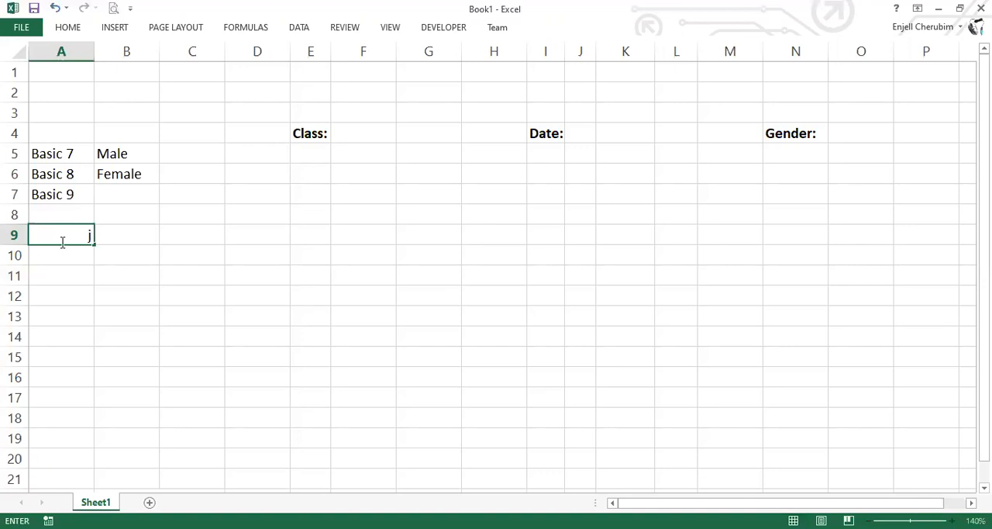
type("January")
key("ctrl+Return")
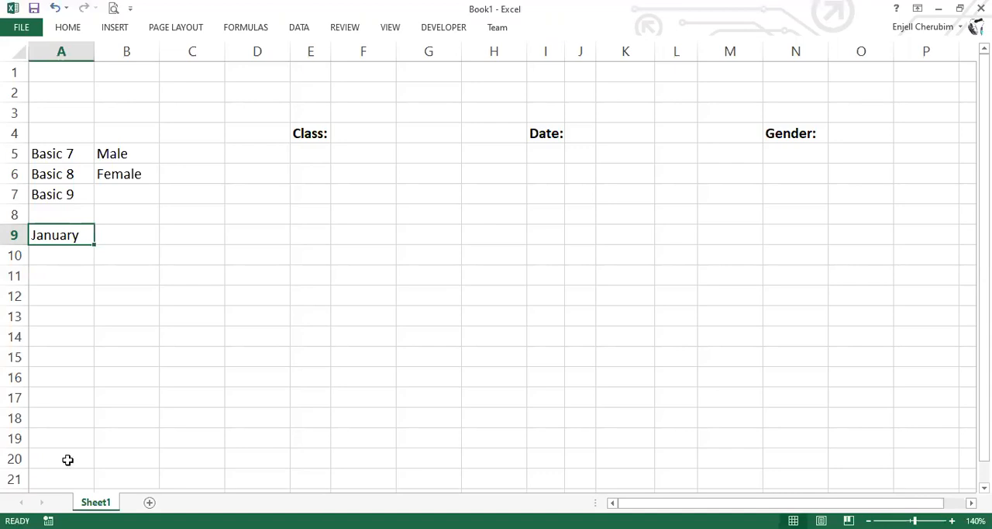
Enter the years 2020 in B9 and 2021 in B10 beside the months
left_click(128, 245)
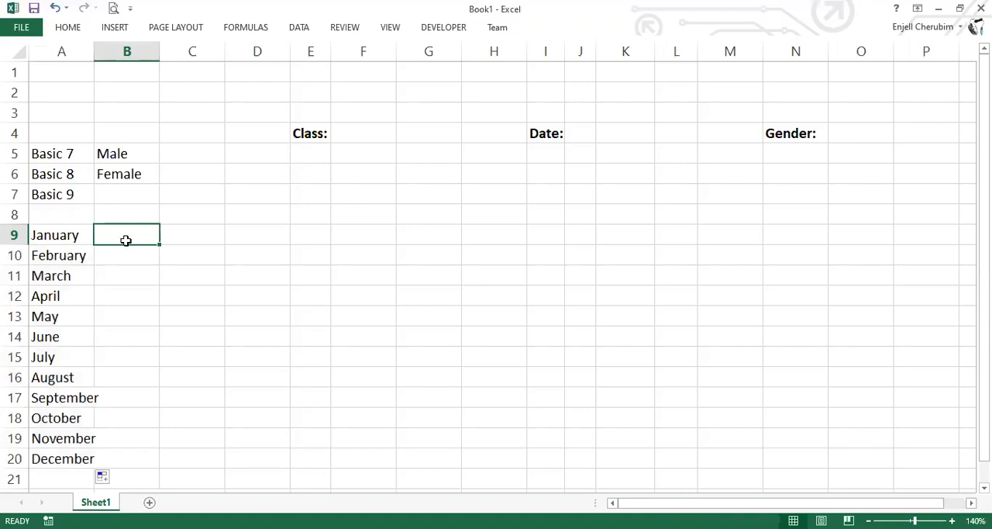
type("2020")
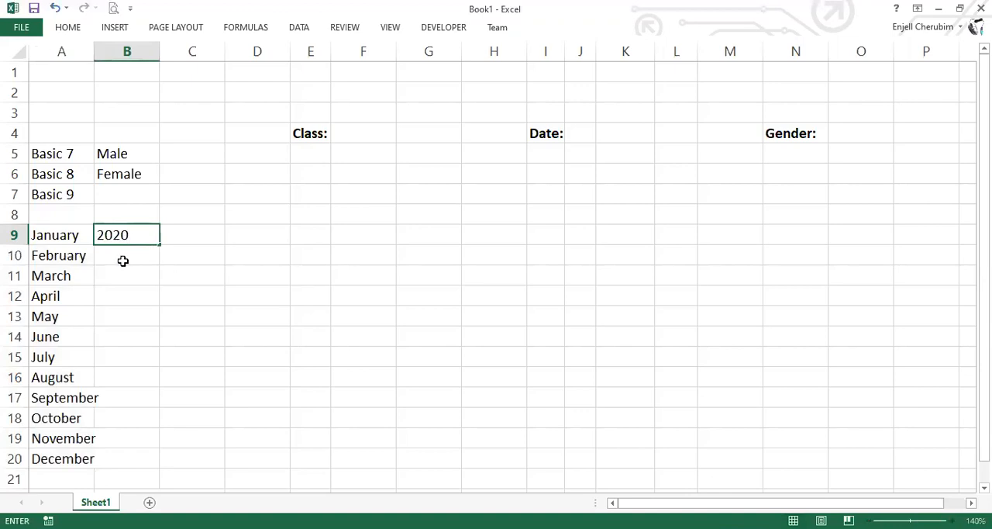
left_click(123, 258)
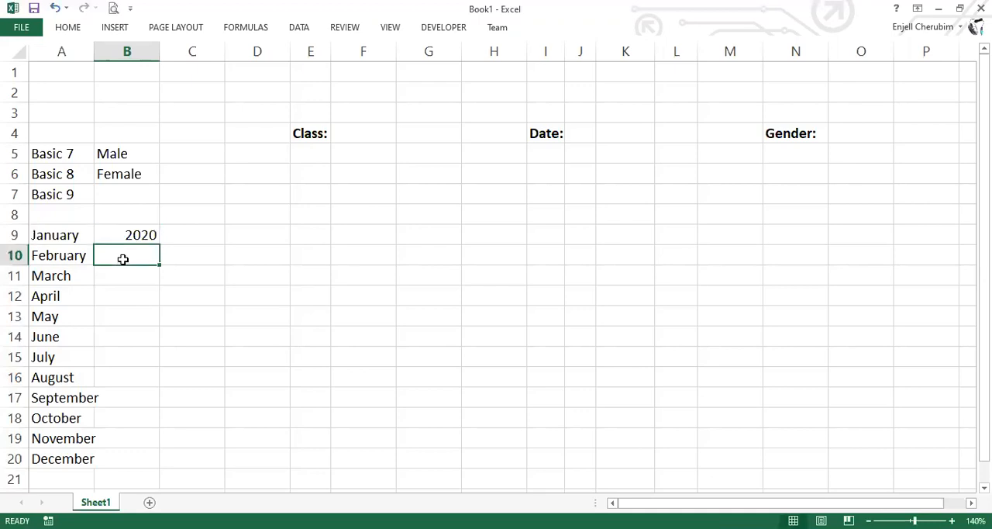
type("2022")
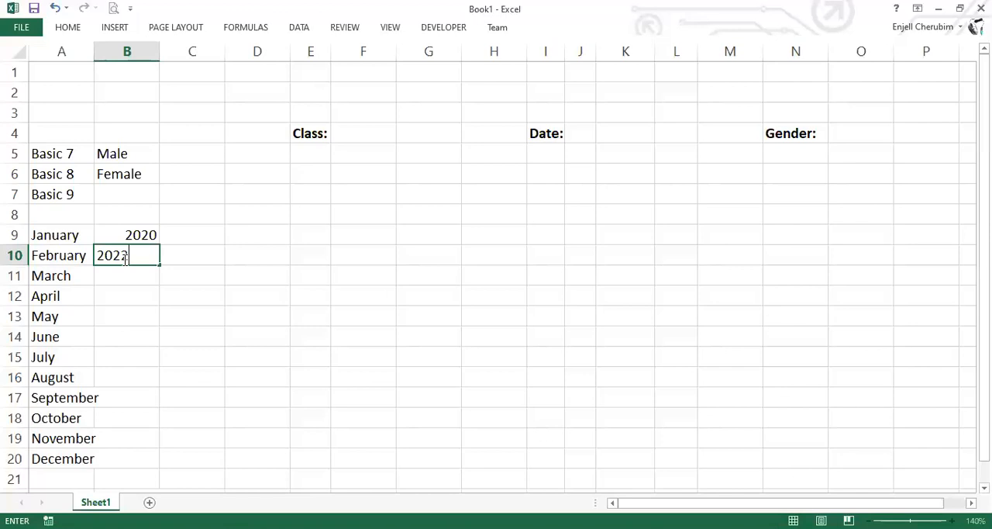
key("BackSpace")
type("1")
key("Return")
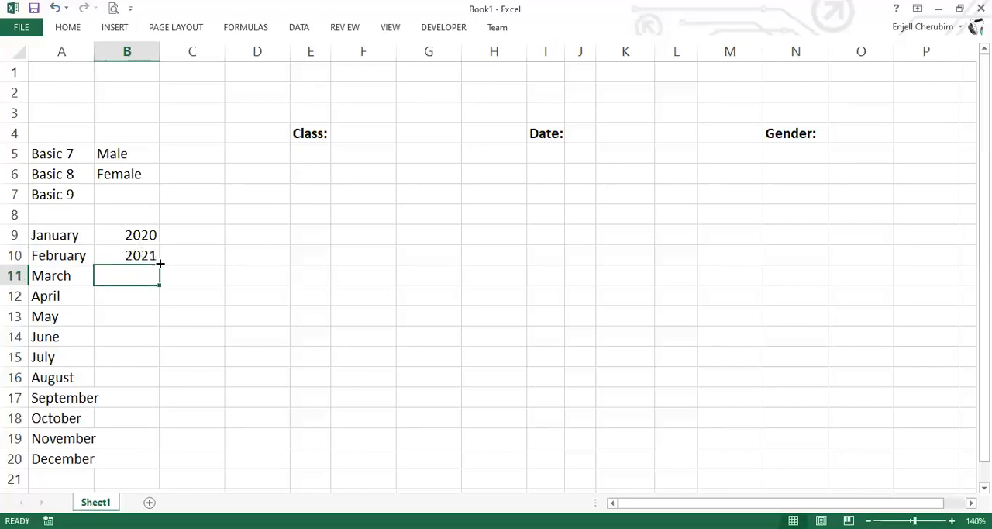
Extend the years down to 2024 in B13 and fill the numbers 1 to 31 down column C from C9
left_click_drag(136, 235, 160, 264)
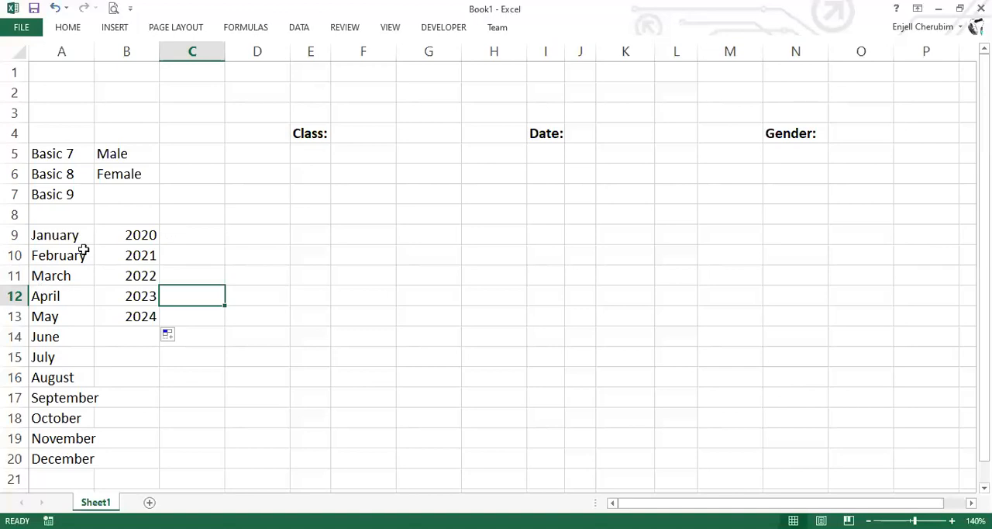
left_click(178, 242)
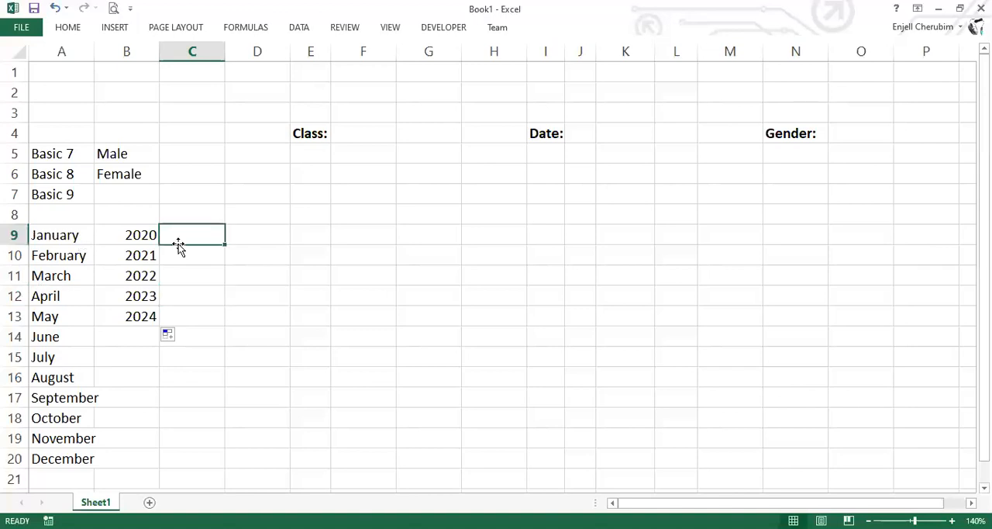
type("1")
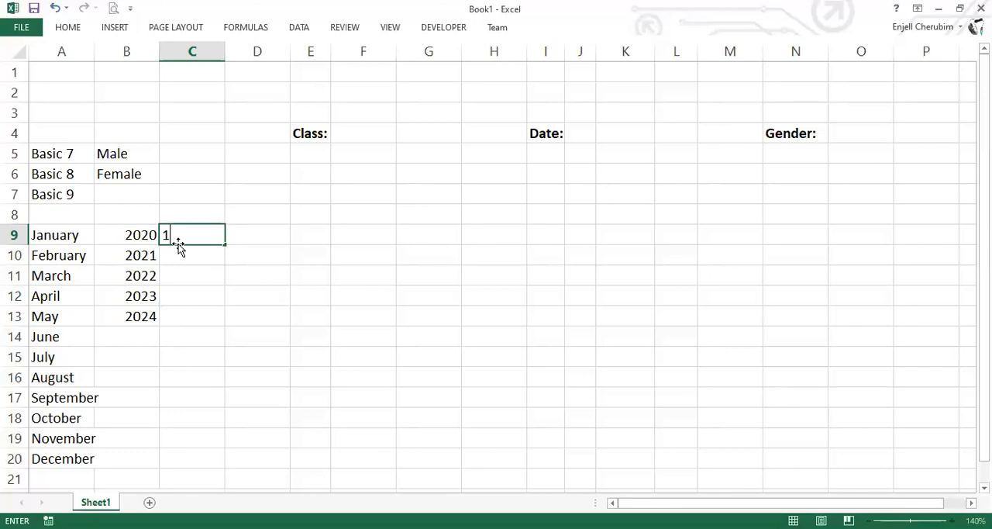
key("Return")
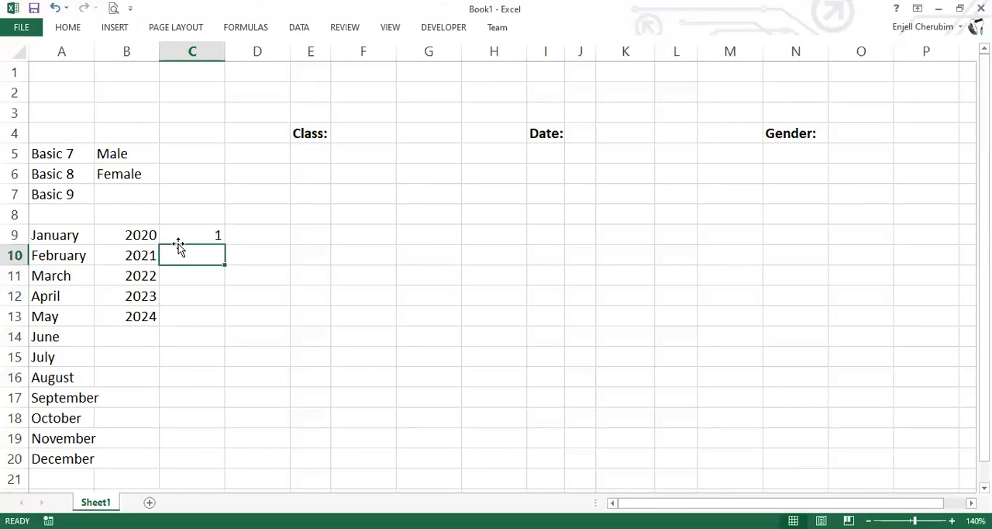
type("2")
key("Return")
left_click_drag(193, 235, 179, 487)
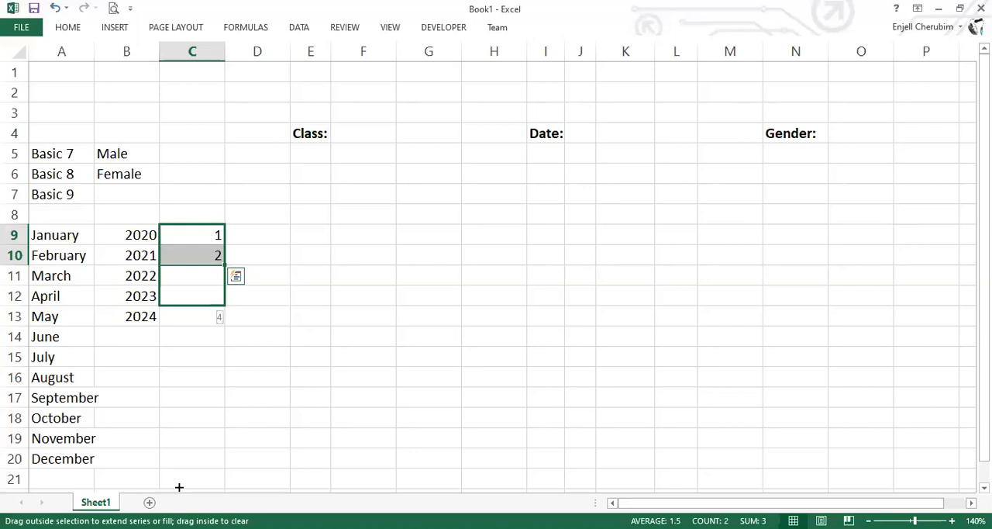
left_click_drag(178, 487, 175, 396)
scroll(144, 388, "up", 4)
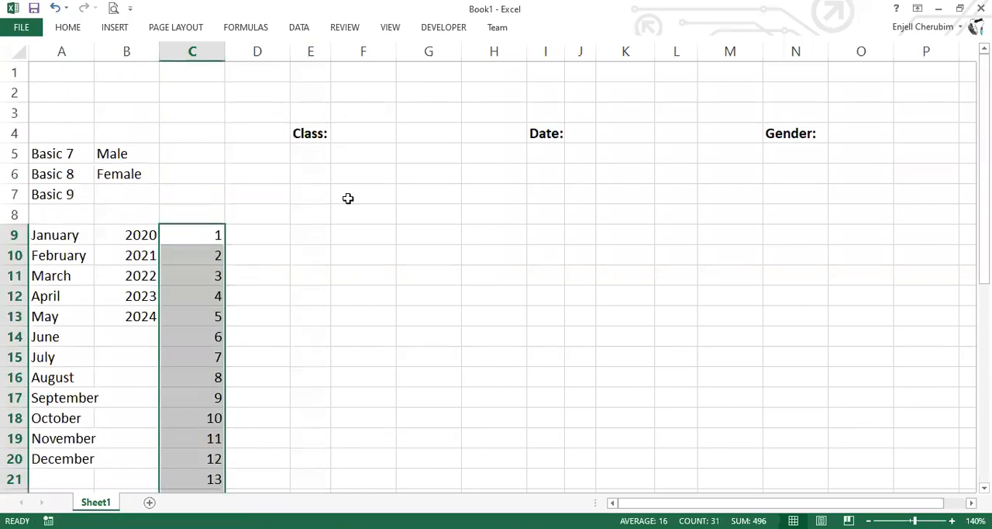
left_click(352, 140)
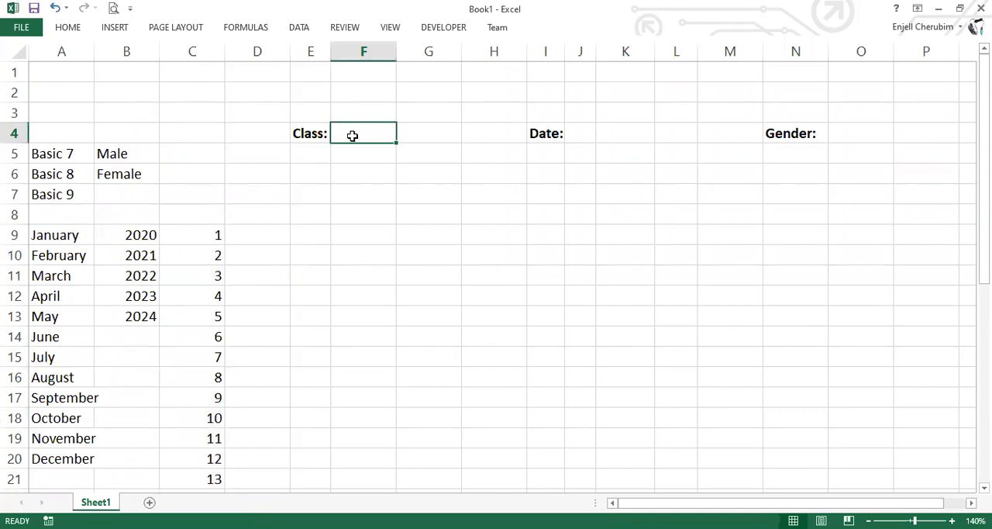
type("bajsdkf")
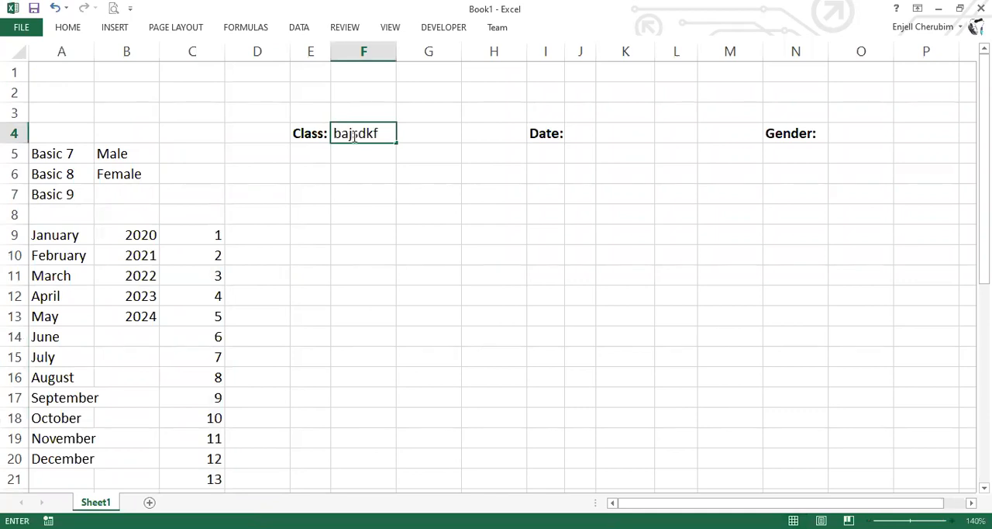
key("BackSpace")
key("BackSpace")
key("BackSpace")
key("BackSpace")
key("BackSpace")
key("BackSpace")
key("BackSpace")
key("Return")
key("Return")
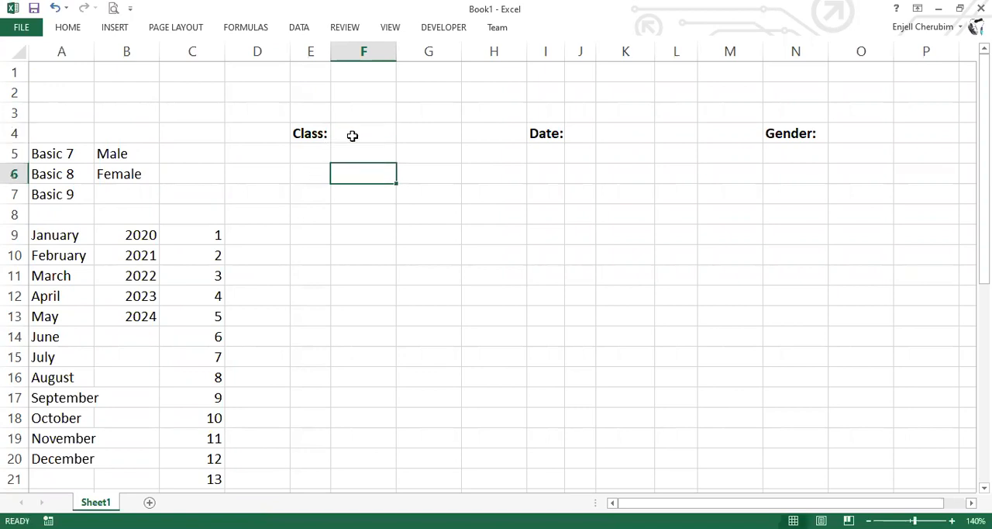
Add a list data validation to cell F4 beside Class, with the range A4:A7 as its source
left_click(351, 135)
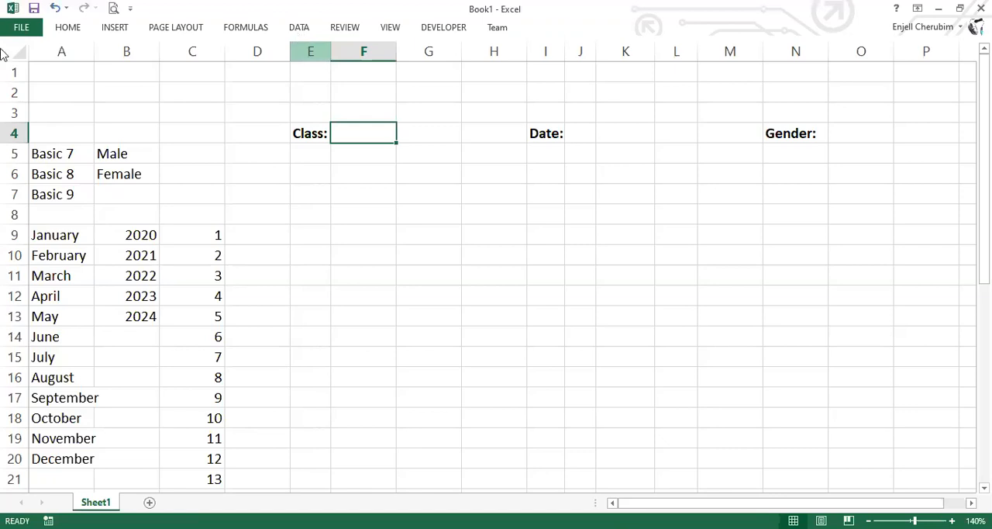
left_click(69, 34)
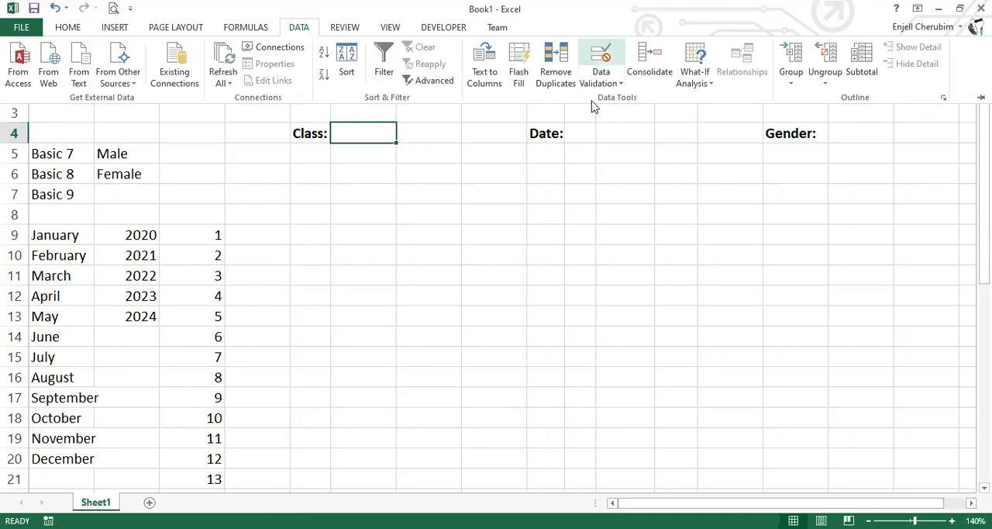
left_click(601, 60)
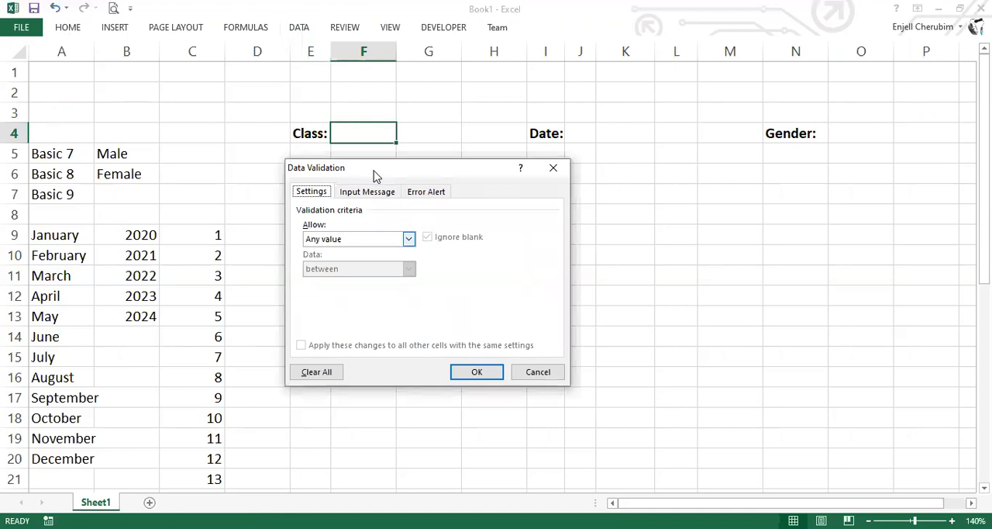
left_click_drag(320, 173, 333, 145)
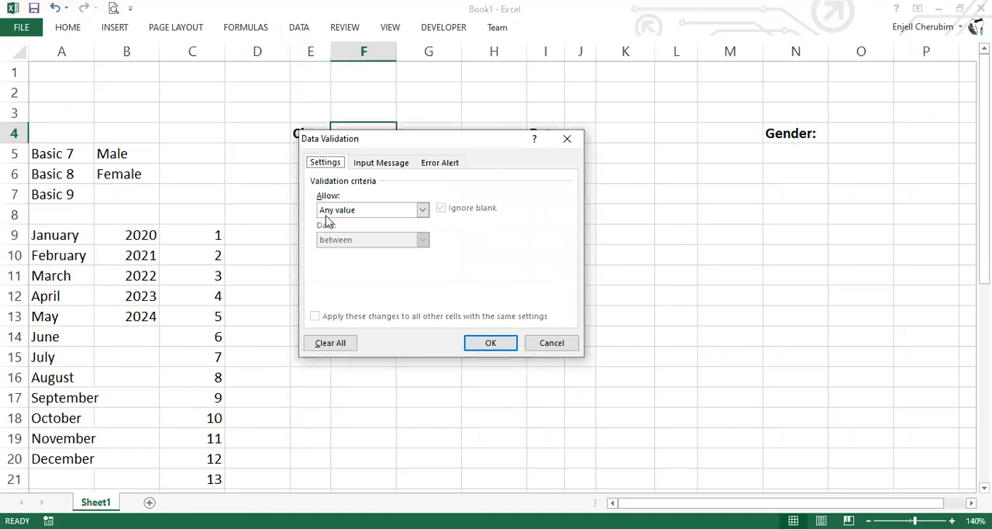
left_click(422, 210)
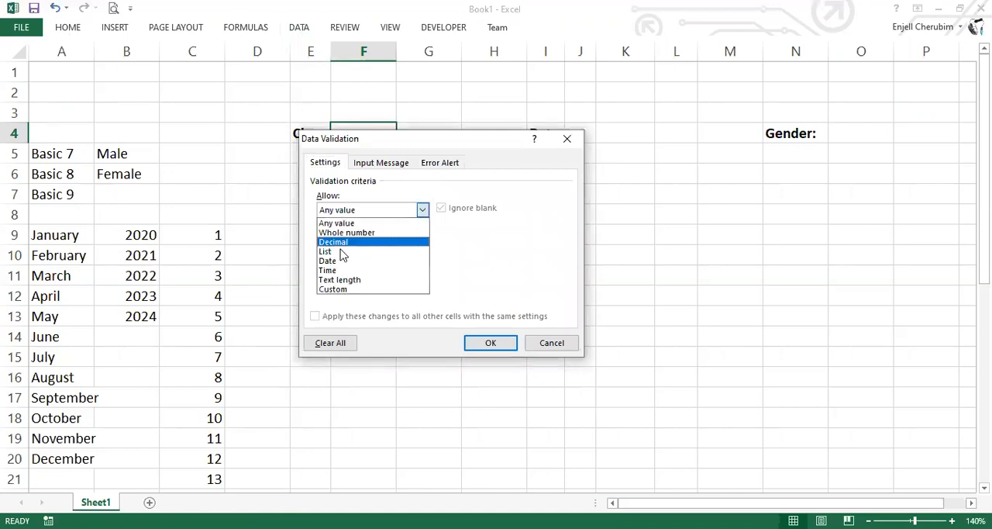
left_click(325, 251)
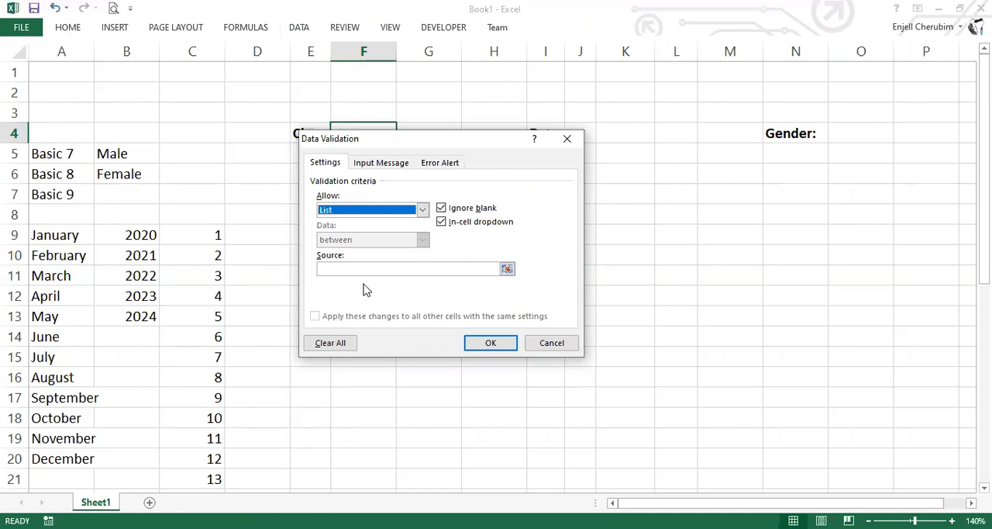
left_click(506, 271)
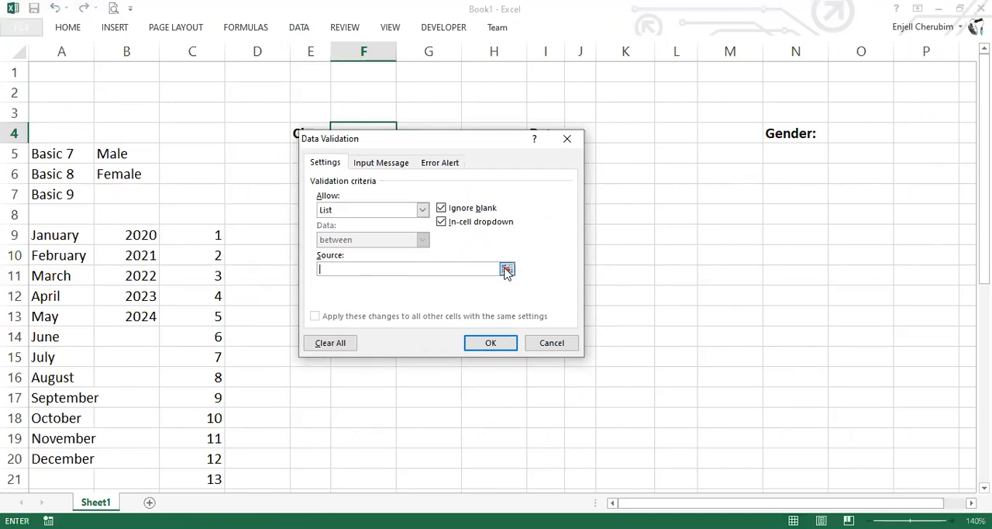
left_click(507, 270)
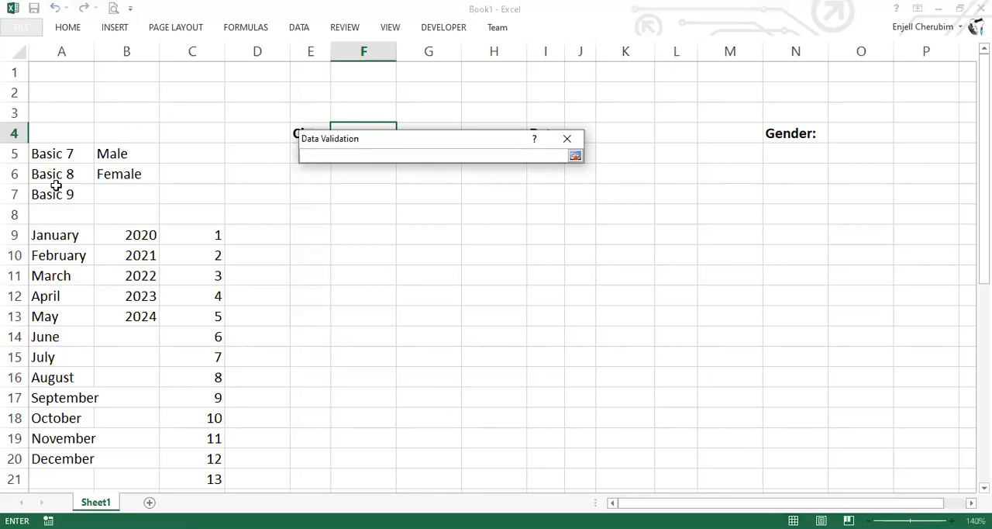
left_click_drag(57, 134, 56, 186)
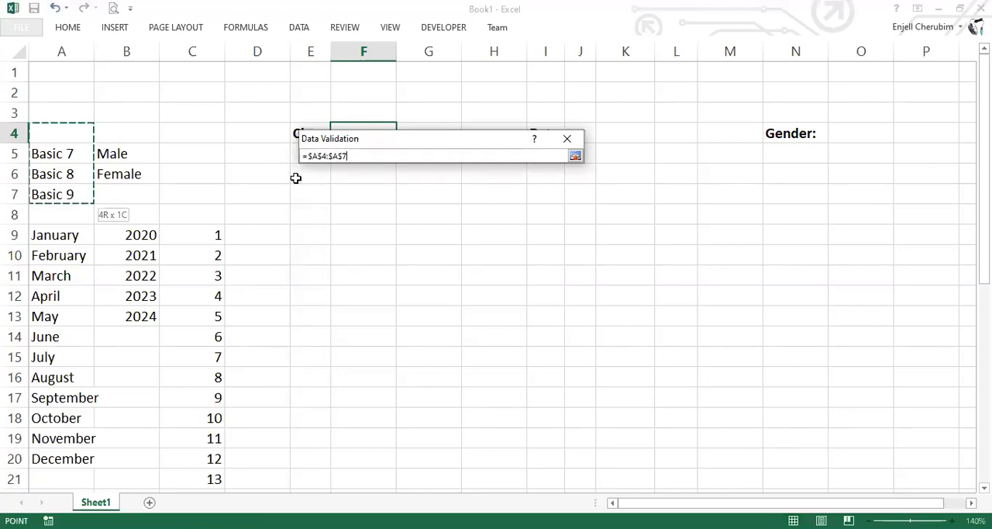
key("Return")
key("Return")
left_click_drag(296, 178, 358, 180)
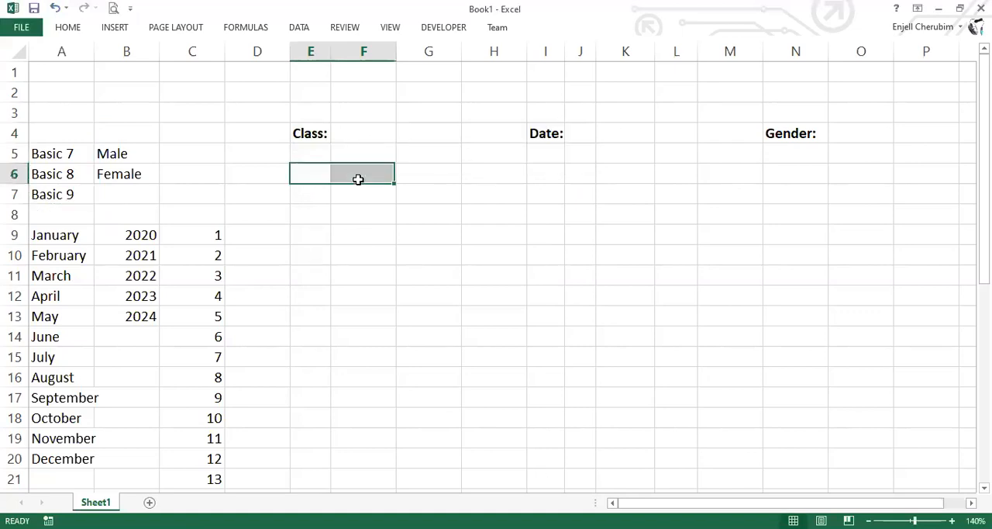
Try the Class dropdown in F4 by choosing Basic 7 and switching it to Basic 9
left_click(393, 128)
left_click(403, 137)
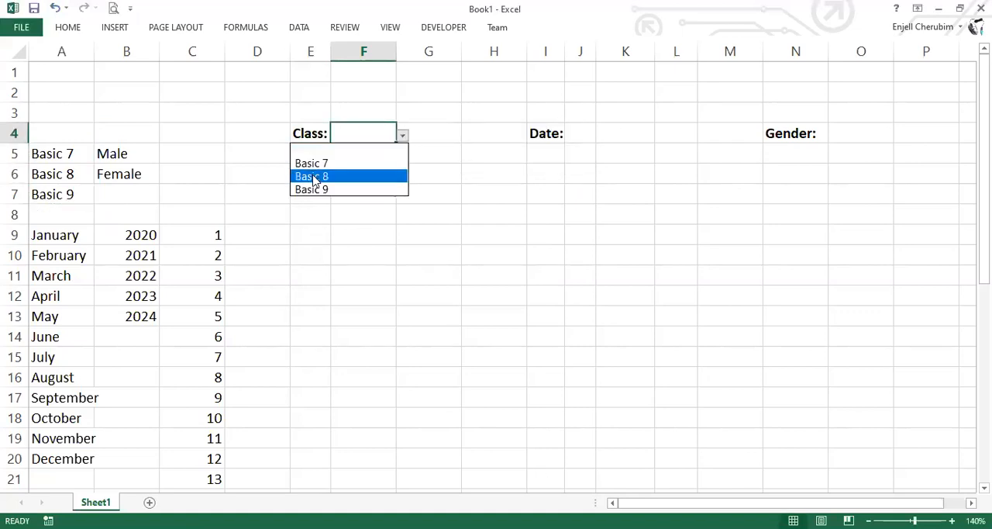
key("Up")
key("Return")
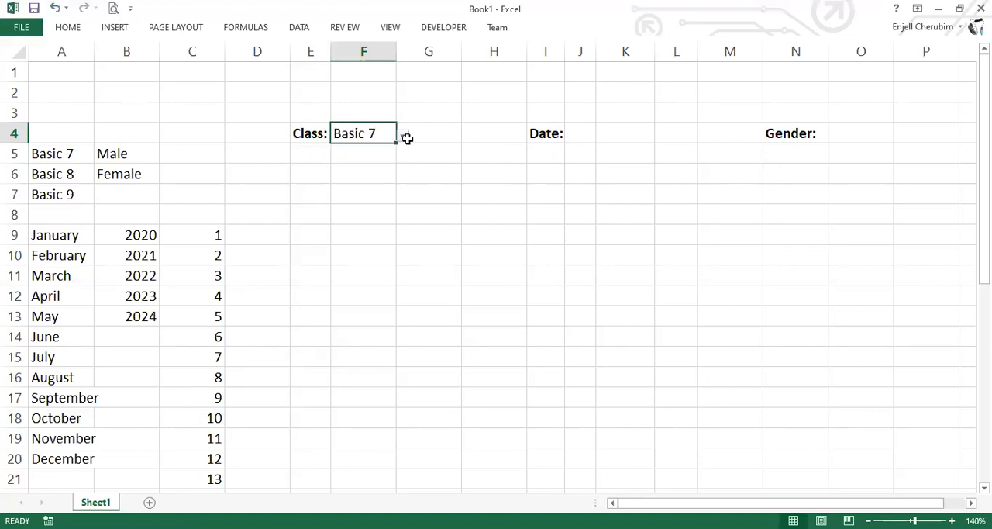
left_click(407, 138)
key("Left")
left_click(403, 138)
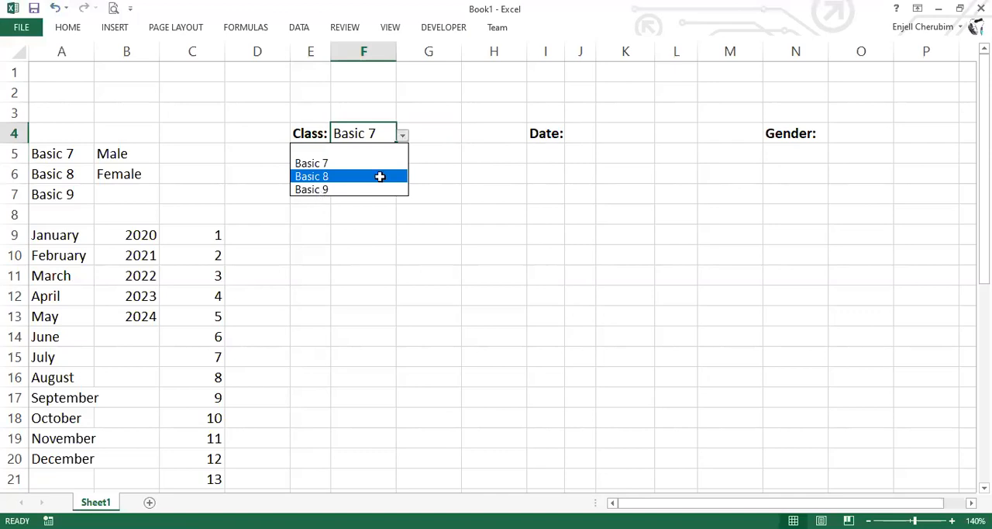
key("Down")
key("Return")
Enter a line of underscores in A4 above Basic 7 as the blank option of the class list
left_click(60, 138)
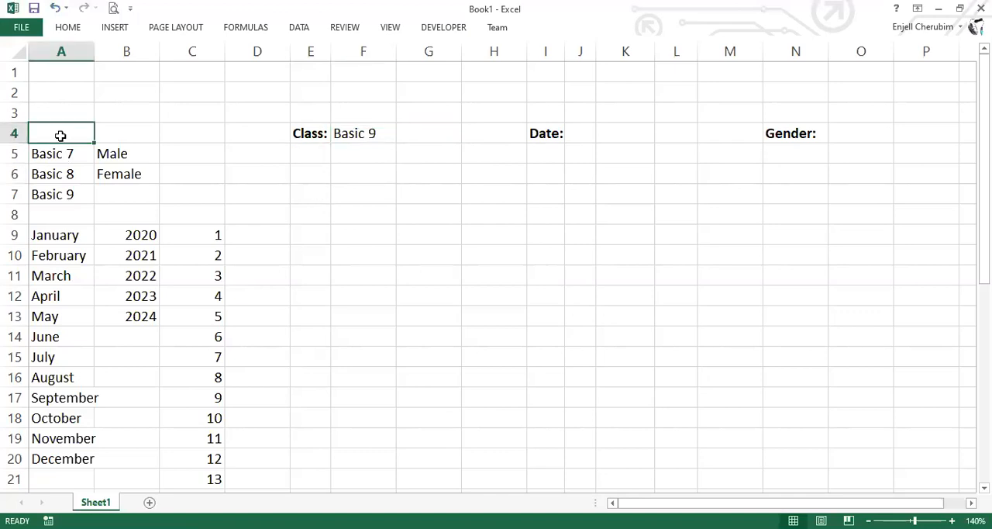
type("_____")
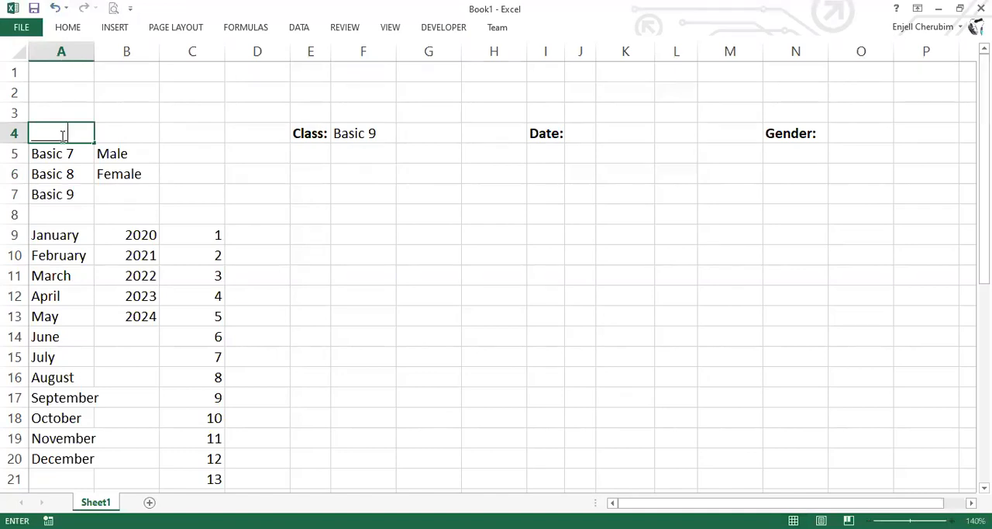
type("________")
key("ctrl+Return")
Choose the underscore blank option from the Class dropdown in F4
left_click(391, 137)
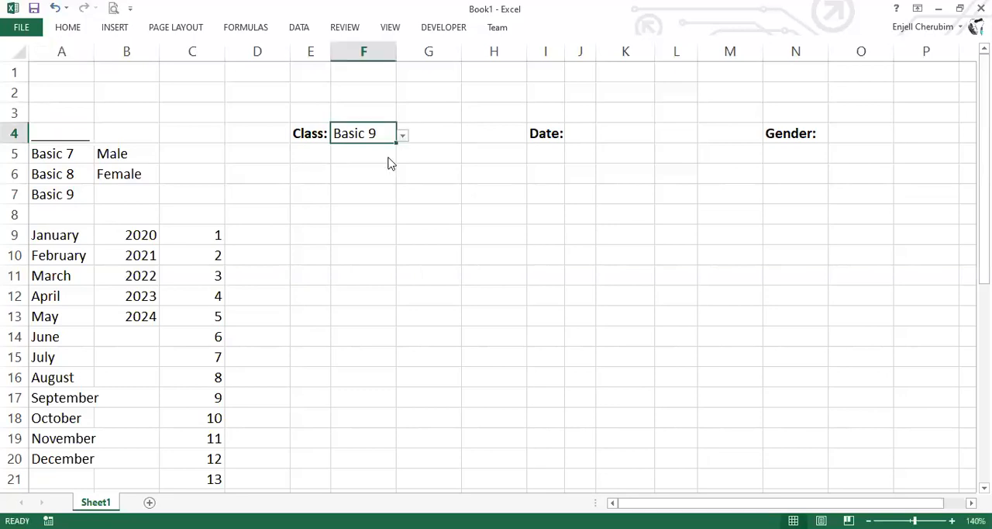
key("alt+Down")
key("Return")
left_click(353, 222)
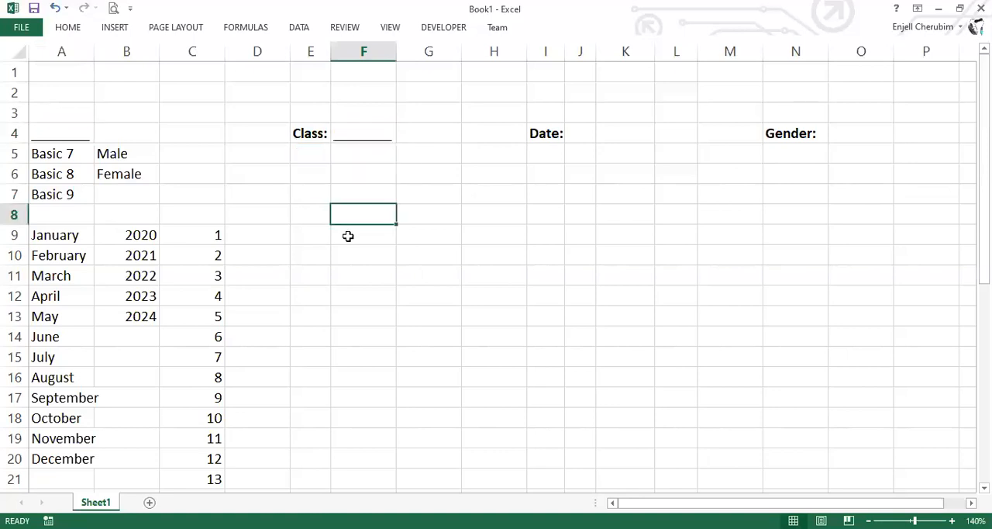
Test the Class dropdown in F4 with Basic 8 and Basic 9, and leave it set to Basic 8
left_click(392, 135)
left_click(402, 136)
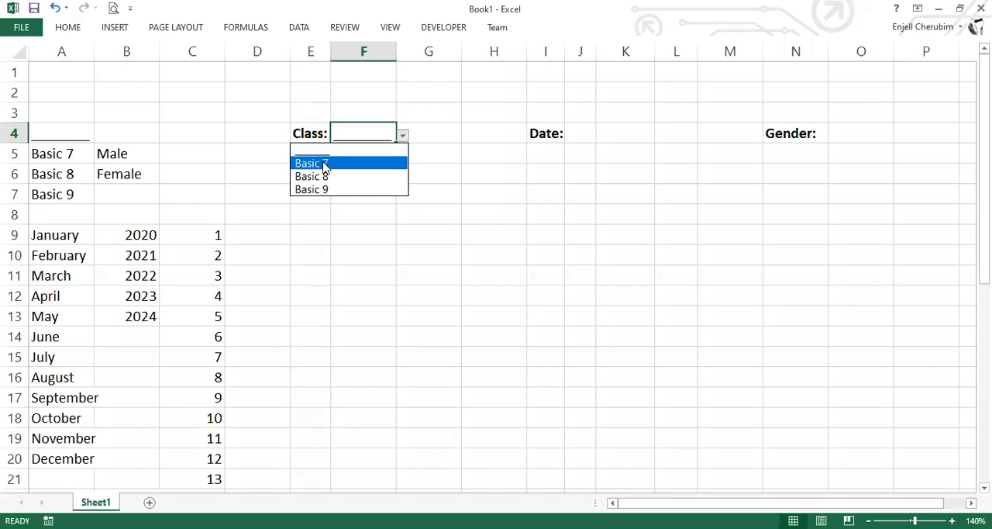
left_click(364, 146)
left_click(402, 140)
key("Down")
key("Return")
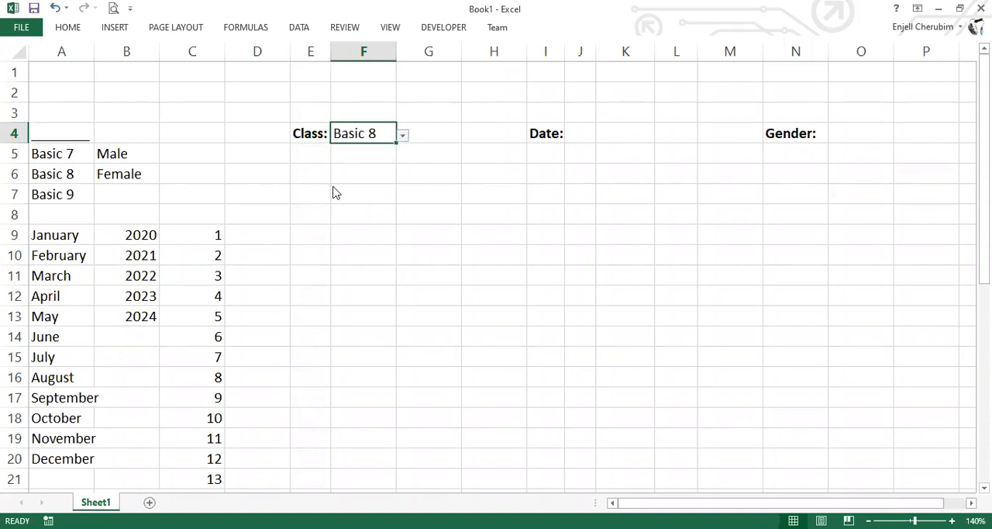
left_click(401, 139)
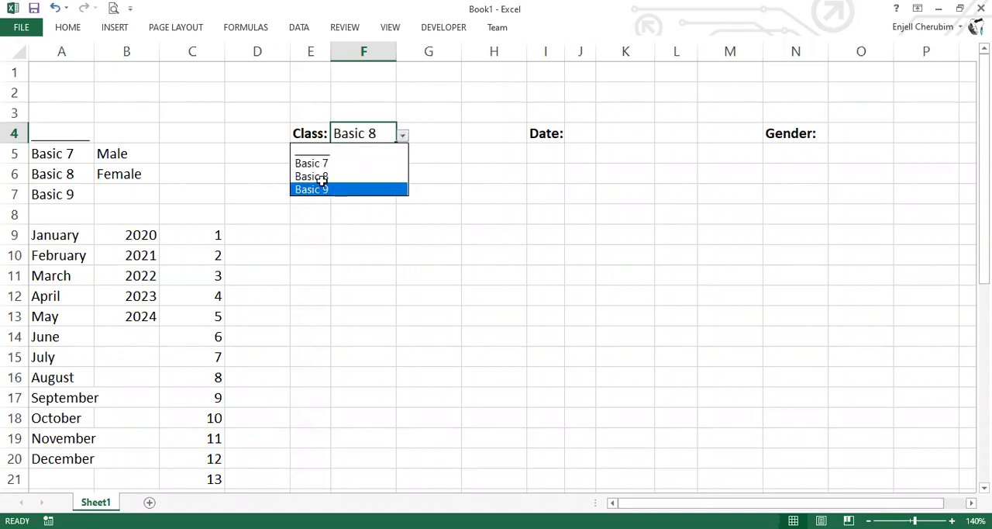
key("Return")
key("alt+Down")
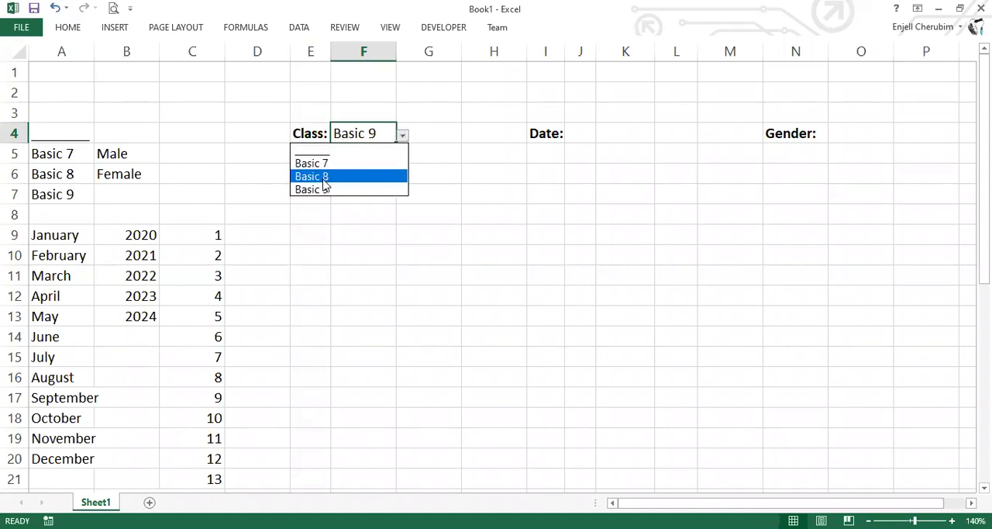
left_click(328, 176)
left_click(371, 245)
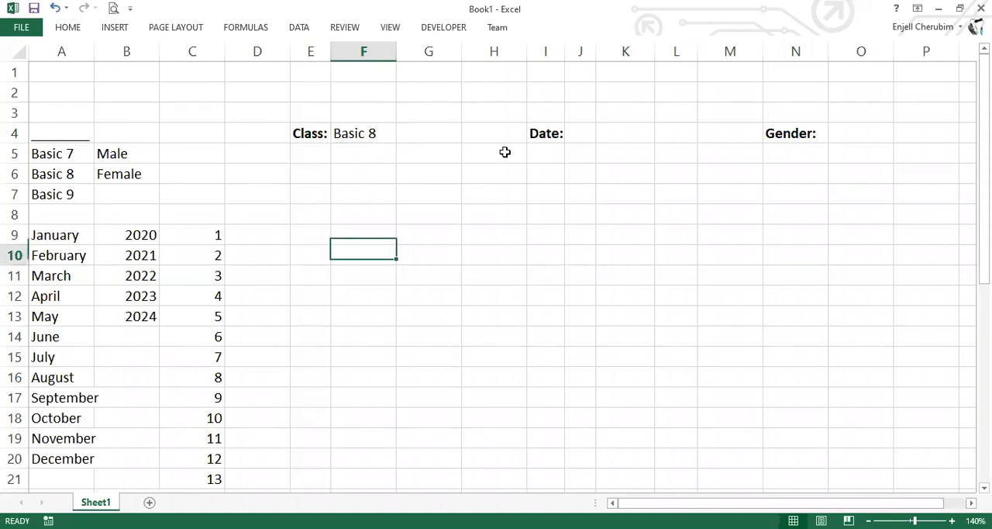
Add a list validation to O4 beside Gender with source =$B$4:$B$6, and open its dropdown to check the options
left_click(865, 136)
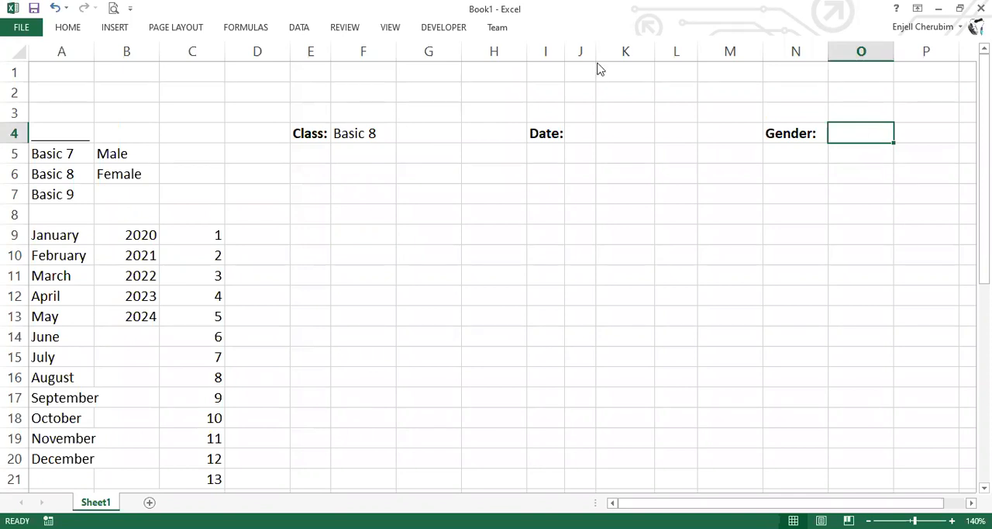
left_click(298, 27)
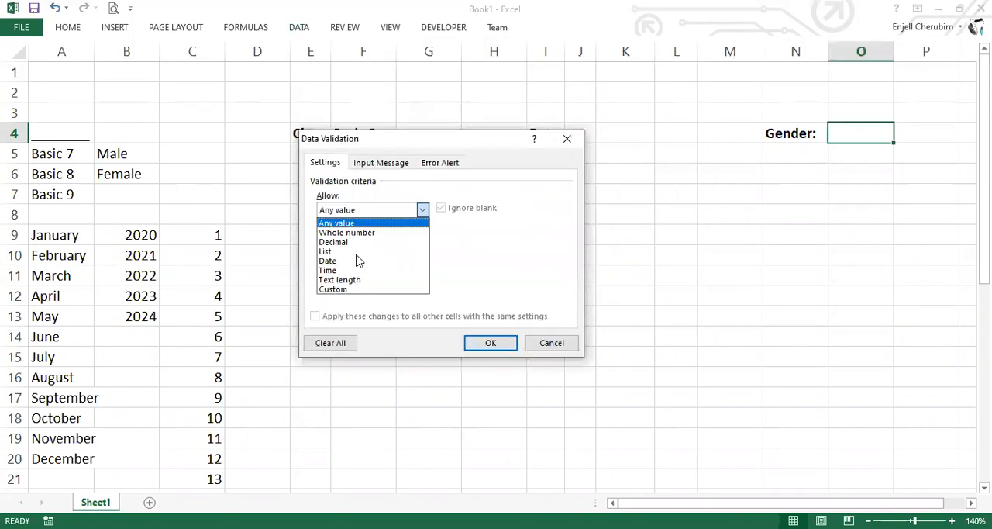
key("Return")
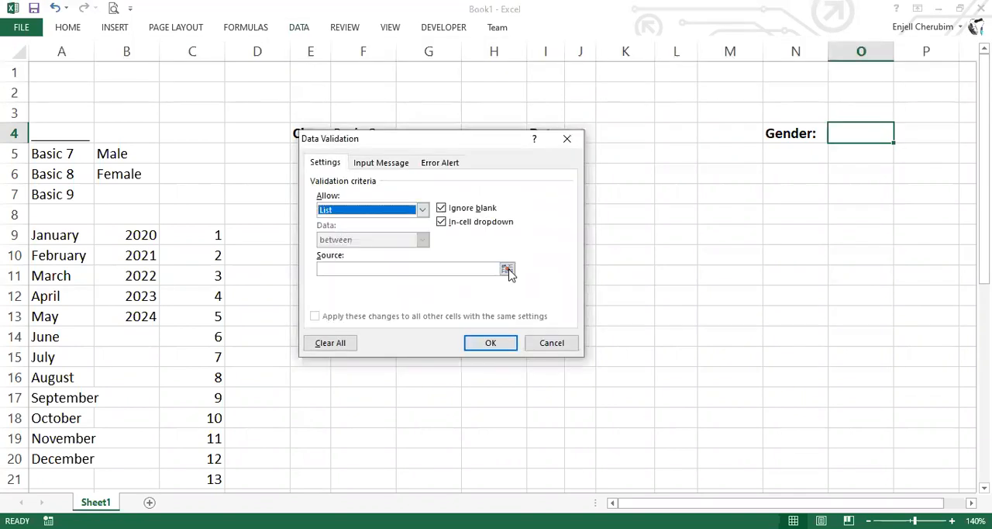
left_click(506, 269)
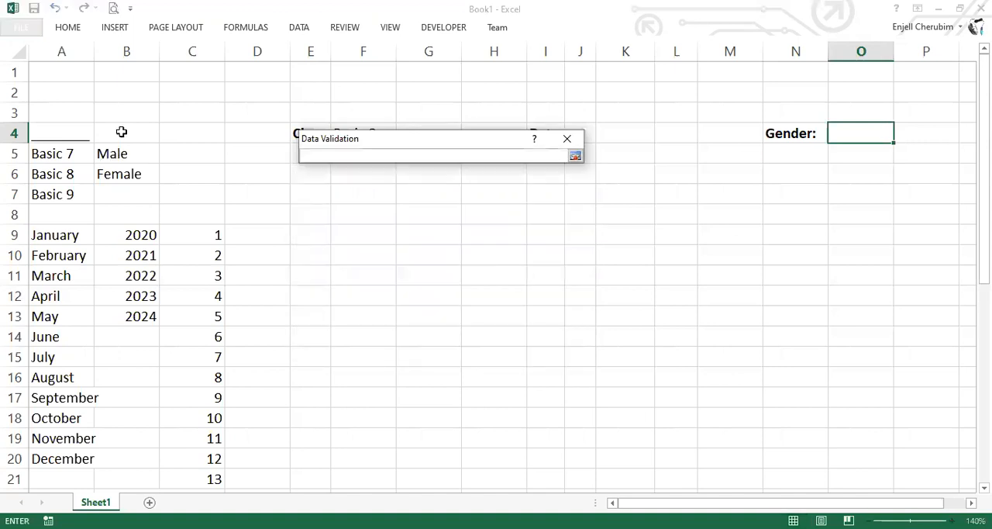
left_click_drag(122, 132, 111, 181)
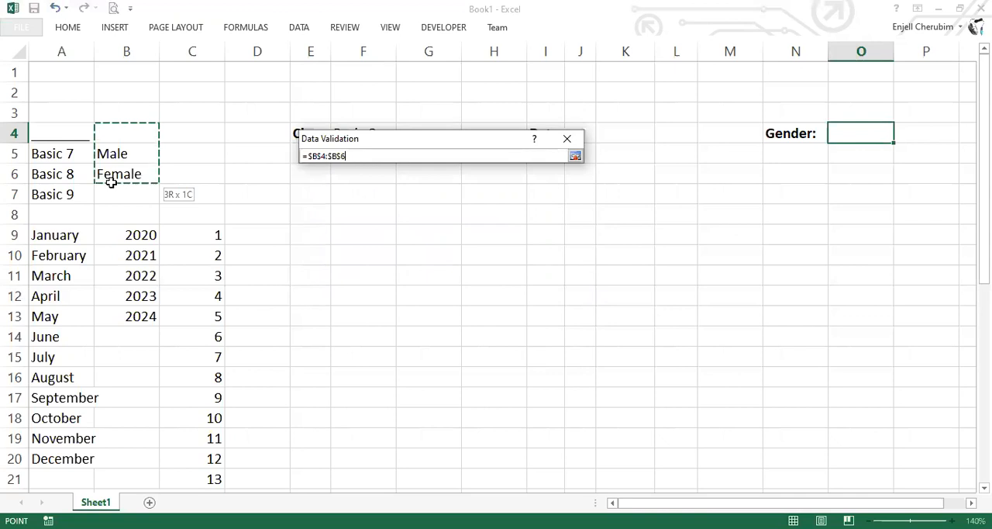
key("Return")
key("Return")
left_click(901, 138)
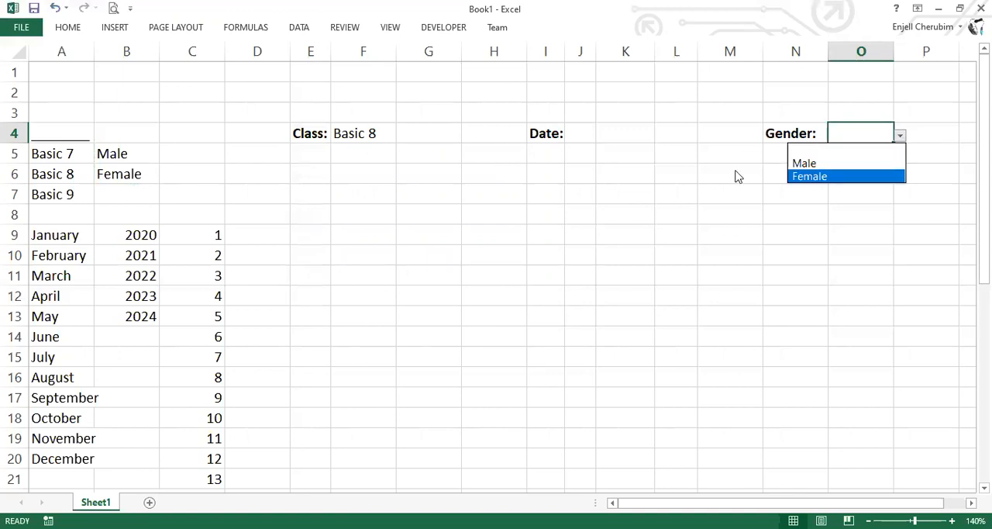
Enter a line of underscores in B4 above Male as the blank gender option, and check it in the O4 dropdown
left_click(124, 134)
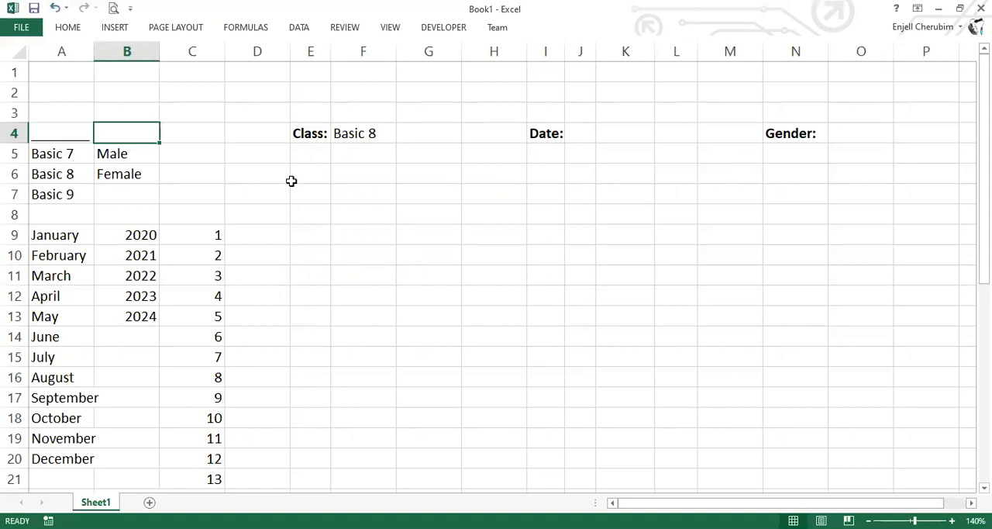
type("_______")
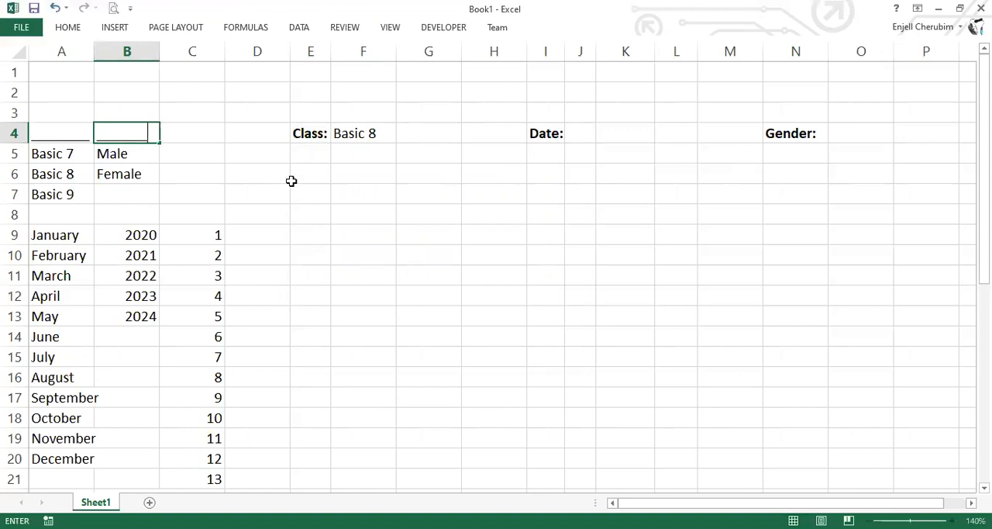
type("_")
left_click(861, 134)
left_click(900, 135)
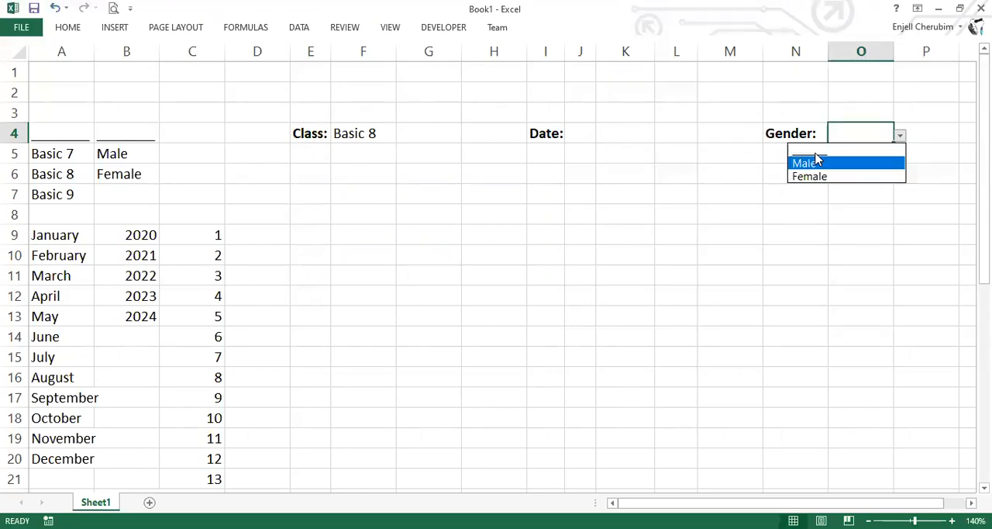
Widen column J beside the Date label so that it has room for month names
left_click(586, 134)
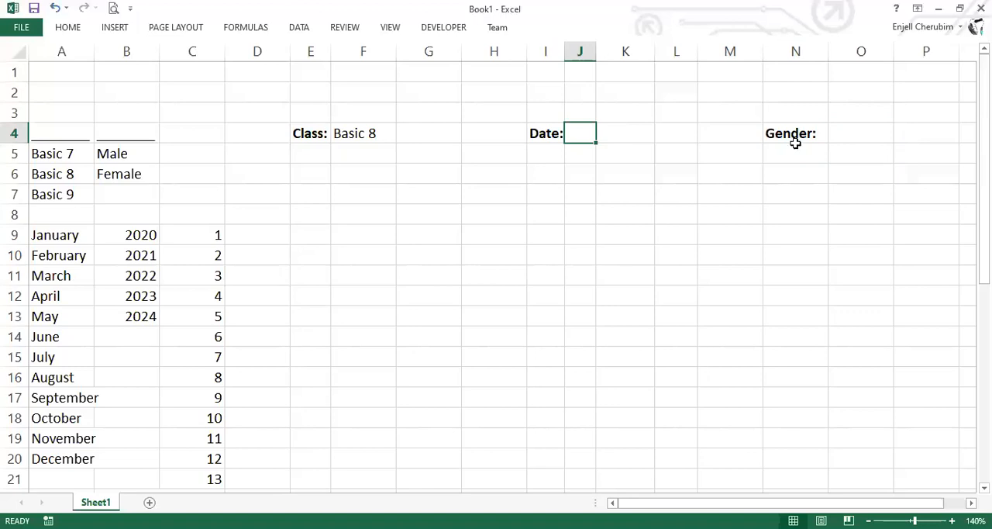
key("ctrl+z")
key("ctrl+z")
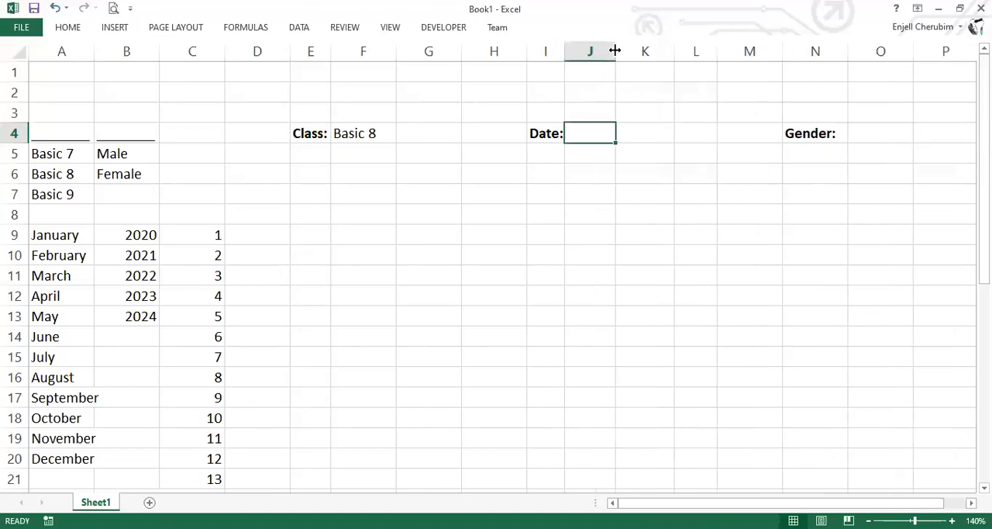
key("ctrl+z")
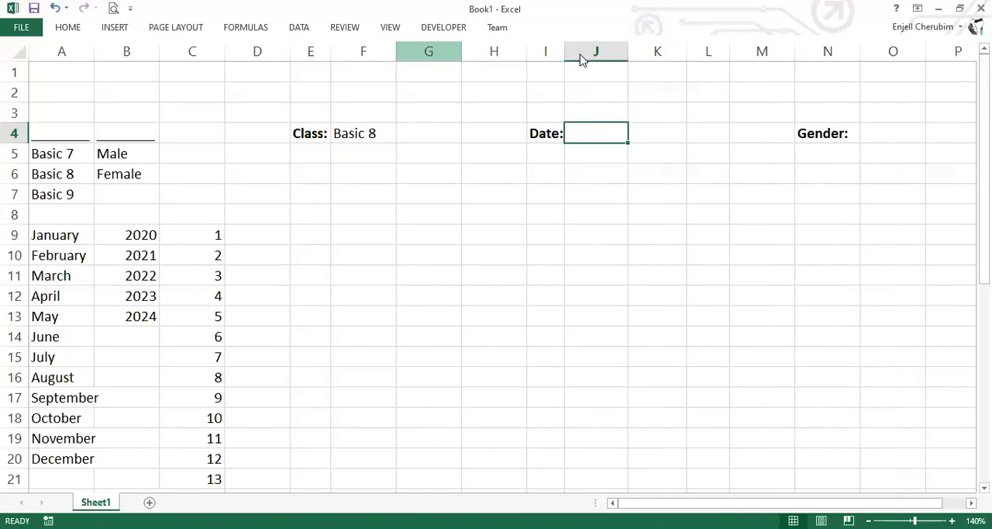
Add a list validation to J4 for the month, with source =$A$8:$A$20
key("alt+a+v+v")
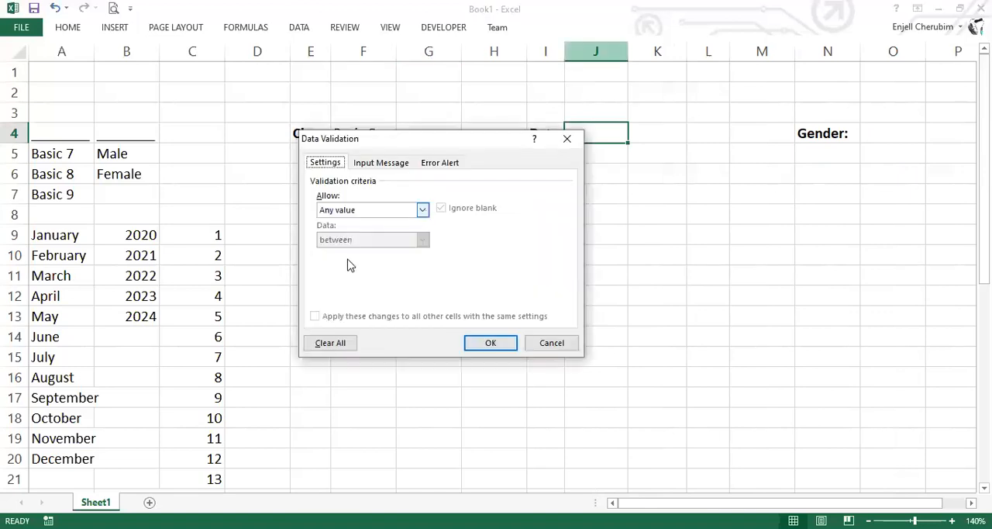
left_click(372, 210)
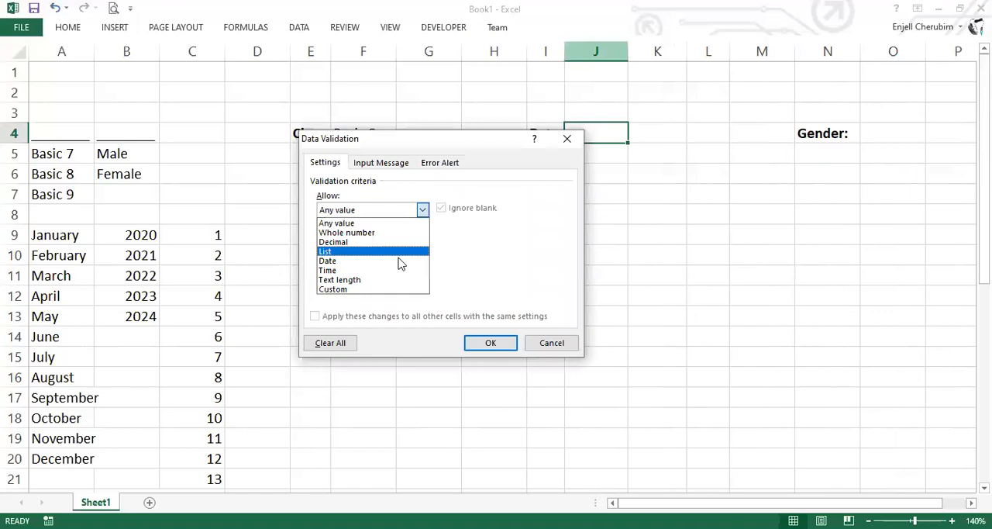
key("Return")
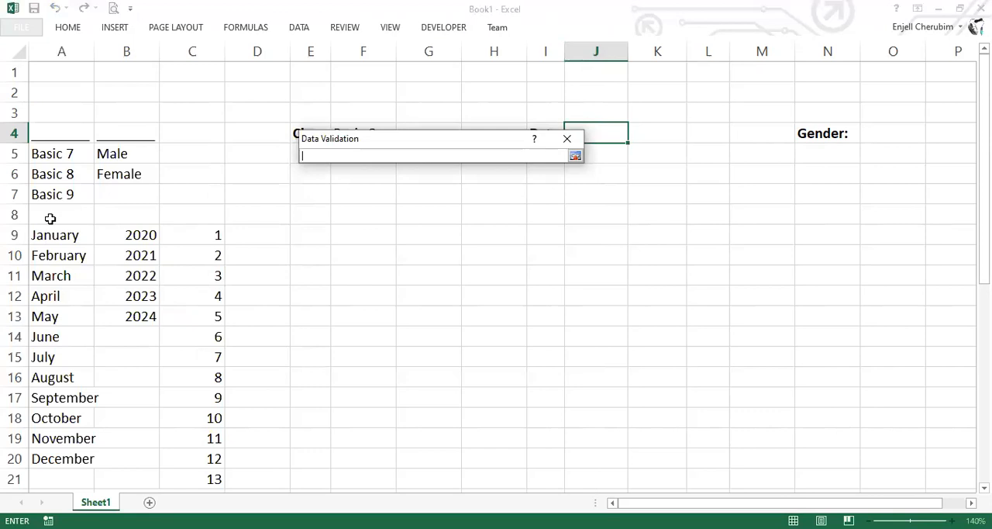
left_click_drag(49, 219, 41, 458)
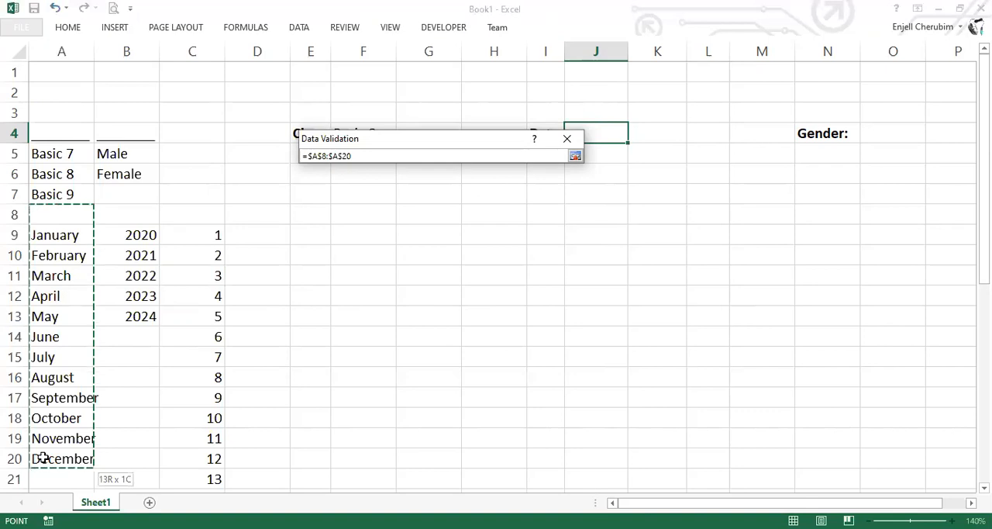
Add a list validation to K4 for the day, with source =$C$9:$C$40
left_click(661, 136)
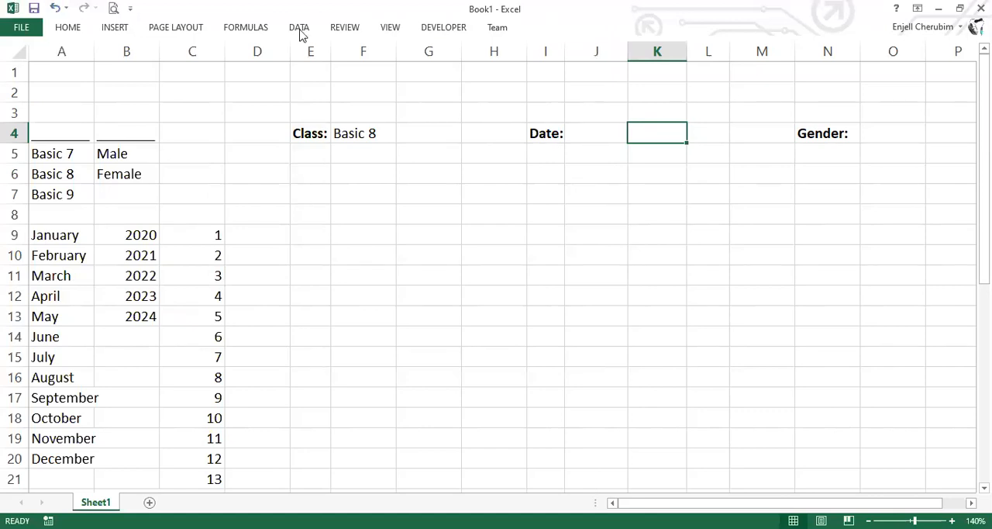
left_click(611, 61)
left_click(422, 209)
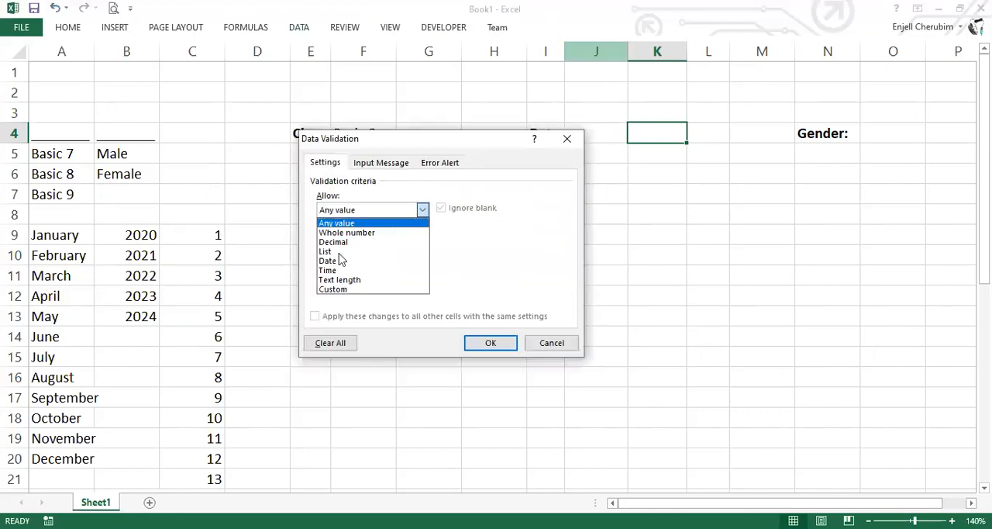
left_click(337, 252)
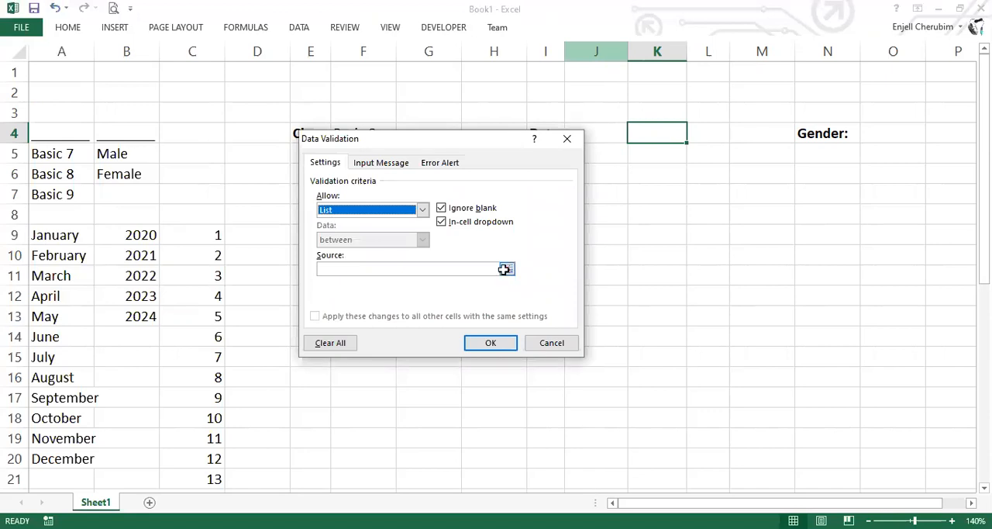
left_click(207, 242)
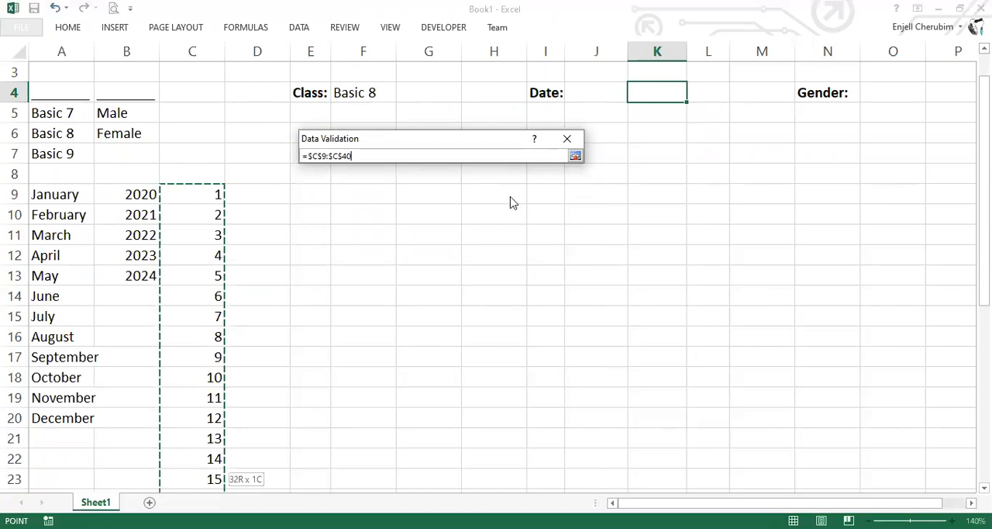
key("Return")
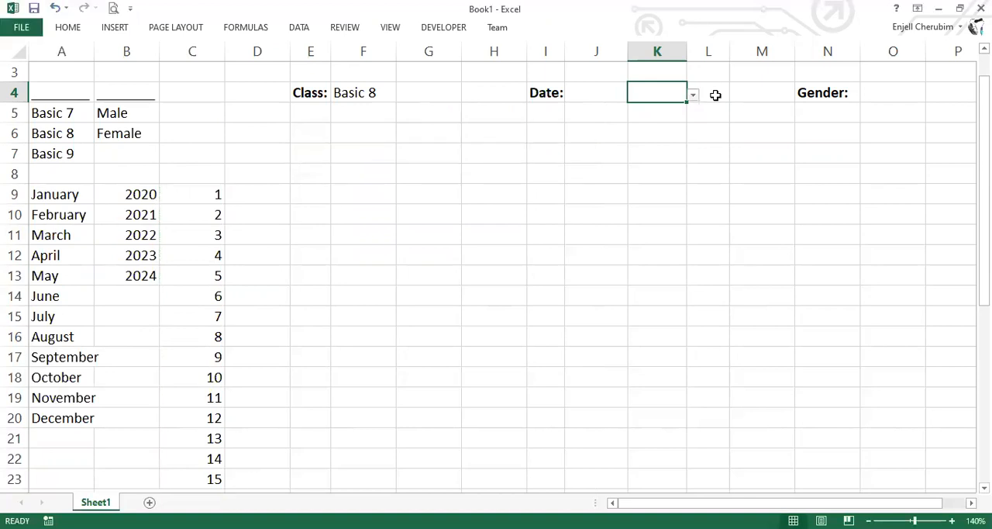
Examine the day options in the K4 dropdown and check that J4 also offers a dropdown
left_click(708, 94)
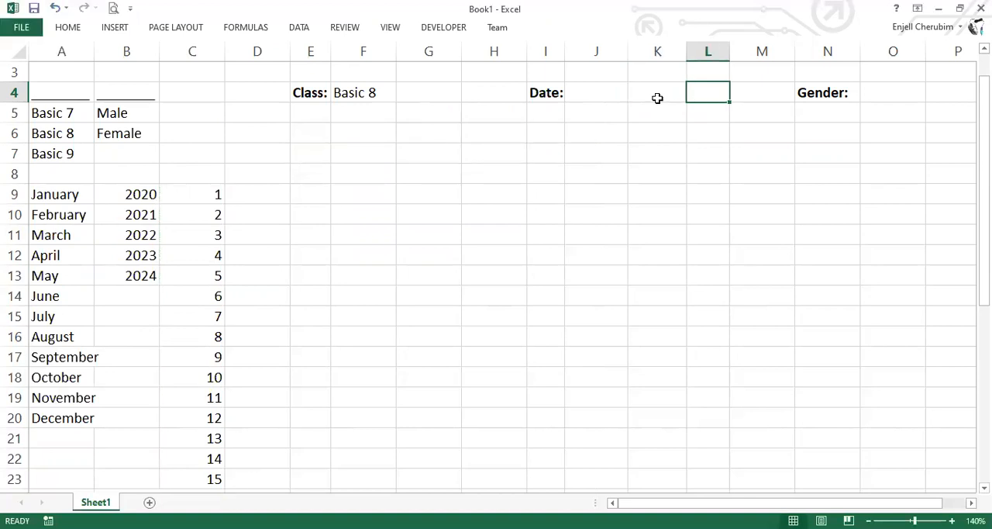
left_click(656, 97)
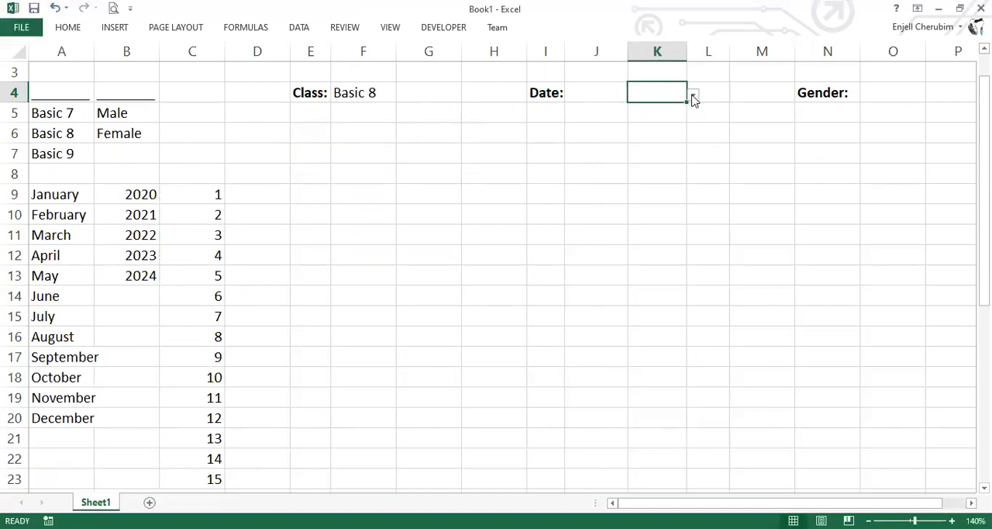
left_click(692, 96)
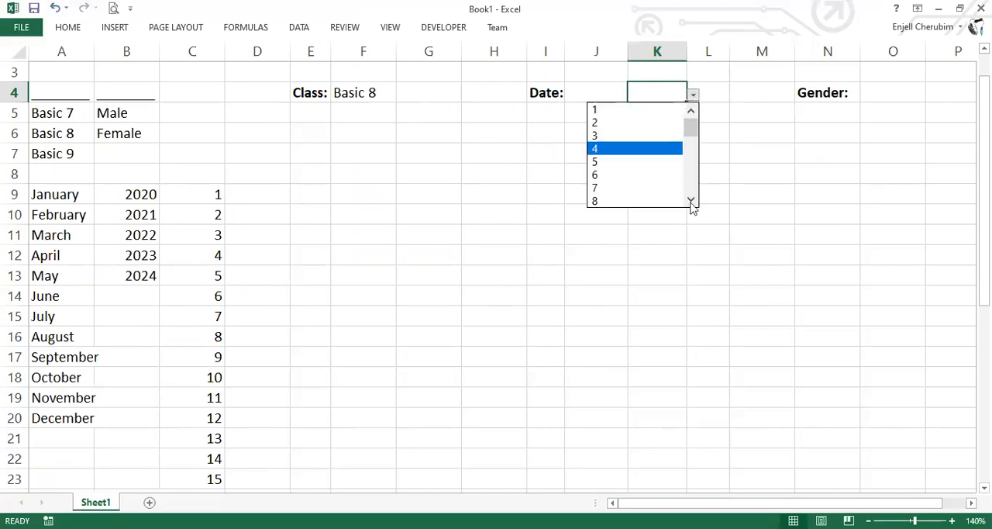
scroll(690, 200, "down", 8)
left_click(669, 92)
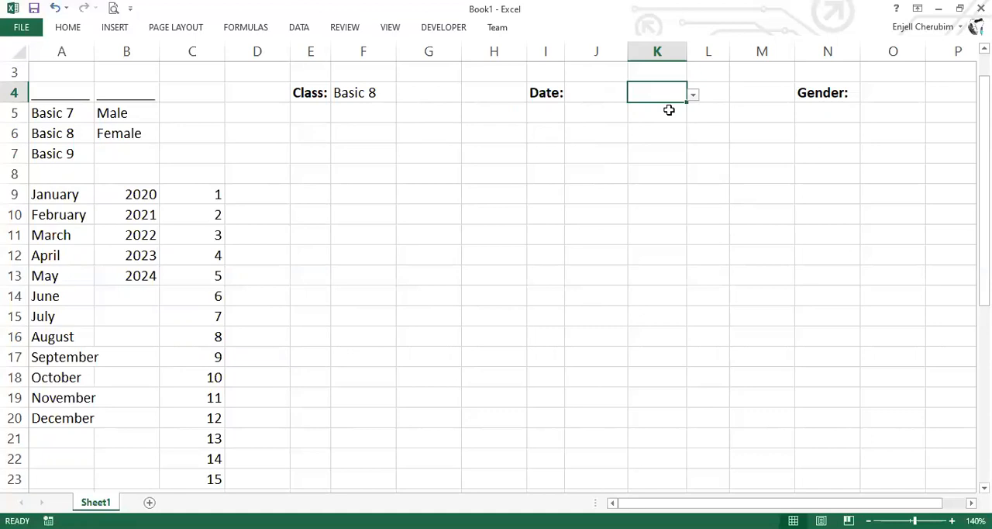
key("Right")
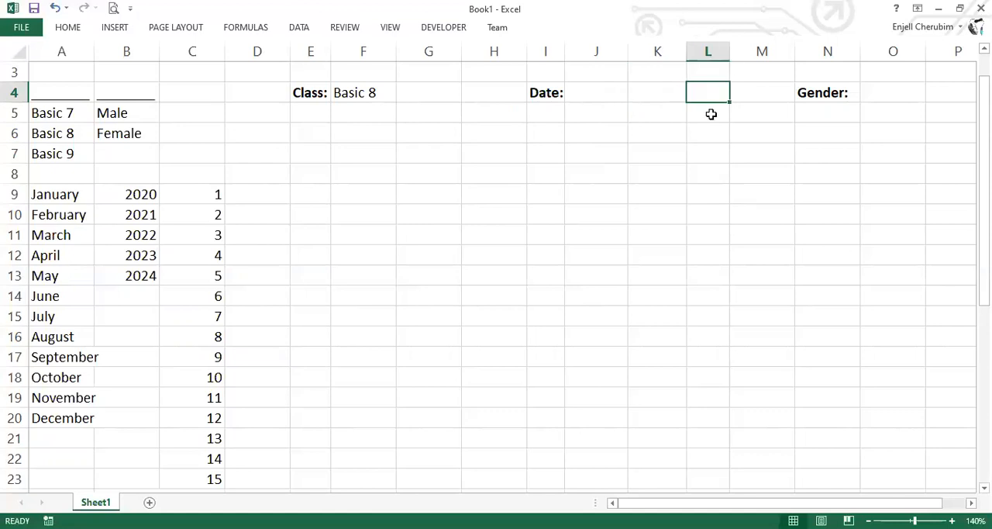
scroll(644, 117, "up", 1)
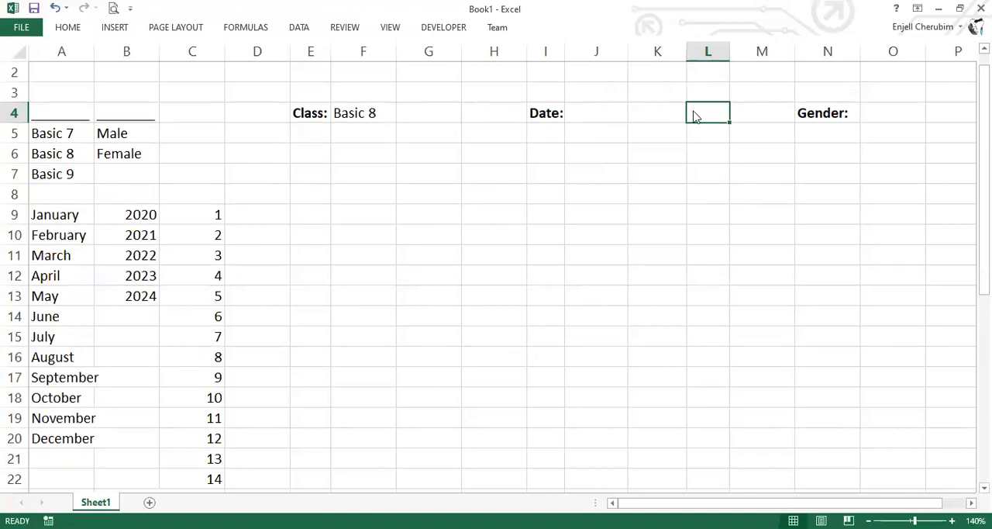
key("Left")
key("Left")
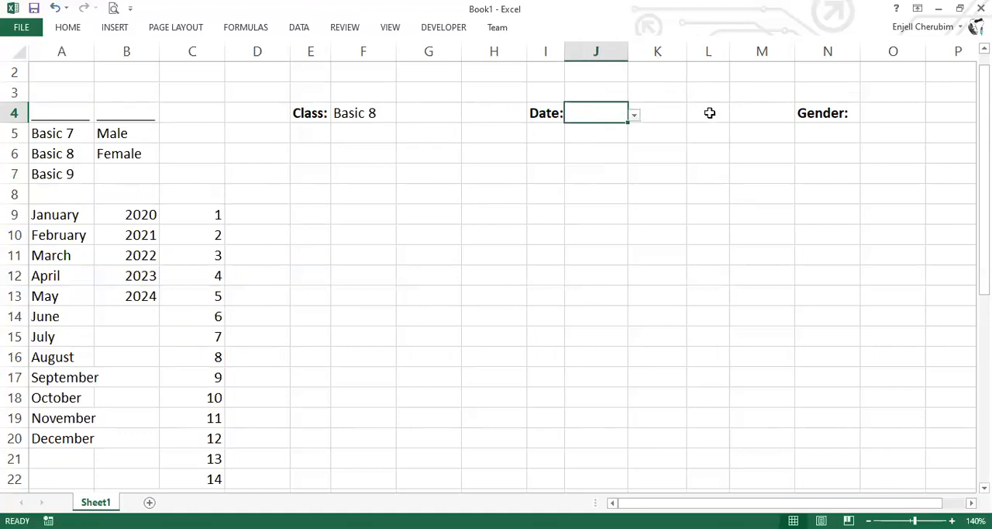
Add a list validation to L4 for the year, with source =$B$9:$B$14
left_click(728, 115)
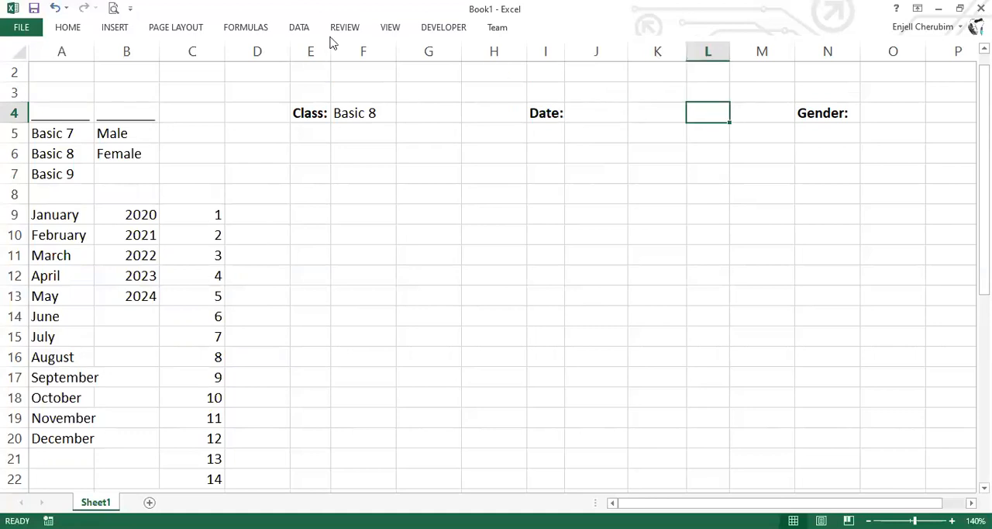
left_click(598, 49)
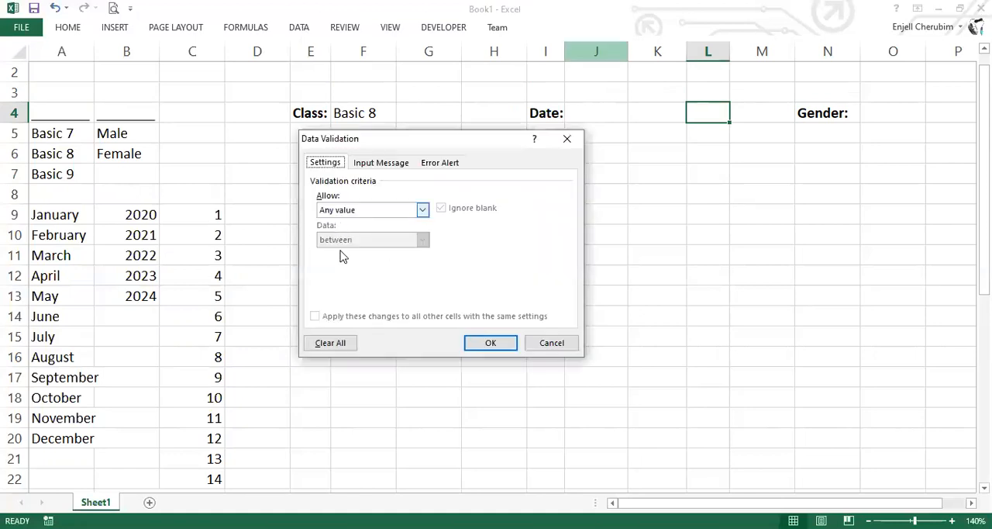
left_click(341, 251)
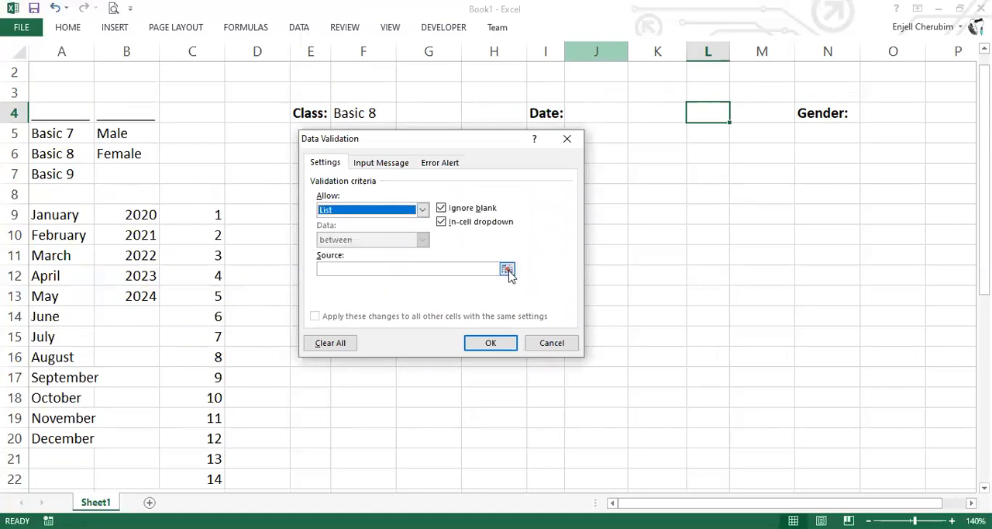
left_click(507, 270)
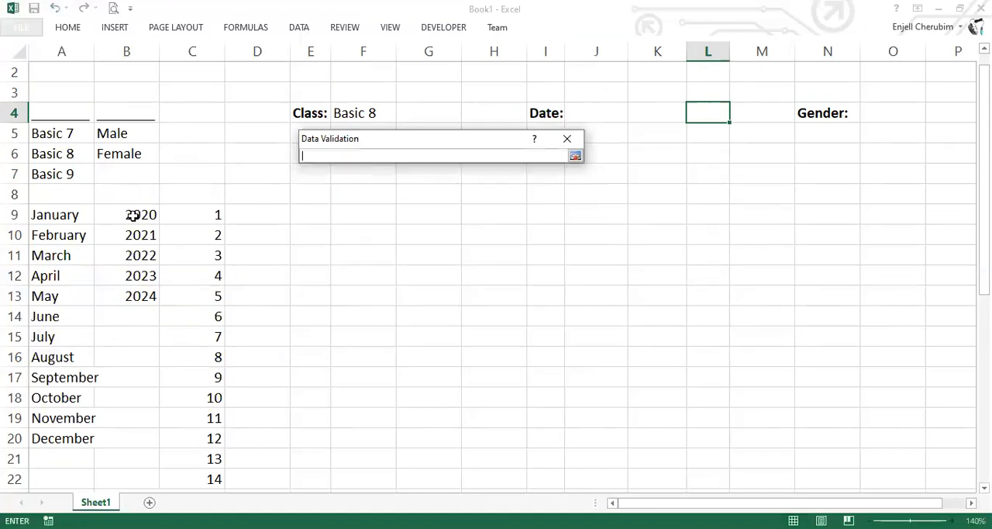
left_click_drag(132, 214, 147, 324)
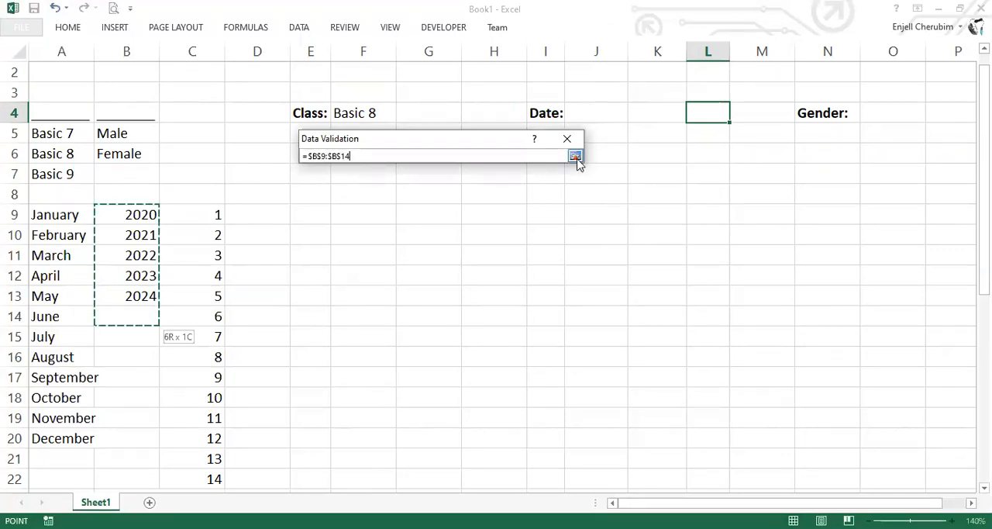
left_click(576, 158)
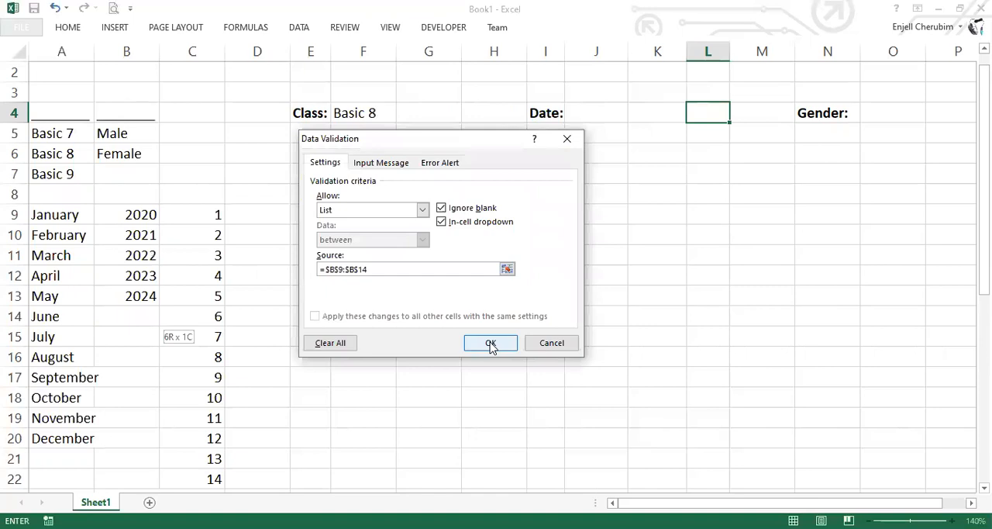
double_click(325, 272)
left_click(330, 273)
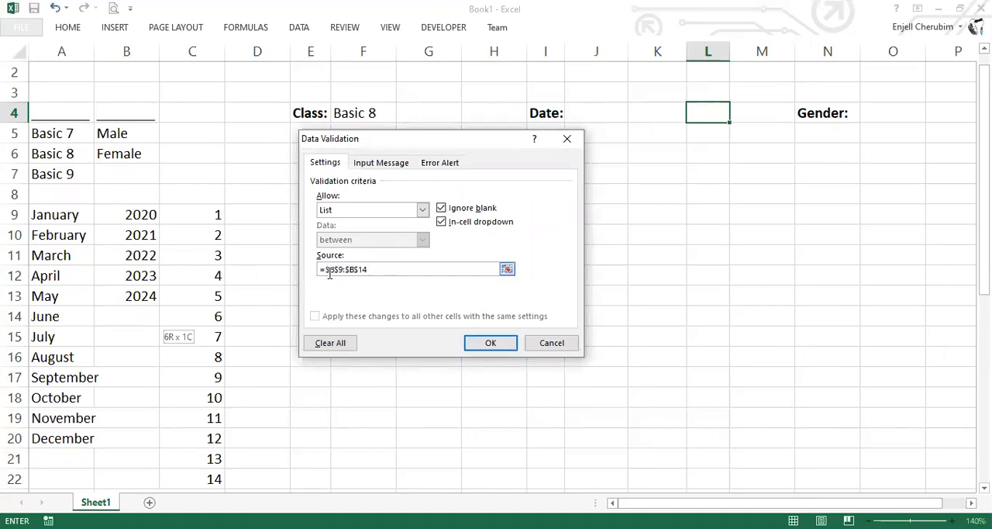
double_click(326, 274)
double_click(348, 269)
left_click(318, 270, "shift")
left_click(320, 270)
left_click(497, 353)
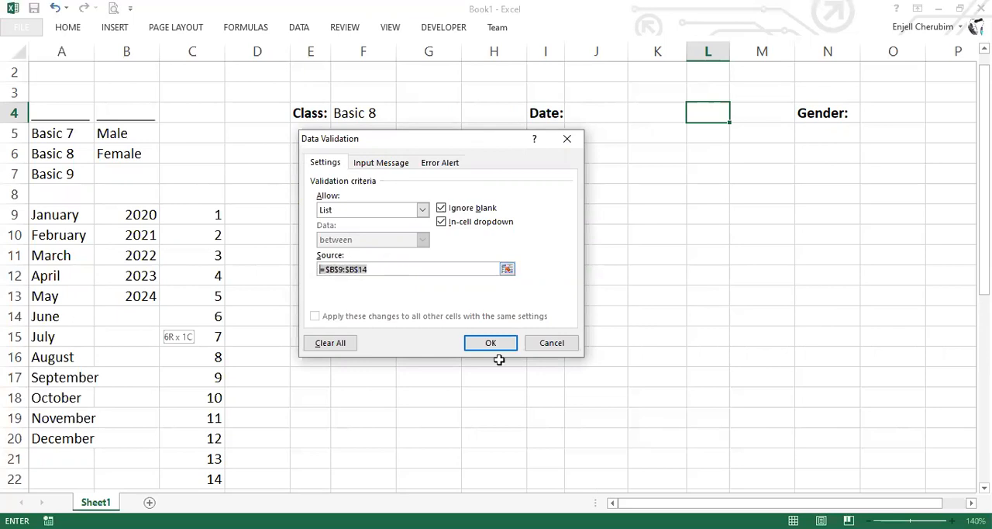
left_click(490, 346)
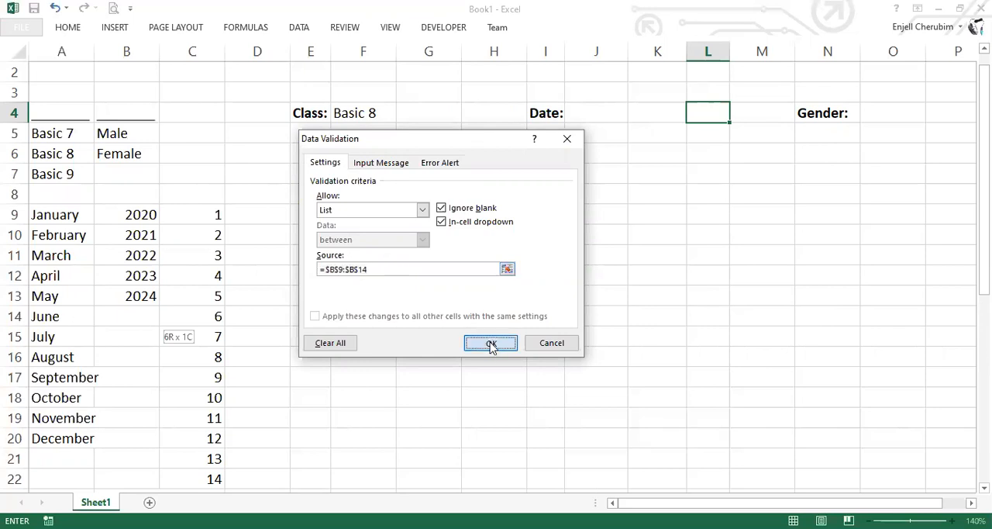
Choose May, 18 and 2020 from the dropdowns in J4, K4 and L4
left_click(622, 113)
left_click(636, 119)
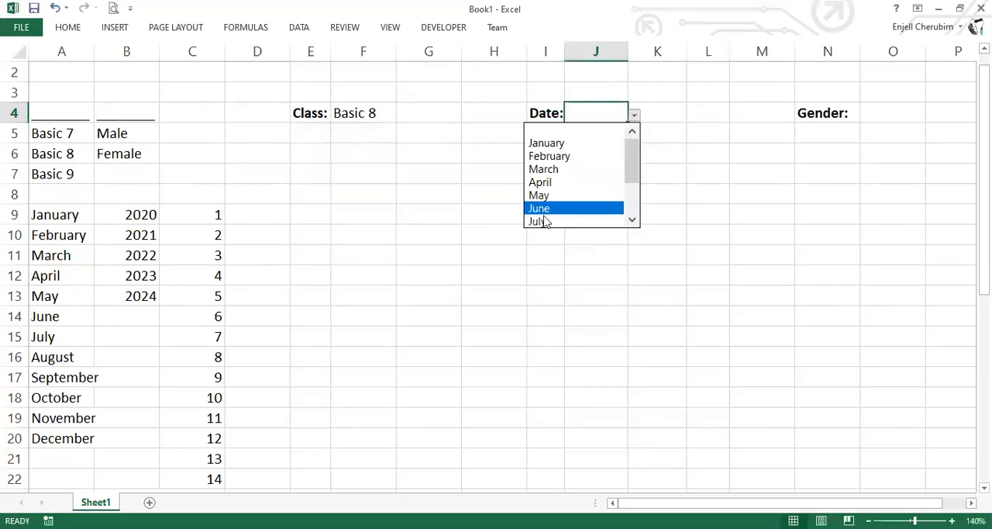
left_click(544, 199)
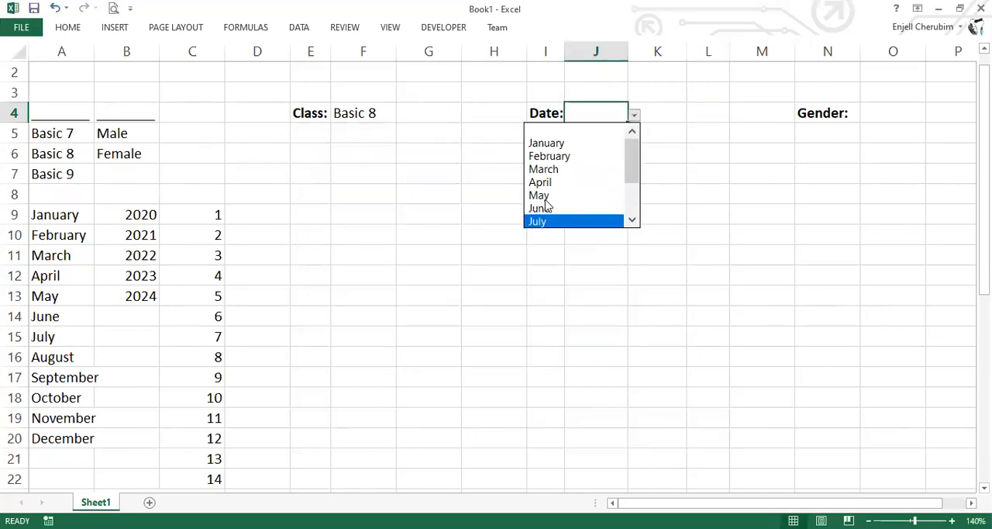
left_click(682, 114)
left_click(693, 115)
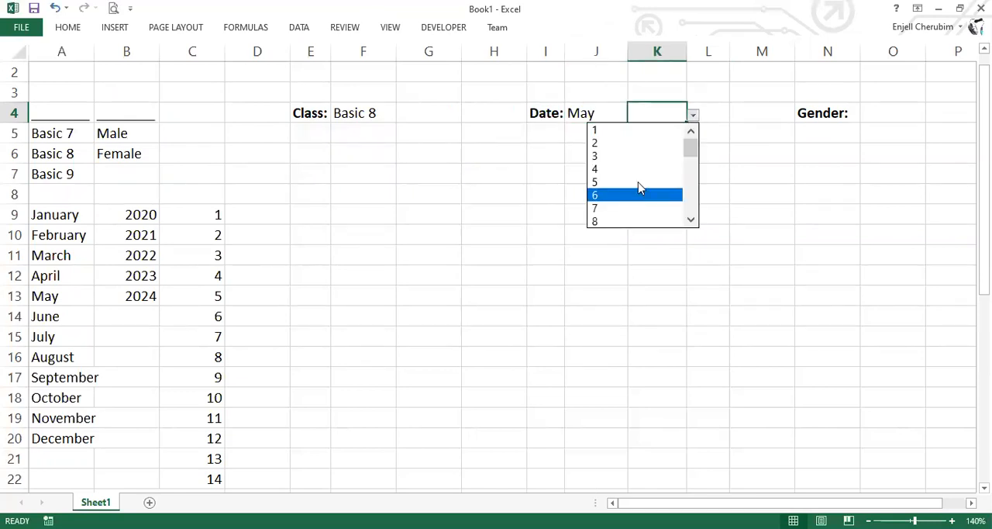
scroll(663, 182, "down", 3)
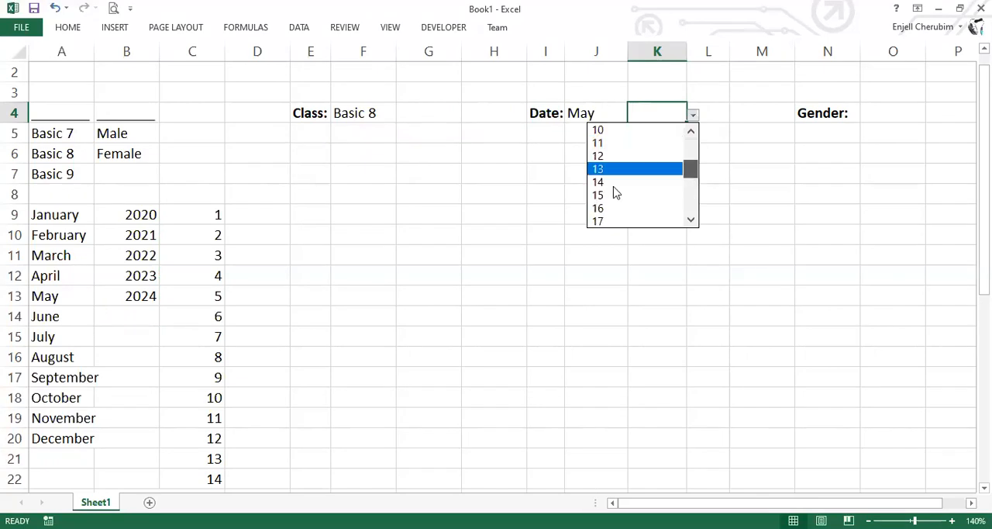
scroll(735, 135, "down", 2)
left_click(635, 182)
left_click(715, 114)
left_click(737, 115)
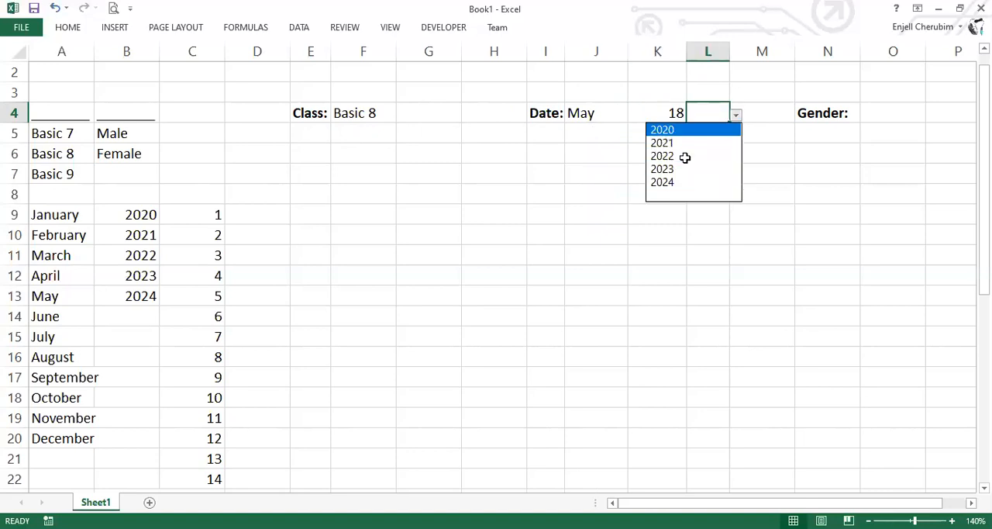
left_click(686, 130)
left_click(688, 158)
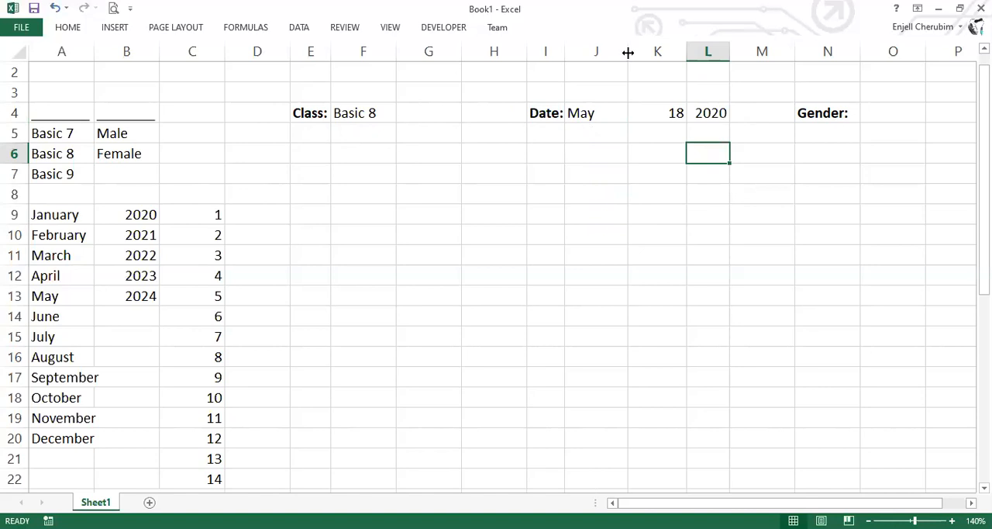
Narrow column J slightly and look over the date cells J4:L4
left_click_drag(628, 53, 626, 52)
left_click_drag(596, 113, 706, 114)
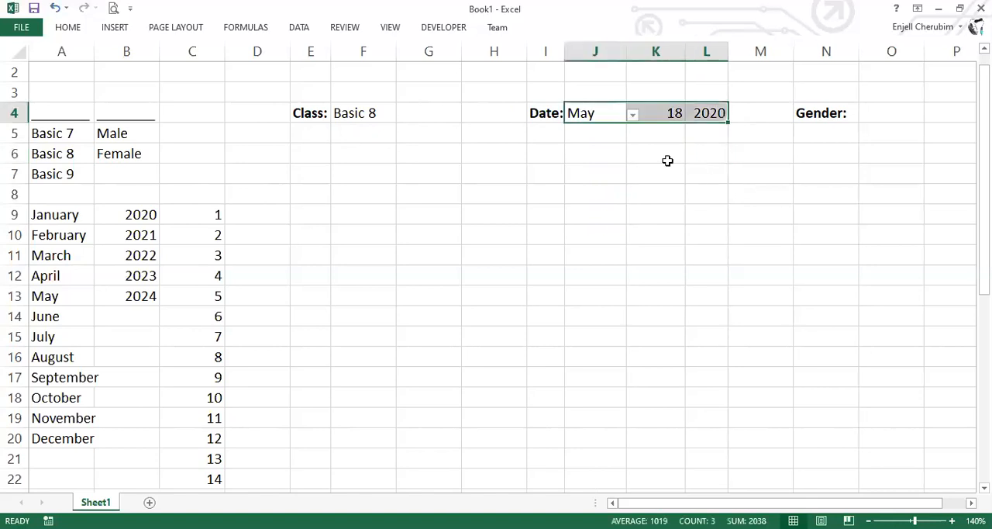
left_click(605, 212)
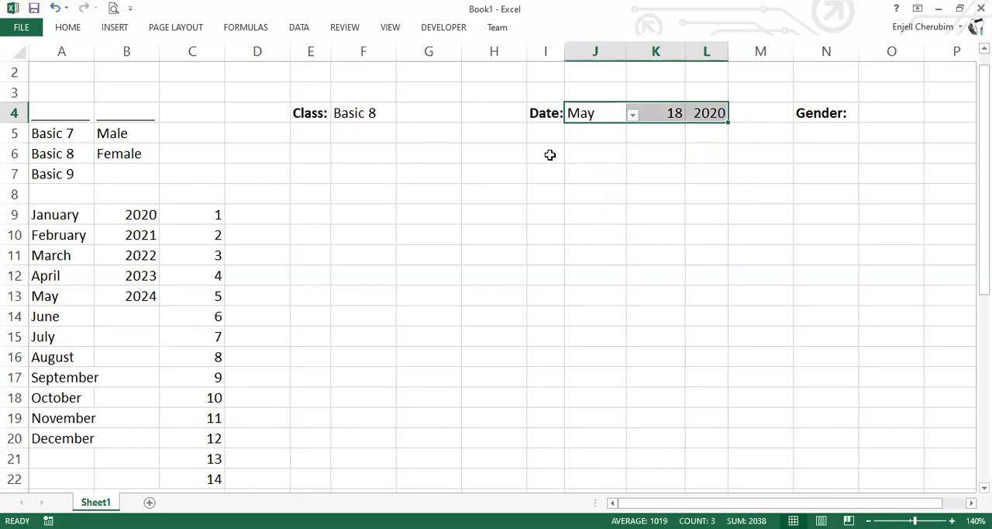
Copy the Date: label from I4 and place the copy in I7
left_click(555, 113)
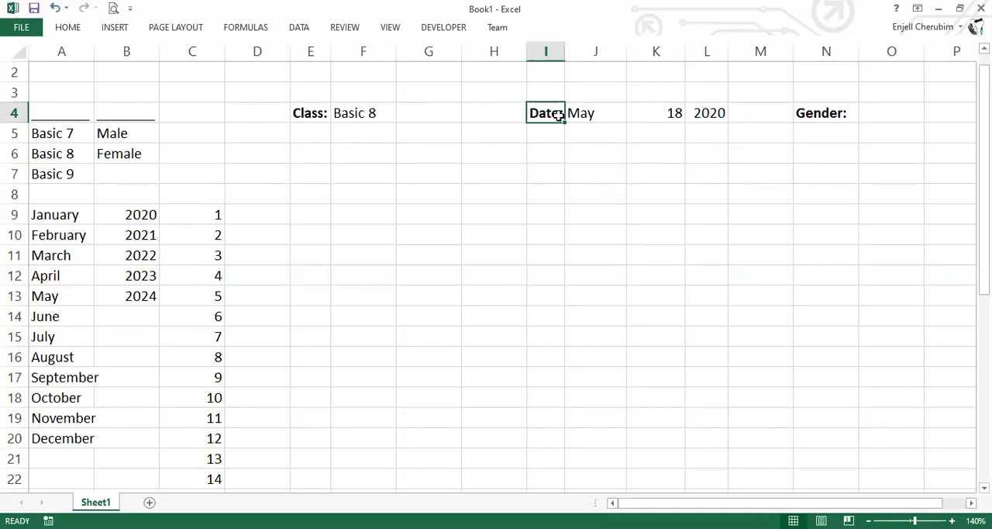
key("ctrl+n")
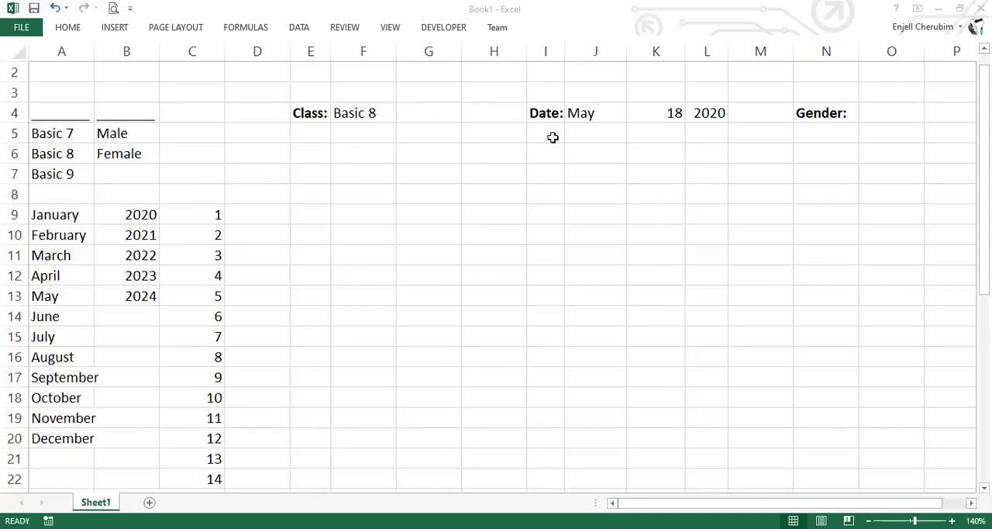
left_click_drag(546, 111, 546, 133)
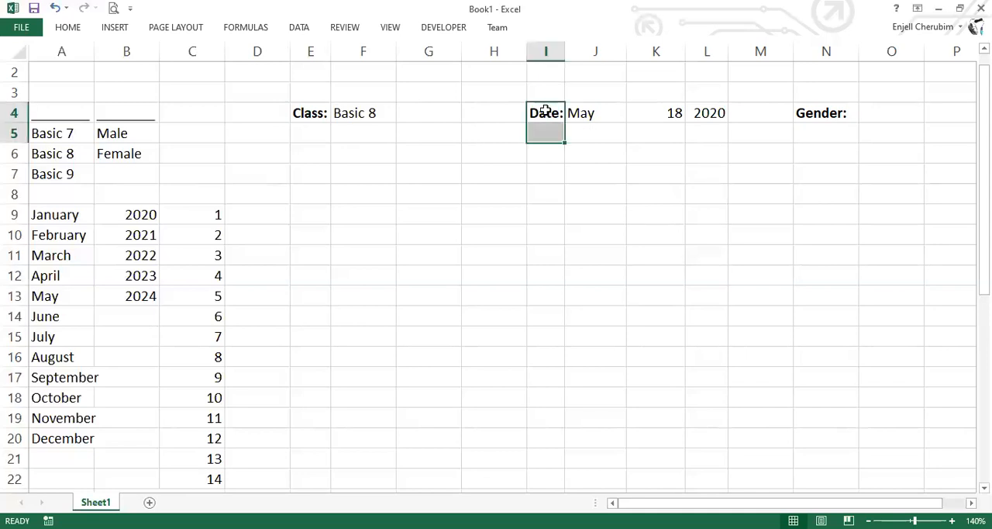
left_click(546, 111)
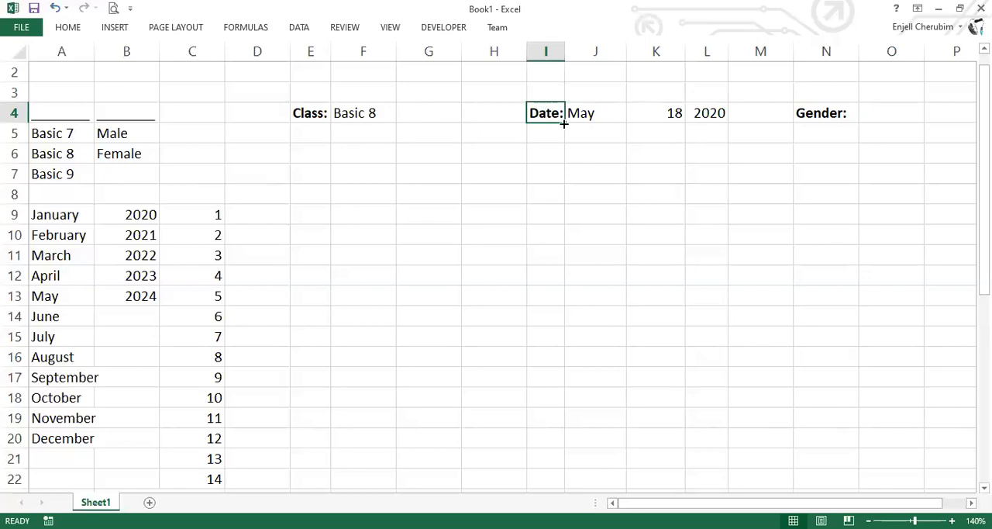
left_click_drag(564, 124, 538, 132)
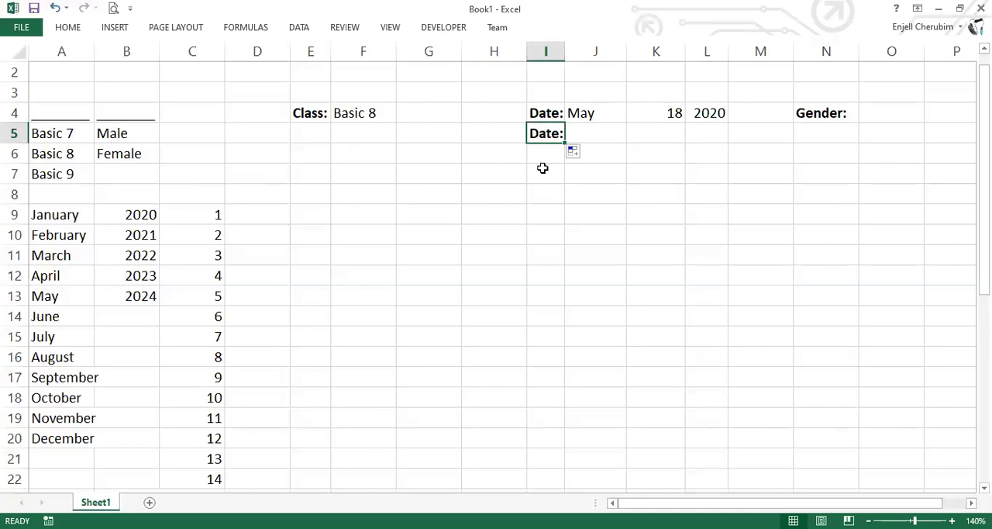
Enter the formula =now() in J7 and widen column J to fit the date and time
left_click(589, 179)
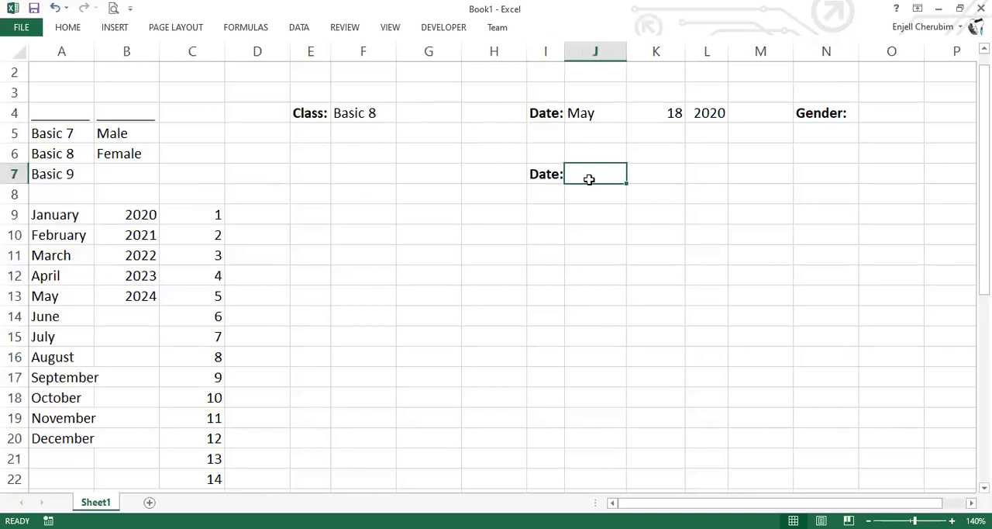
type("=")
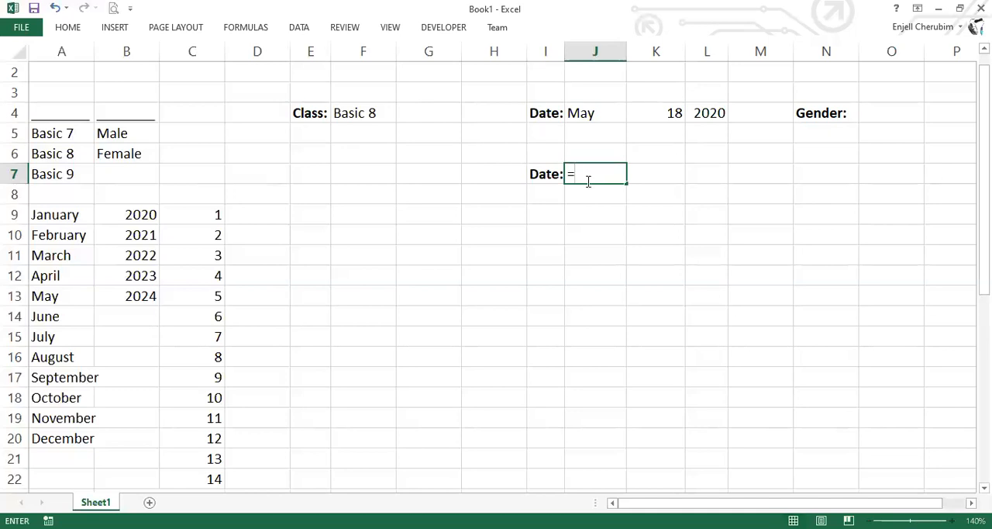
type("now")
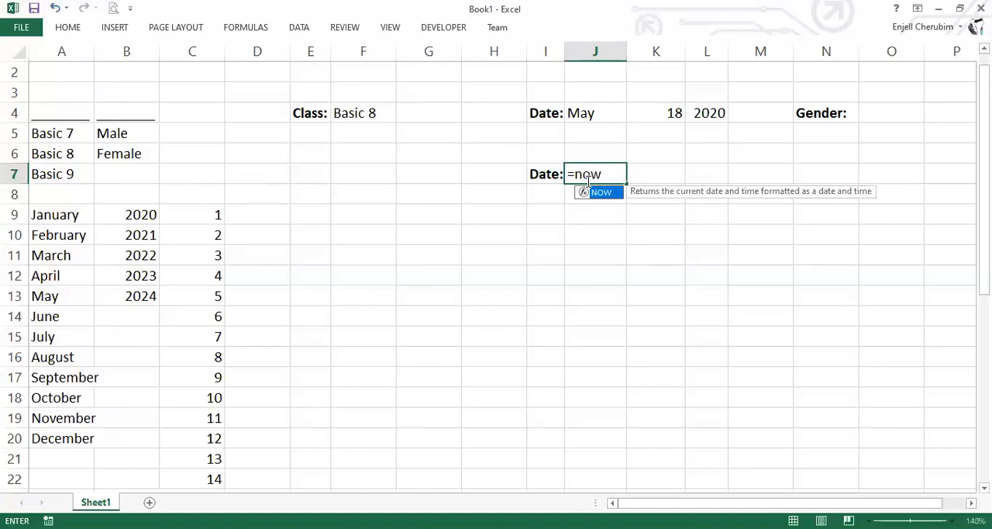
type("()")
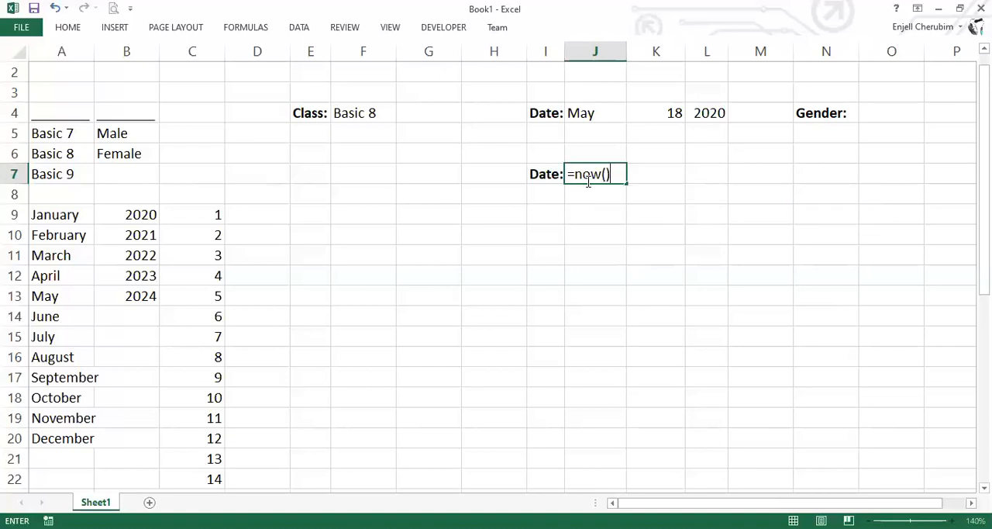
key("Return")
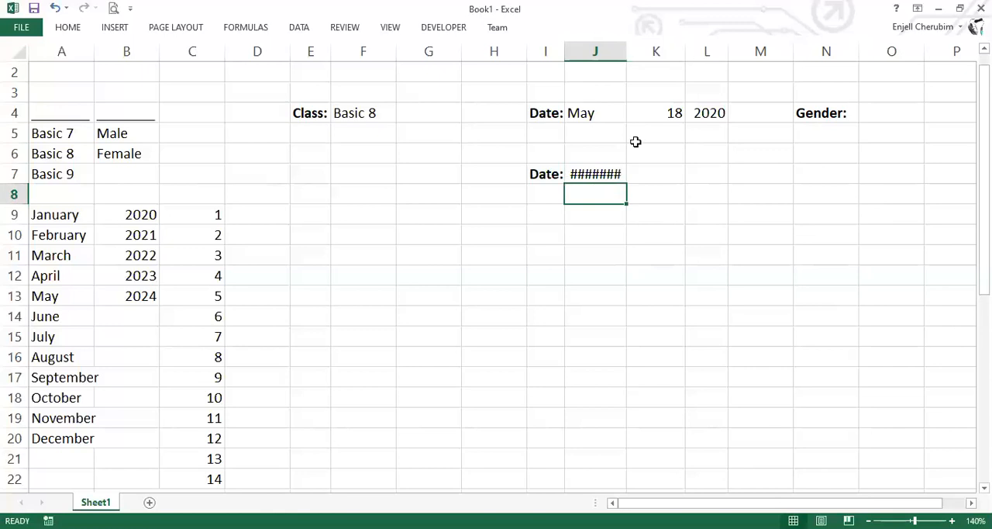
left_click_drag(626, 51, 703, 62)
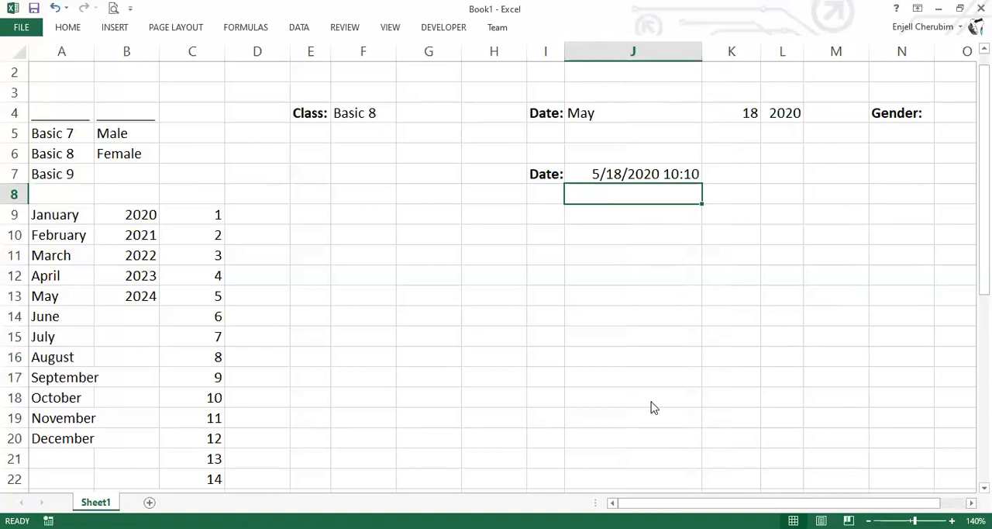
Narrow column J somewhat and format J7 as a Date of type March 14, 2012
key("ctrl+z")
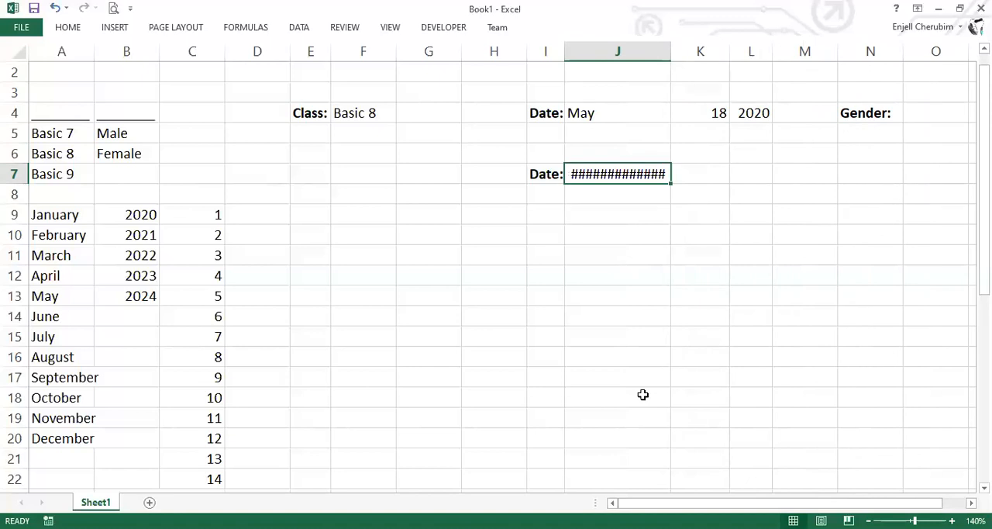
key("alt+Tab")
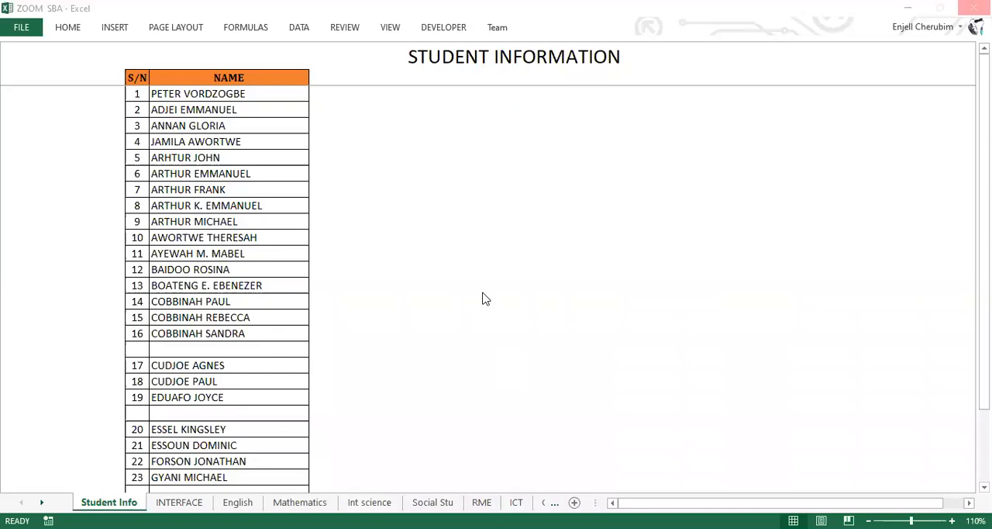
key("alt+Tab")
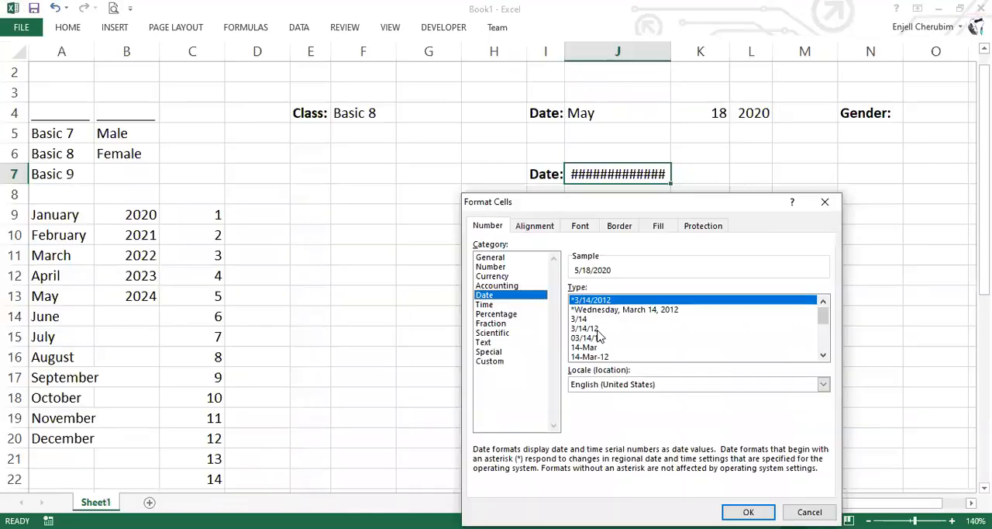
left_click(706, 329)
scroll(706, 330, "down", 4)
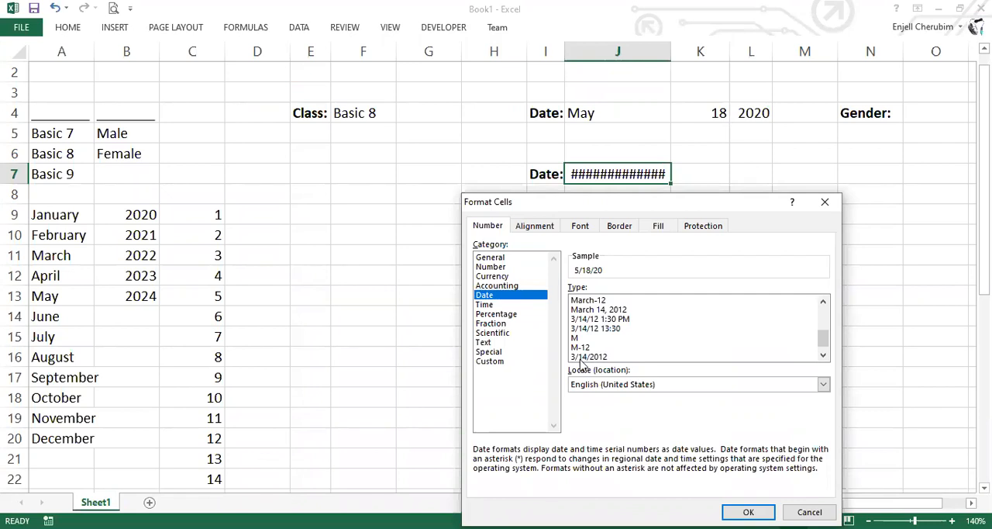
scroll(620, 341, "up", 1)
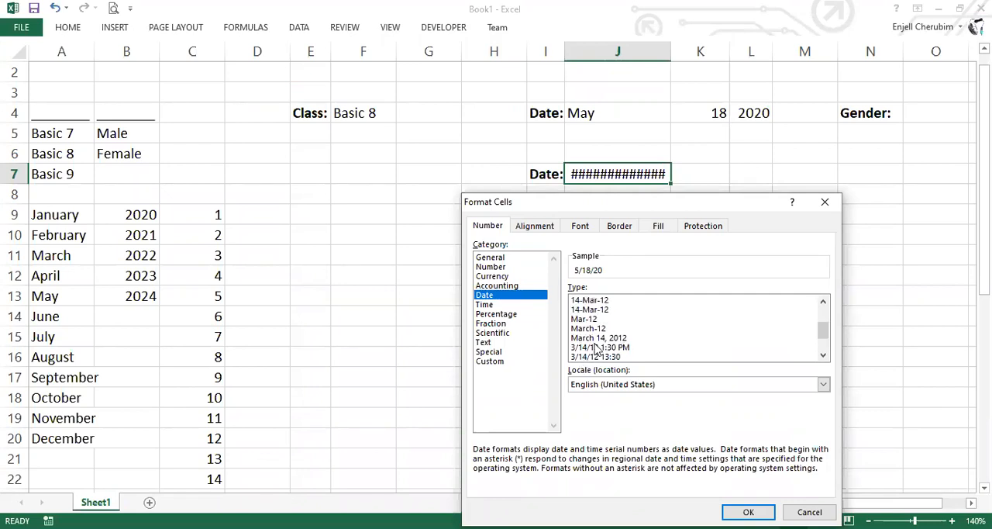
left_click(612, 338)
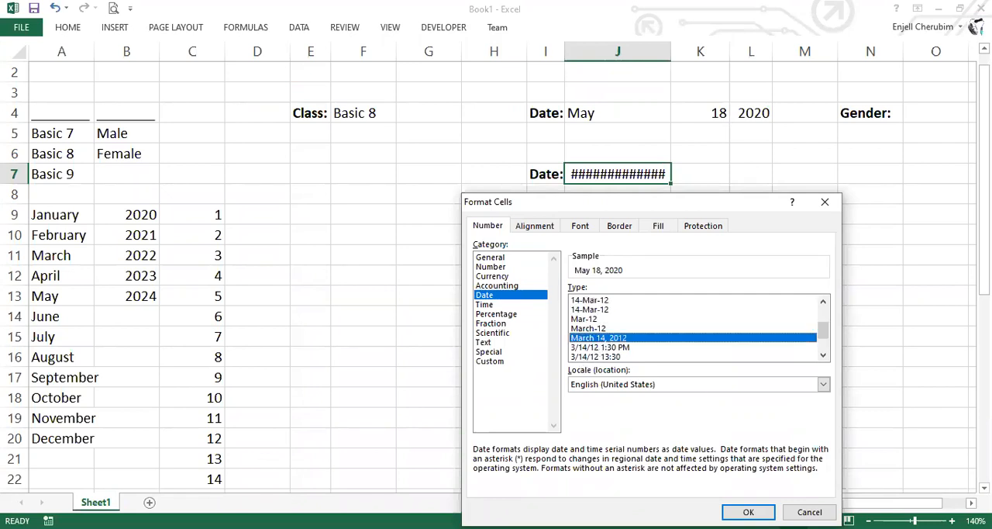
key("Return")
left_click(611, 214)
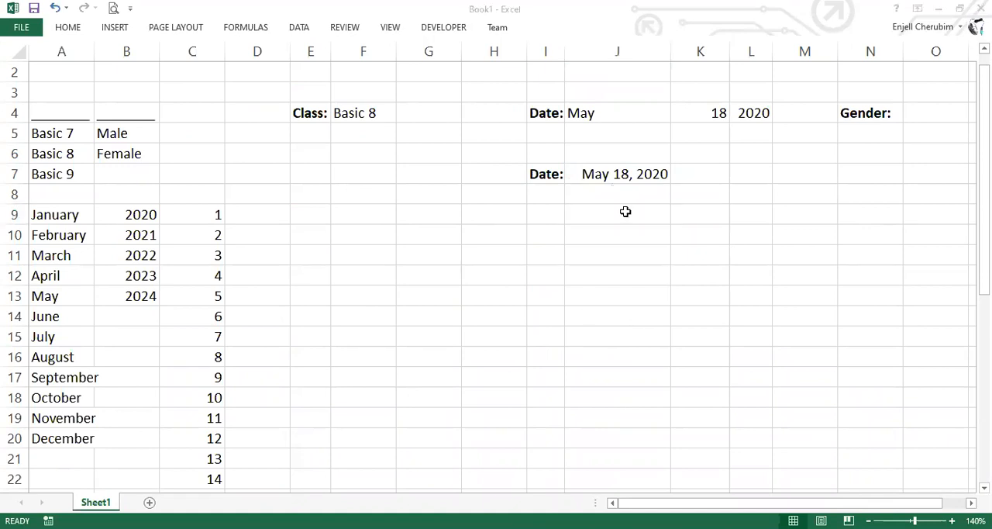
left_click(625, 211)
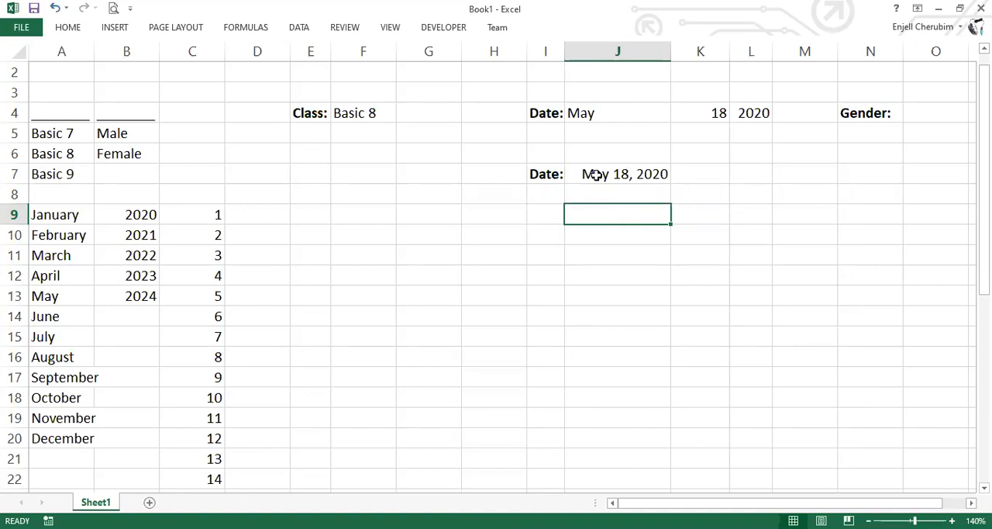
Inspect the NOW formula behind the date in J7 and leave the cell with its formula intact
key("Up")
key("Up")
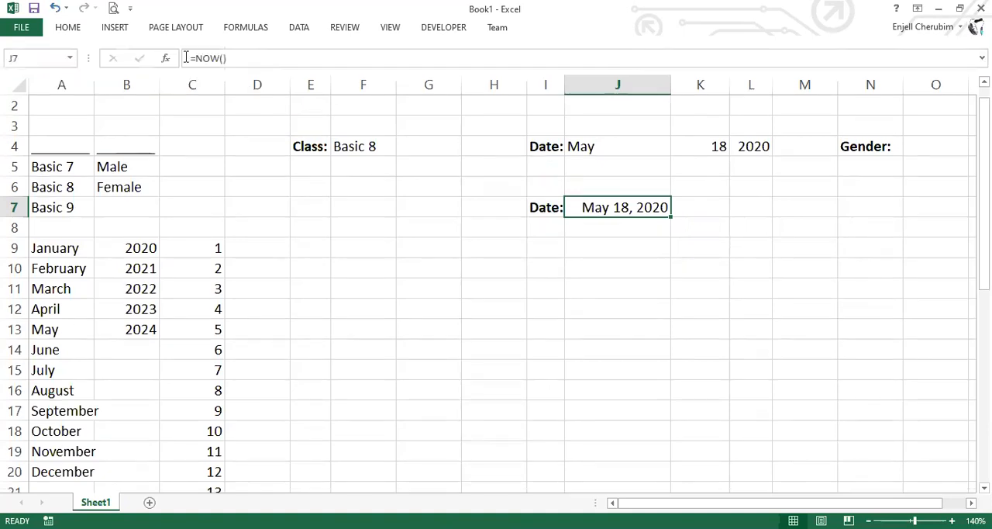
left_click_drag(227, 59, 178, 66)
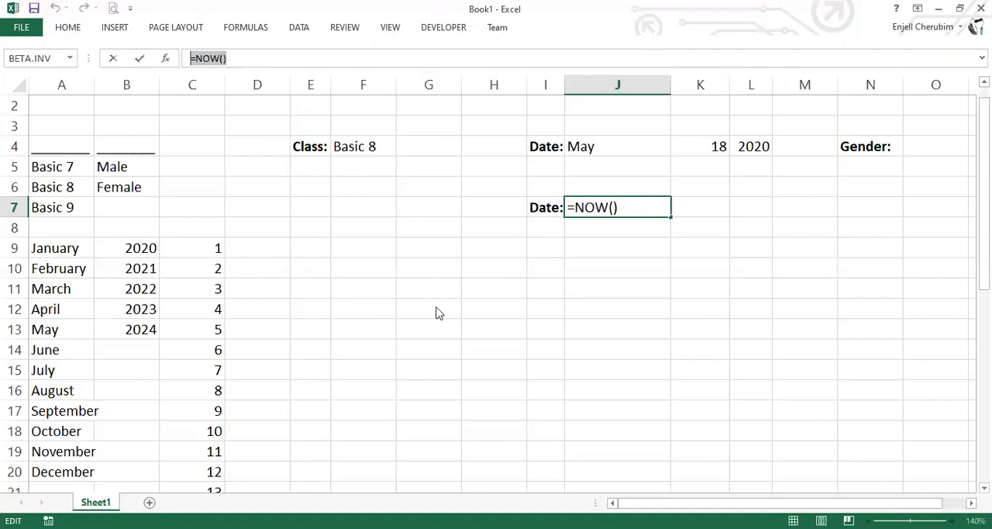
key("alt+Tab")
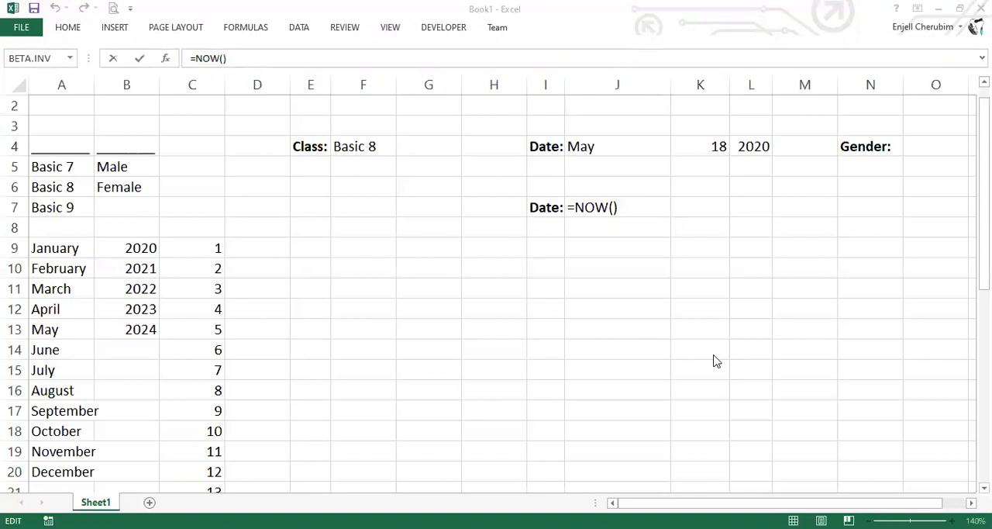
left_click(633, 212)
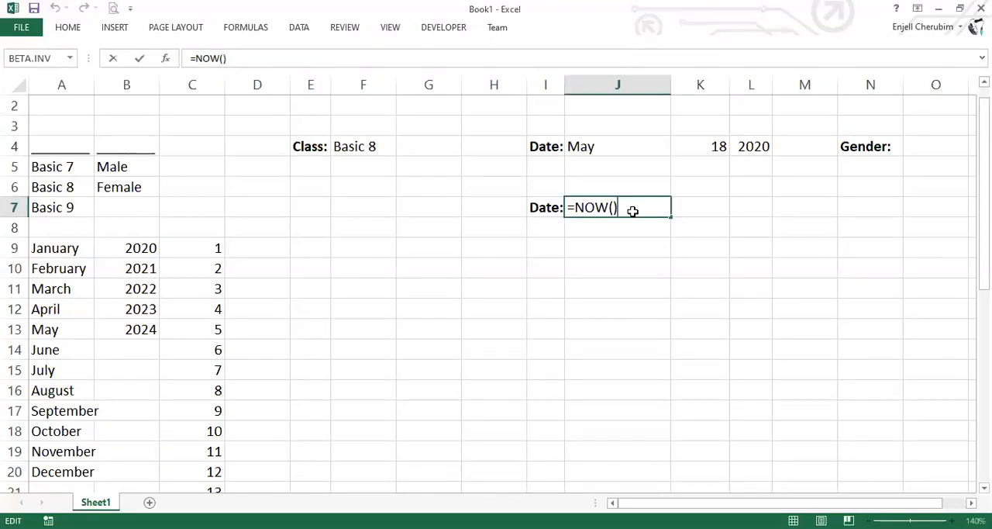
key("Return")
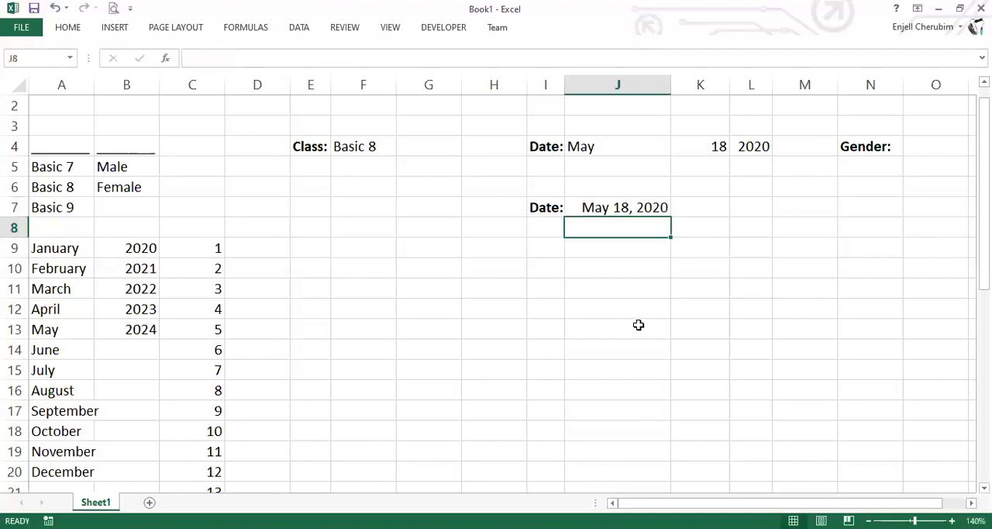
Narrow column J slightly so it fits the date in J7 more closely
left_click(638, 325)
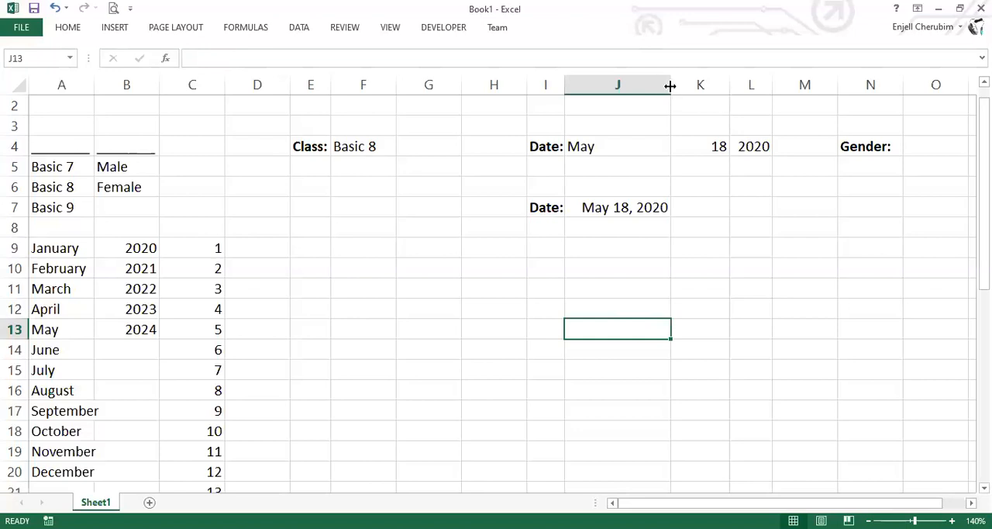
left_click_drag(666, 86, 664, 86)
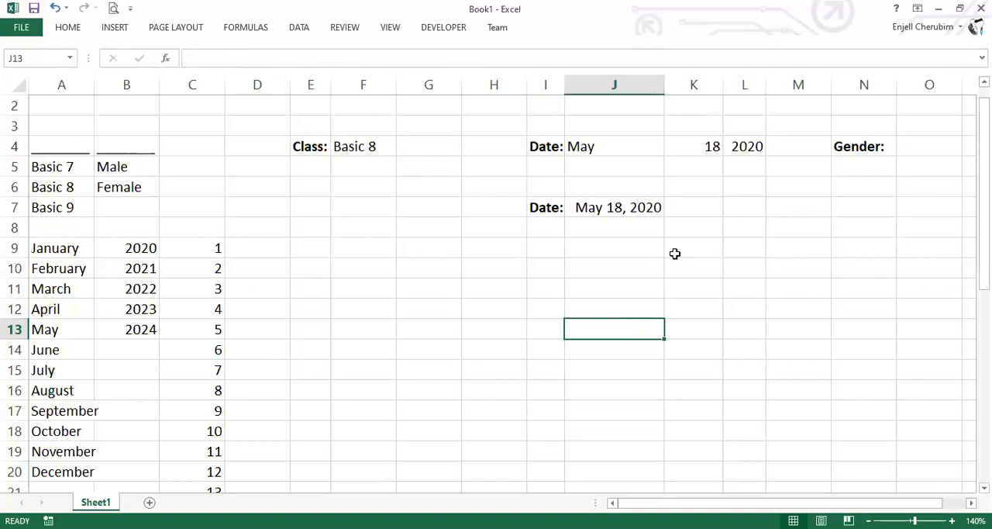
left_click_drag(601, 262, 600, 252)
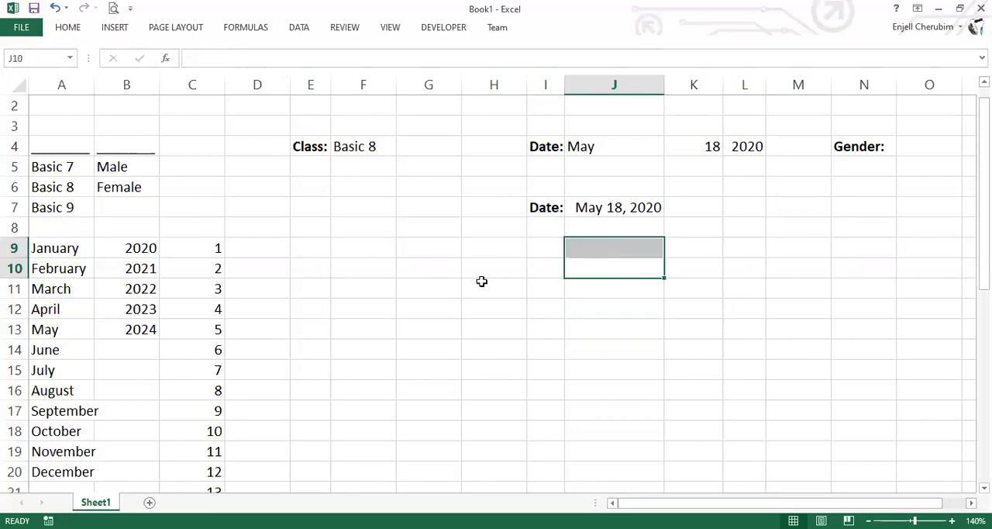
left_click(494, 265)
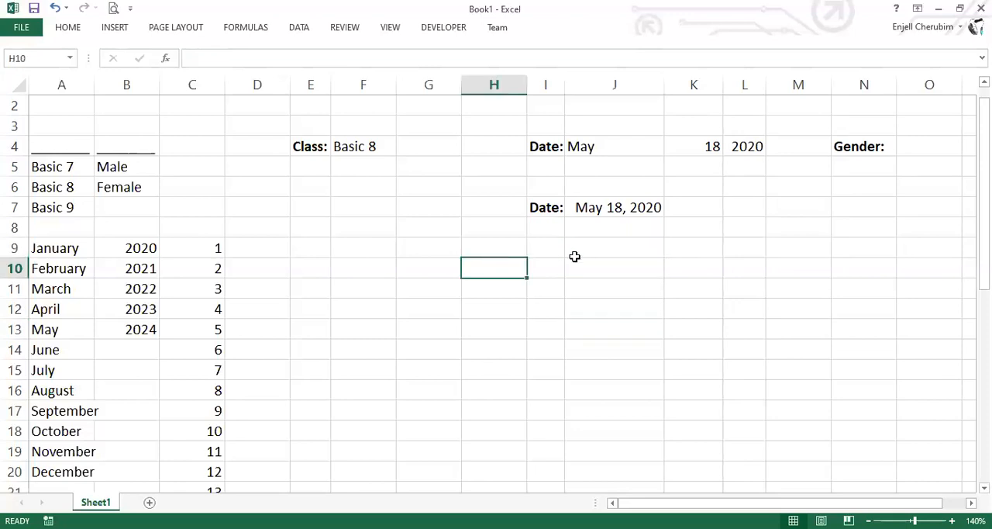
key("Up")
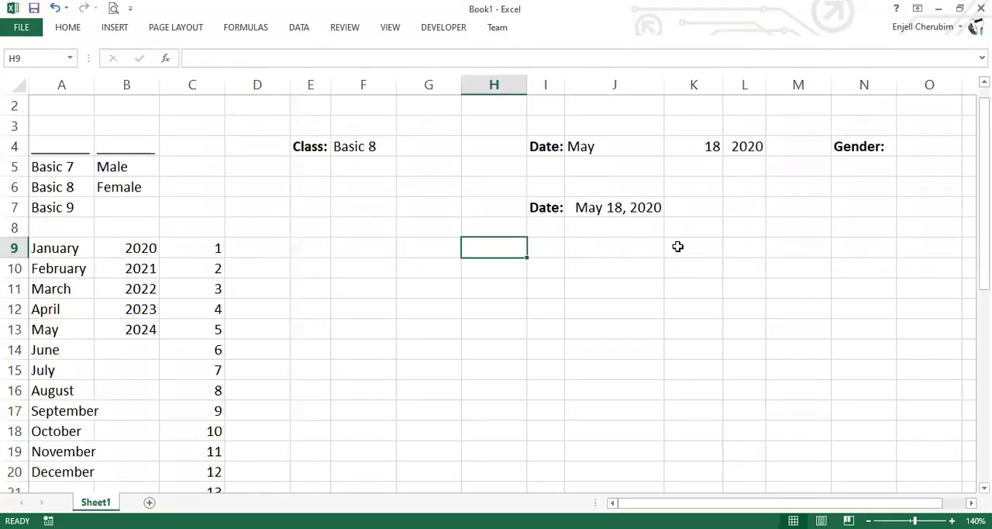
key("Right")
key("Right")
key("Right")
key("Right")
key("Up")
key("Up")
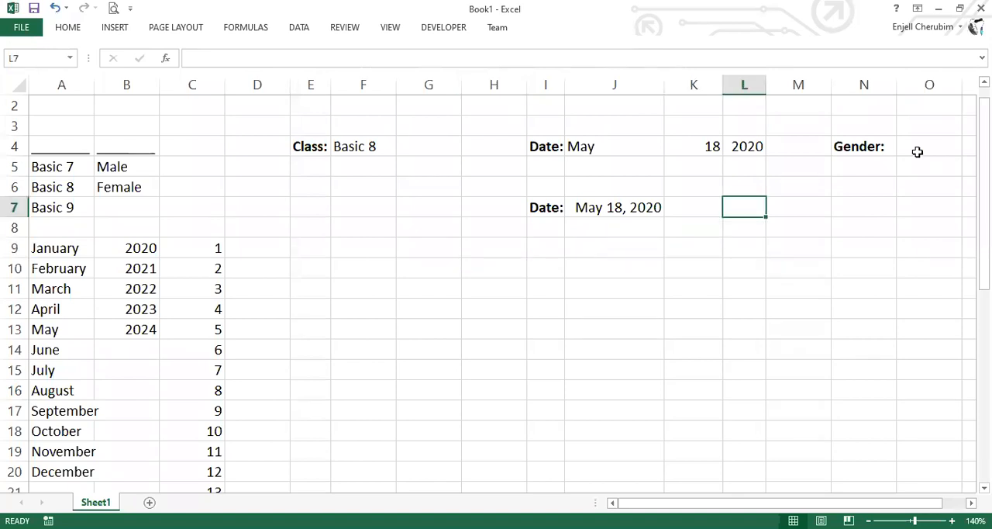
Choose Male from the Gender dropdown in O4
left_click(956, 147)
key("alt+Down")
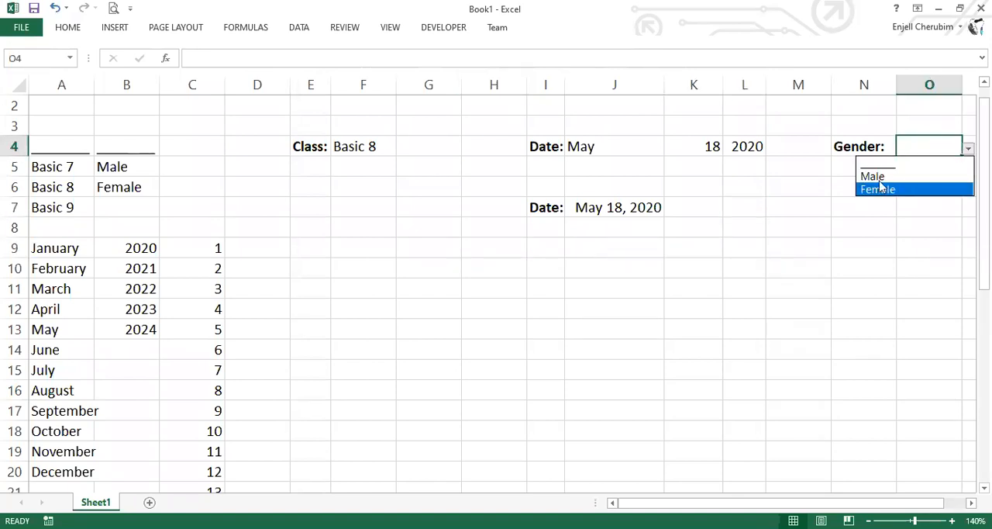
key("Up")
key("Return")
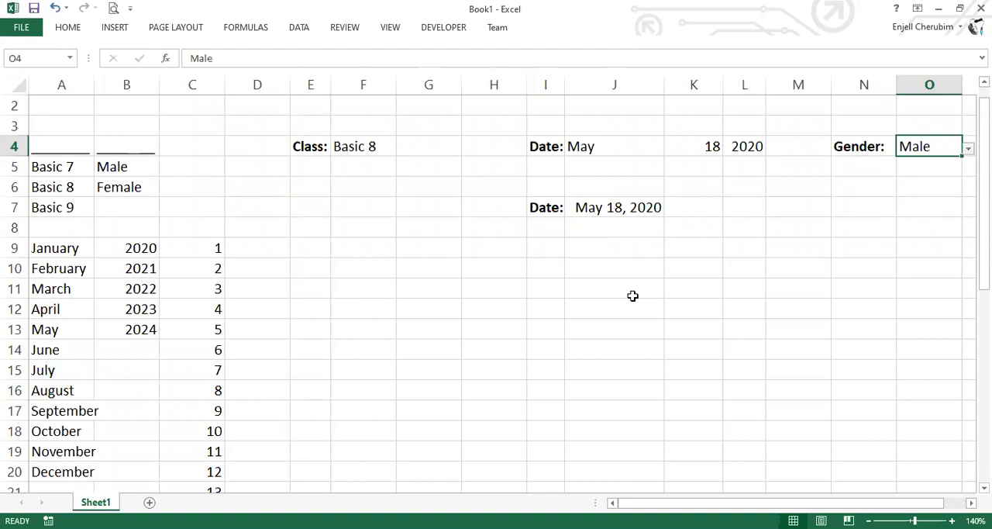
left_click(628, 290)
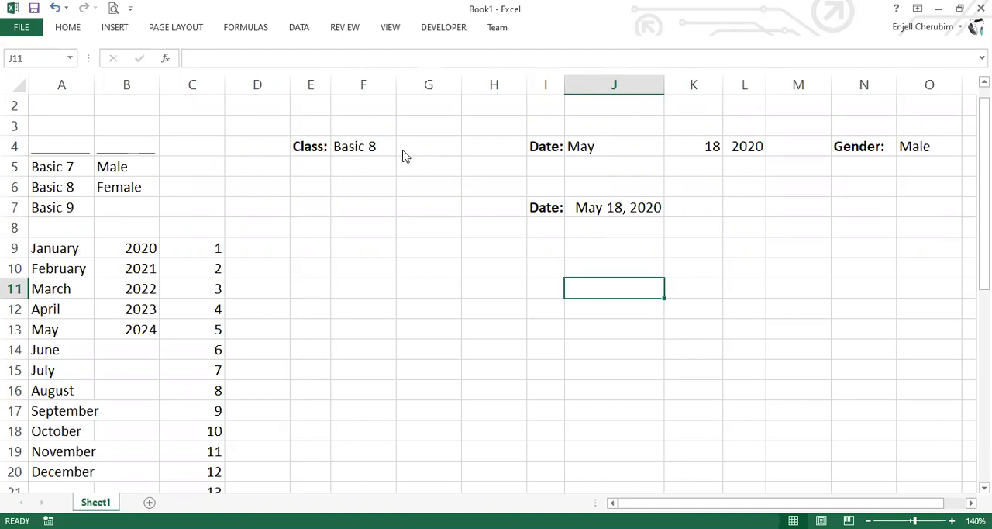
Choose Basic 9 from the Class dropdown in F4
left_click(372, 148)
left_click(403, 148)
left_click(357, 201)
left_click(357, 201)
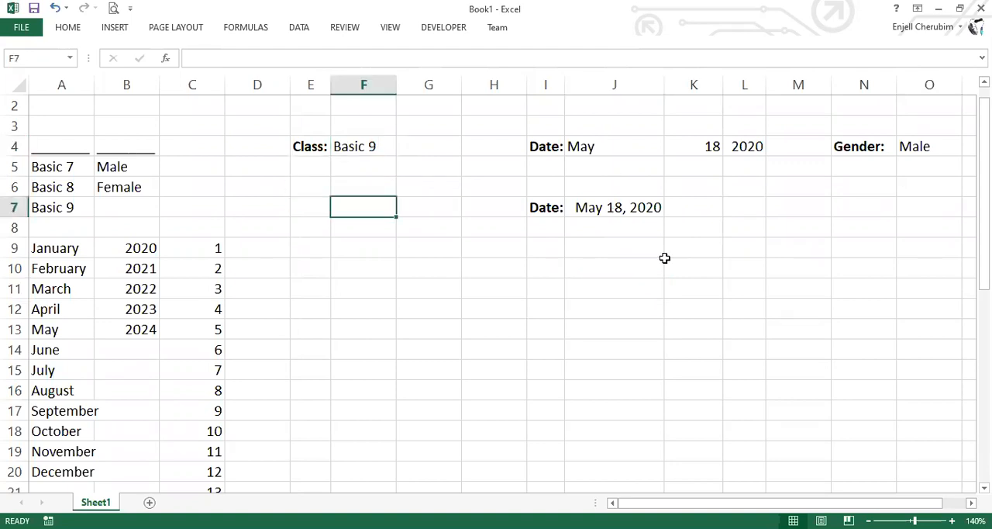
Look over the automatic date in J7 and browse the month choices in the J4 dropdown
left_click(626, 211)
key("Return")
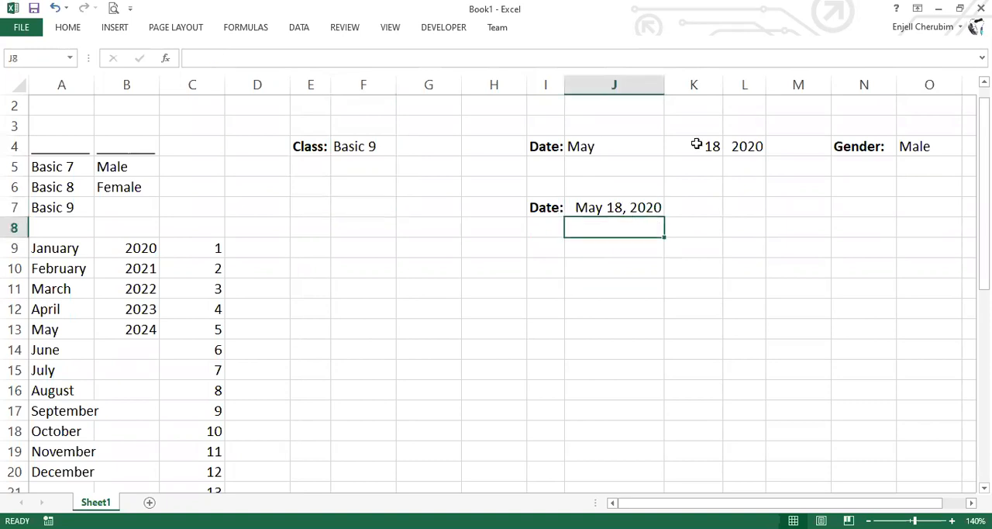
left_click(629, 145)
left_click(672, 151)
left_click_drag(660, 244, 657, 183)
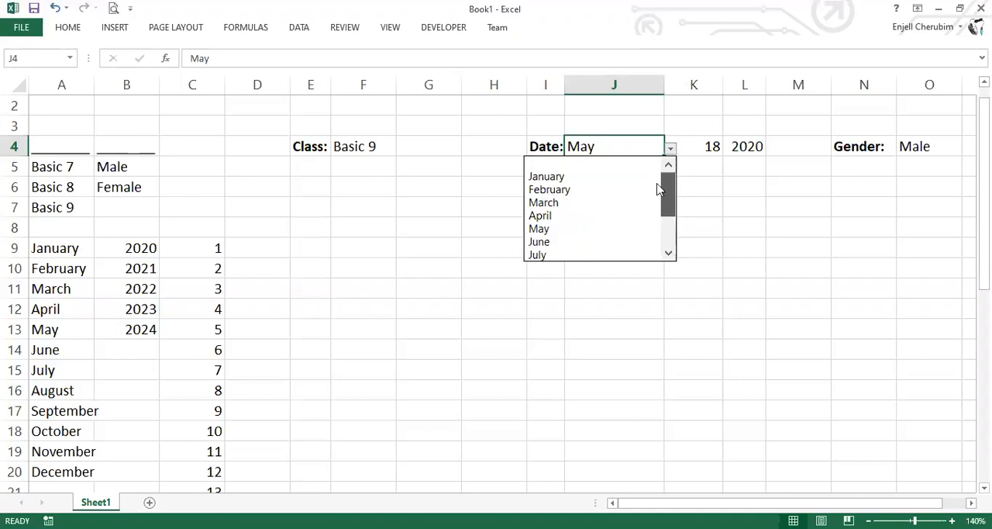
scroll(657, 189, "down", 2)
scroll(671, 191, "up", 1)
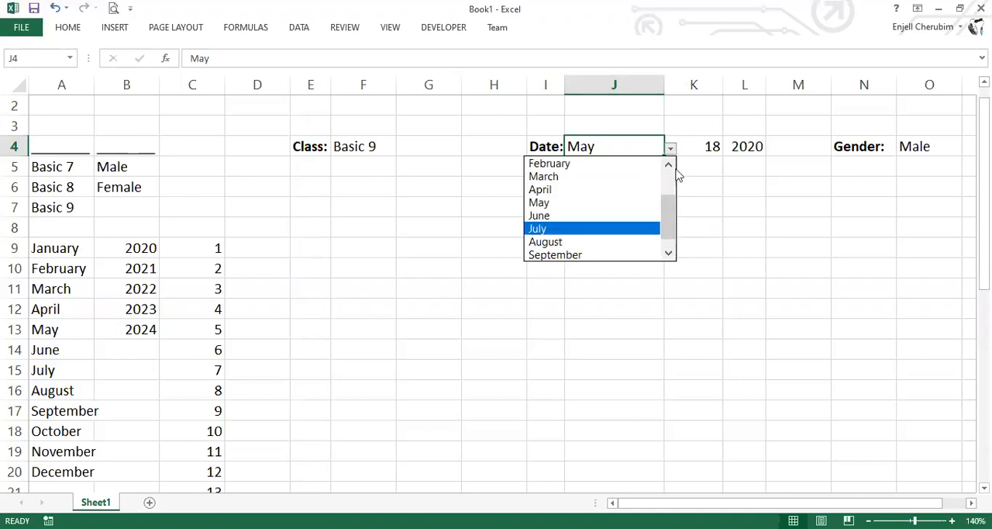
left_click(744, 148)
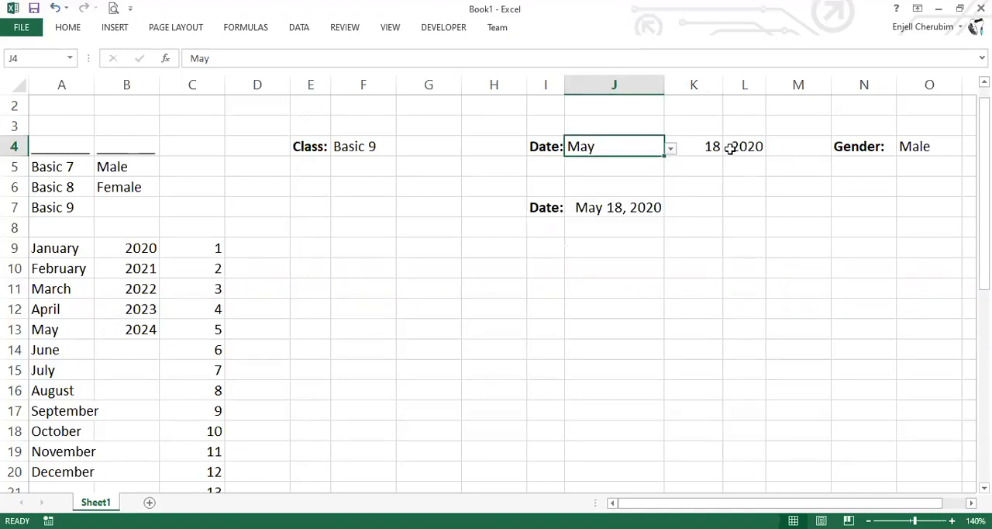
Clear the year in L4 and look over the choices in its dropdown
left_click(730, 149)
left_click(773, 148)
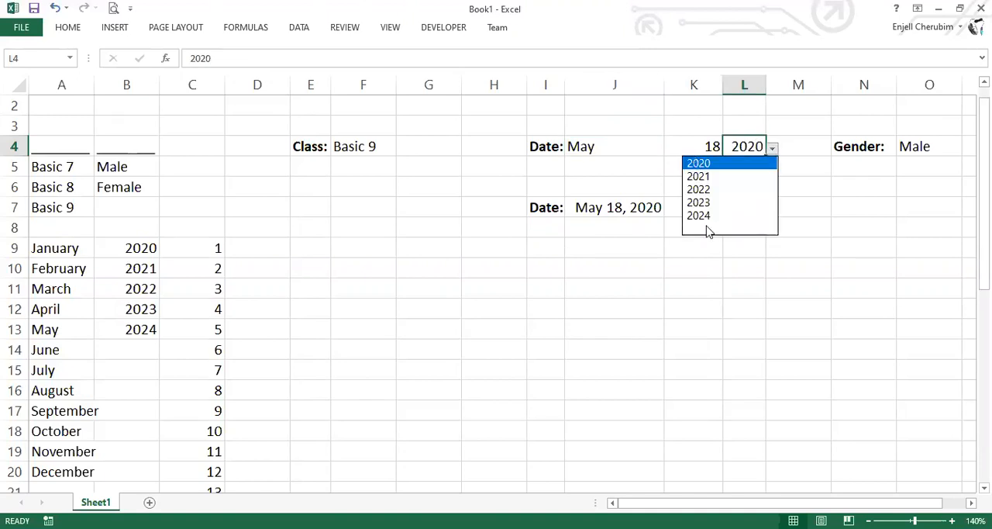
key("Delete")
key("alt+Down")
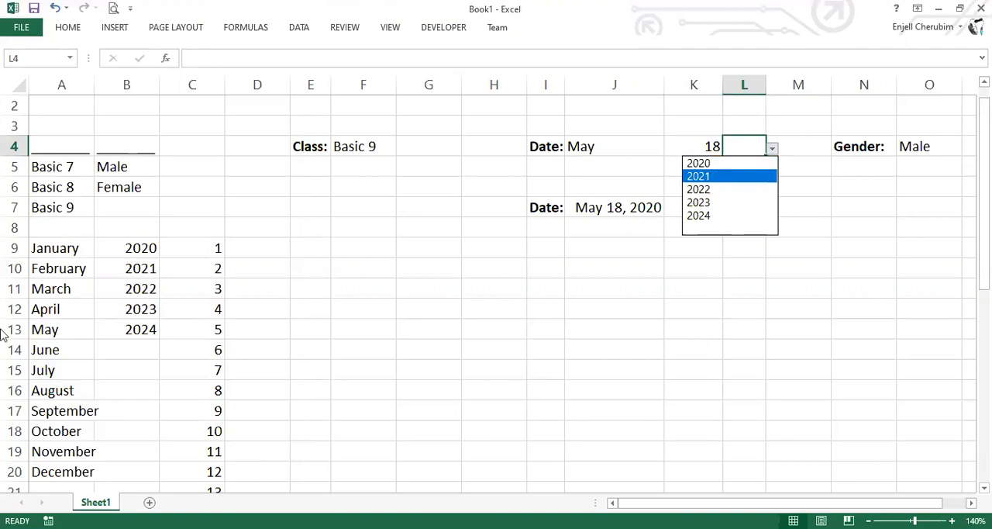
left_click(89, 249)
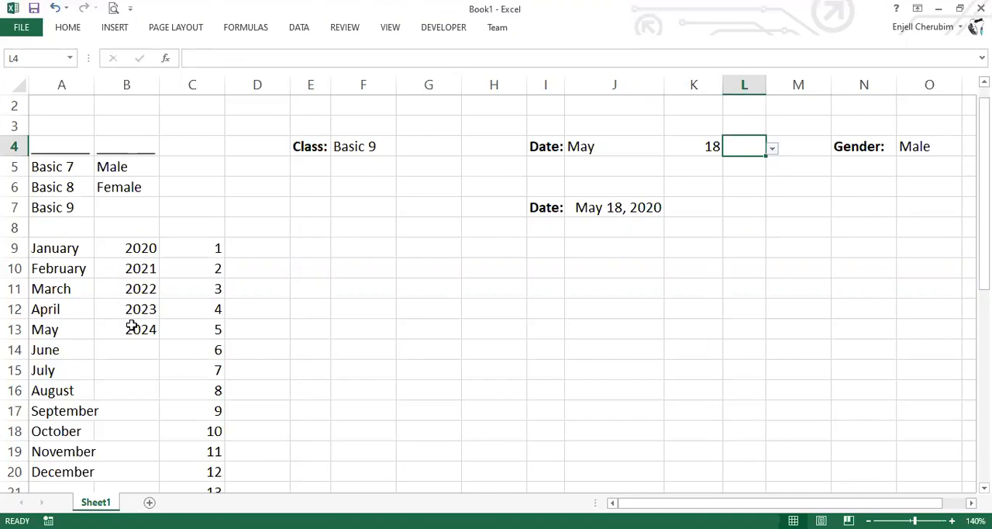
Change the second year in the source list, cell B10, to 2034
left_click_drag(126, 268, 133, 331)
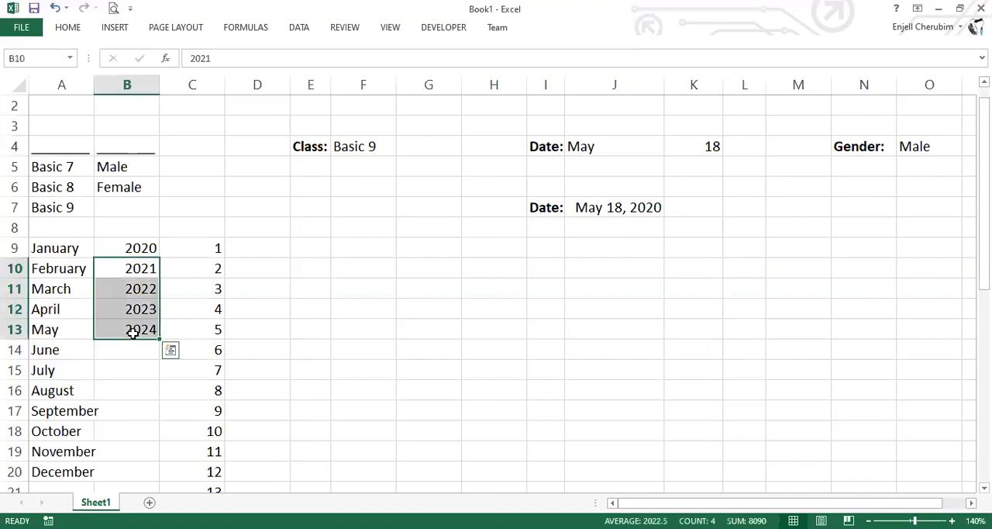
type("23")
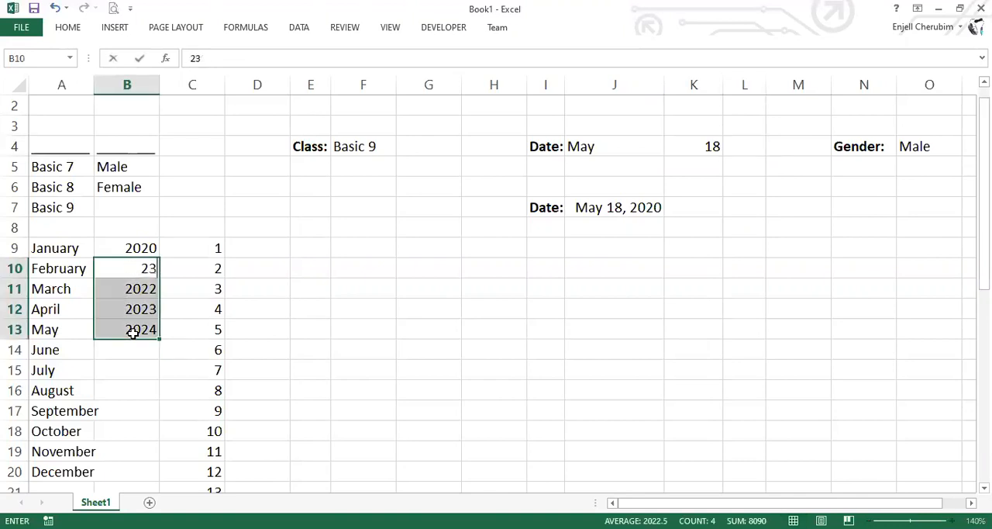
key("BackSpace")
type("034")
Set B11 to 2045 and extend the series from B10:B11 down to B13, giving 2056 and 2067
left_click(148, 292)
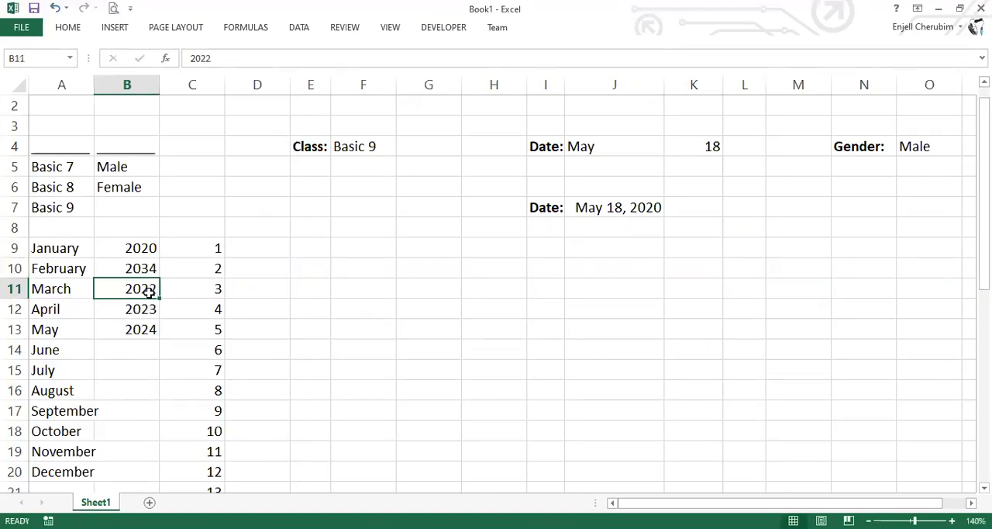
double_click(153, 289)
left_click_drag(153, 289, 142, 289)
type("45")
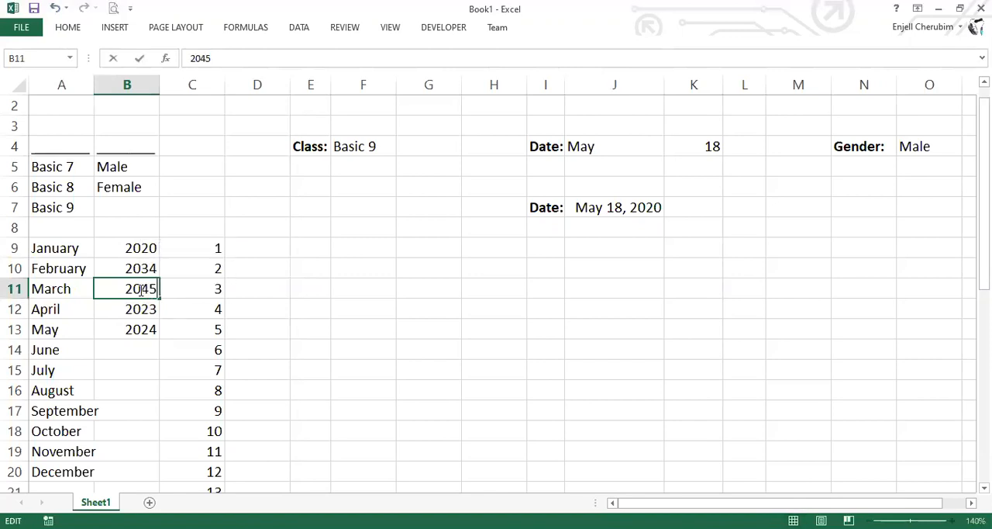
key("Return")
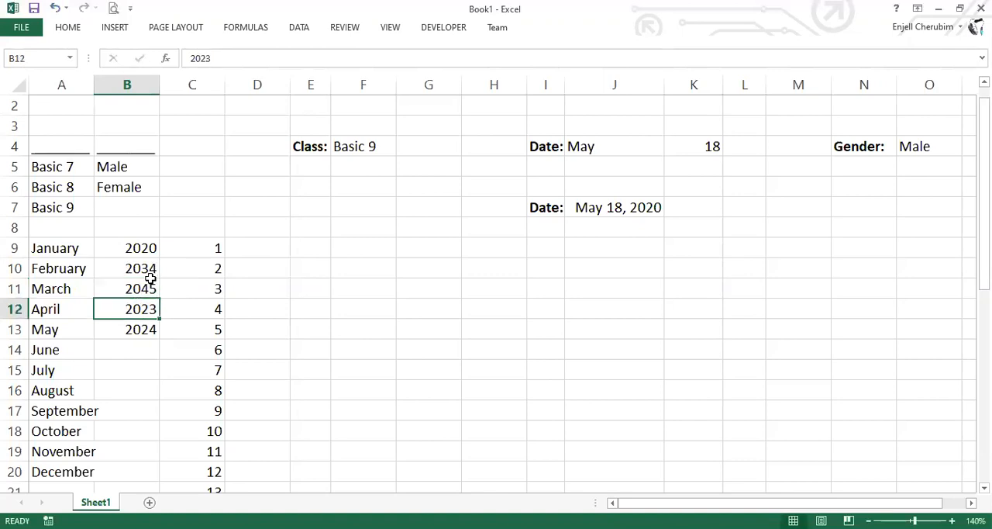
left_click_drag(143, 268, 155, 294)
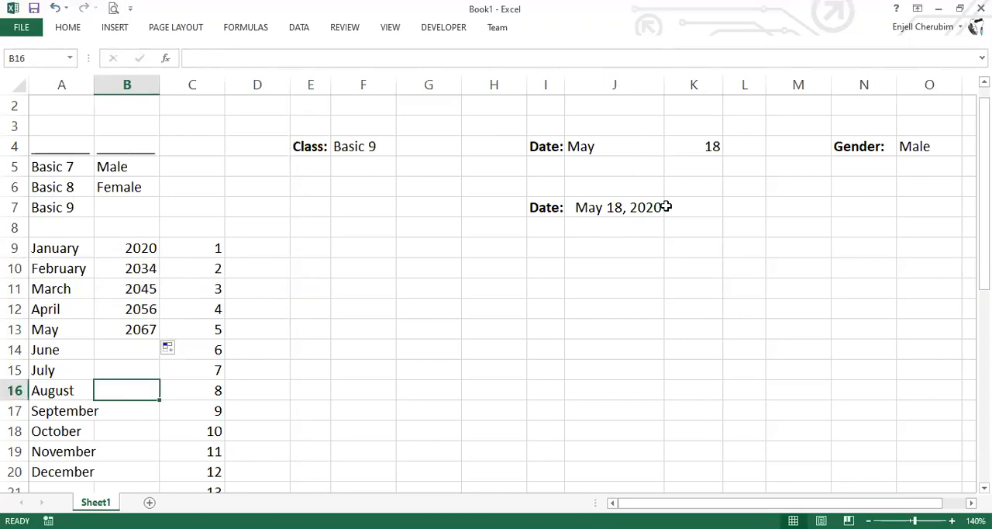
Check the updated year choices in the L4 dropdown and choose 2020
left_click(765, 154)
key("alt+Down")
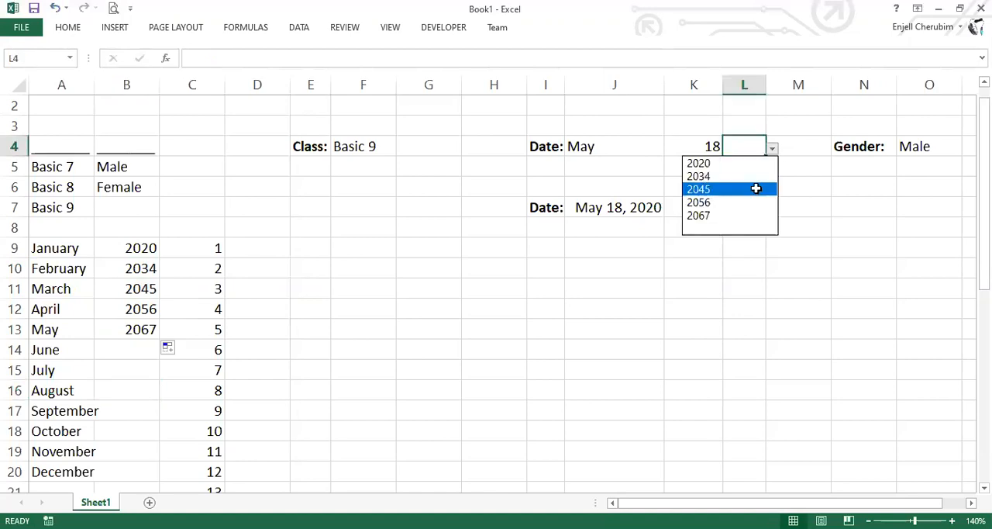
key("Up")
key("Up")
key("Return")
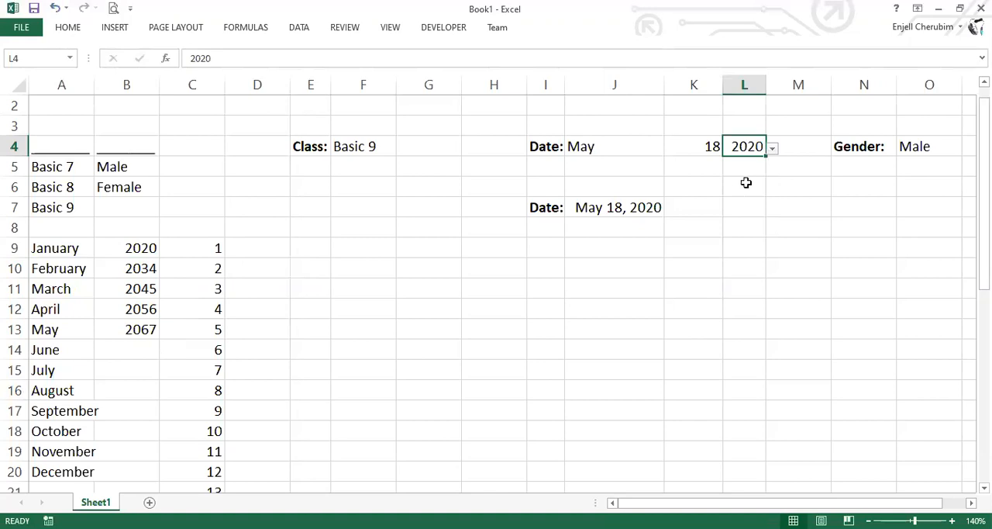
Try to enter the out-of-list value 3435454 in the year cell L4
left_click(745, 183)
type("343545")
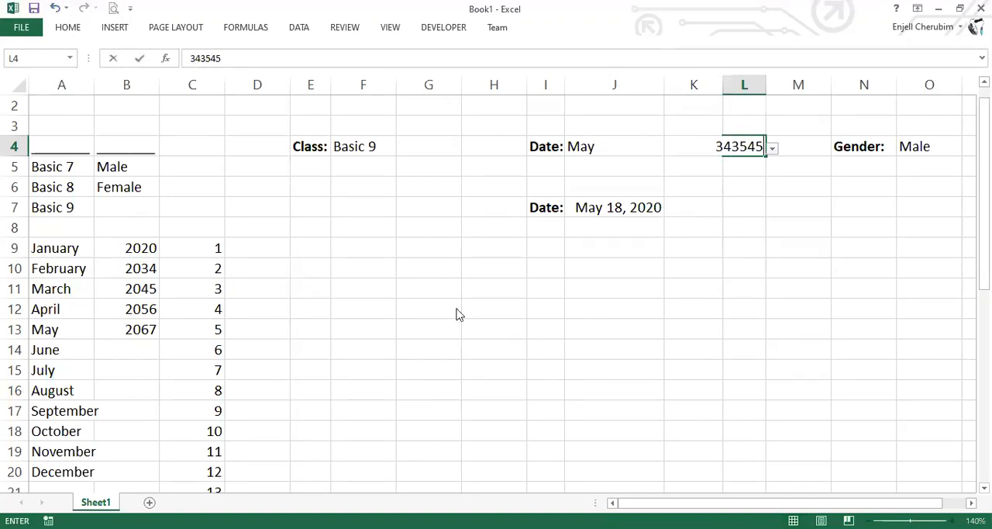
type("4")
key("Return")
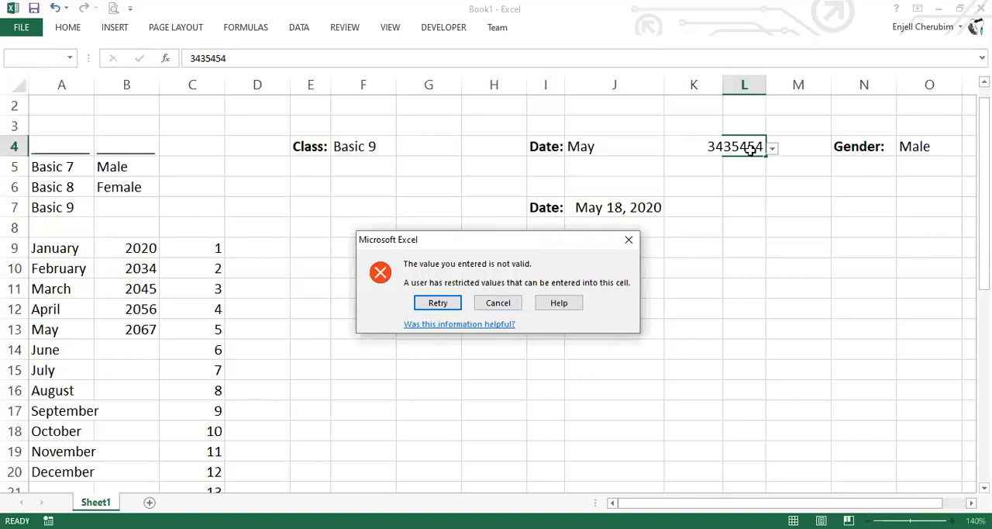
key("Escape")
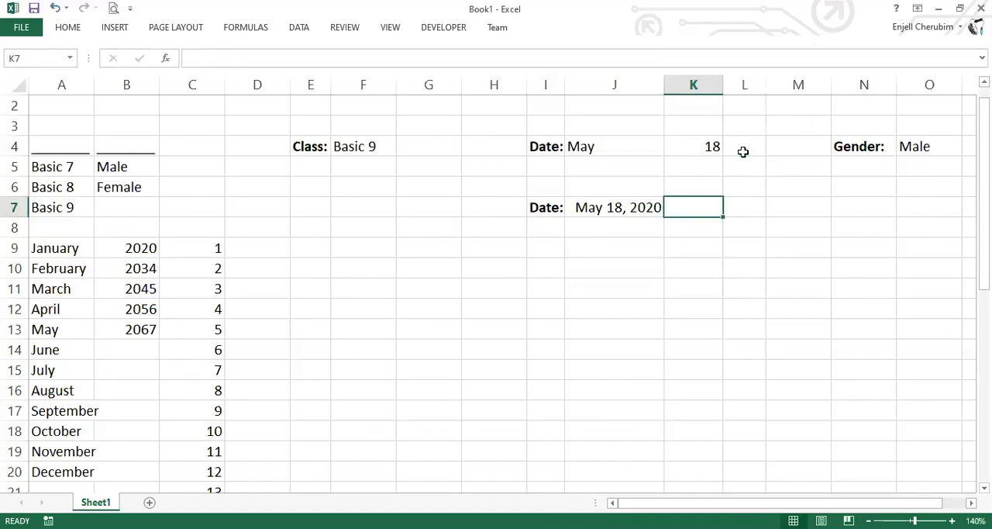
Try to enter the out-of-list year 2011 in cell L4 and set the cell to 2020
left_click(744, 150)
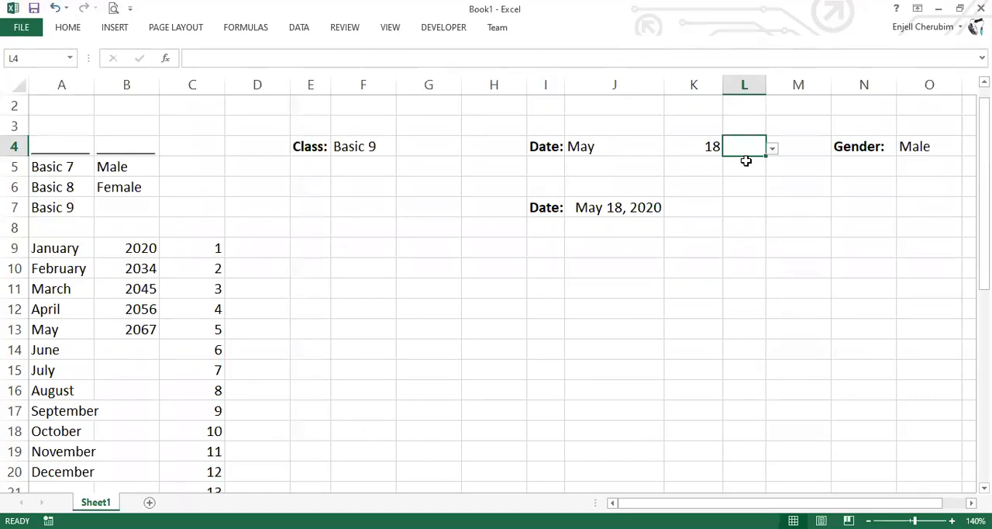
type("201")
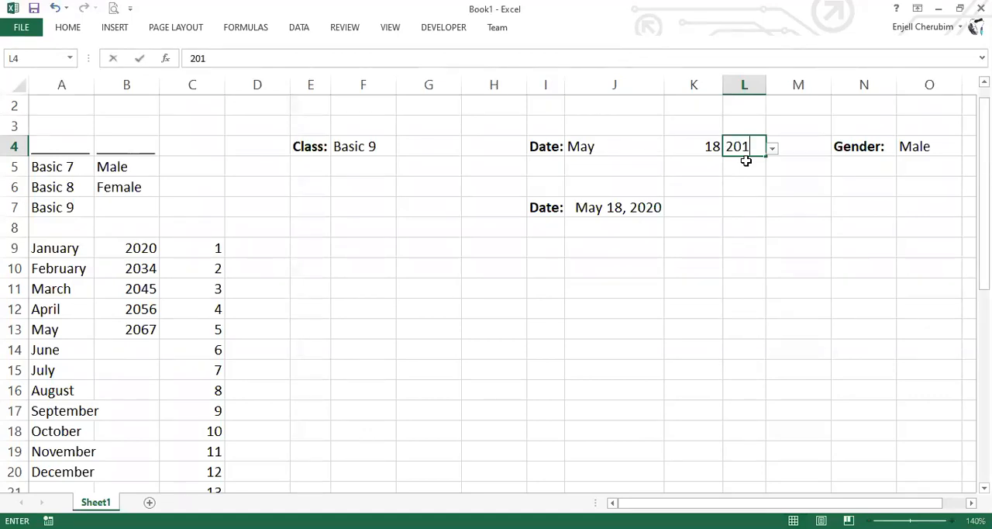
type("1")
key("Escape")
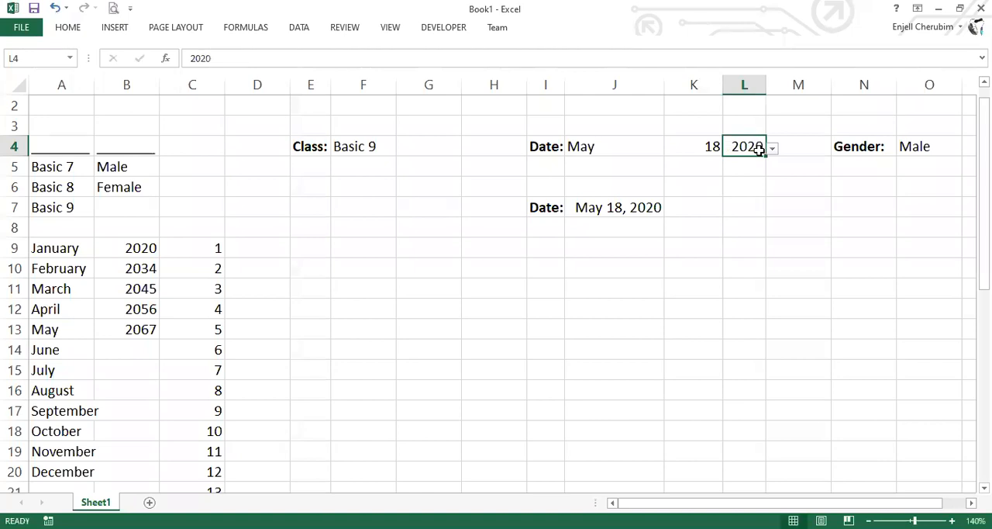
left_click(683, 258)
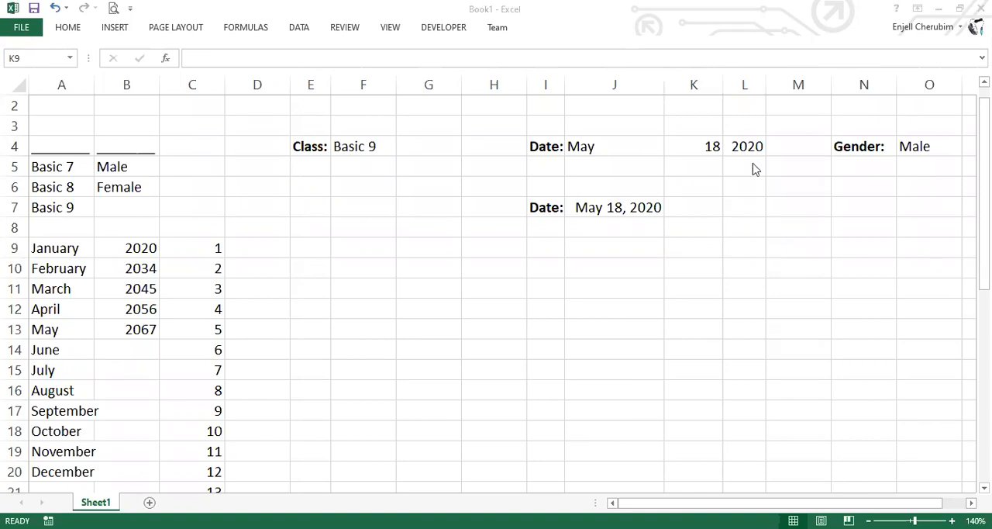
left_click(928, 145)
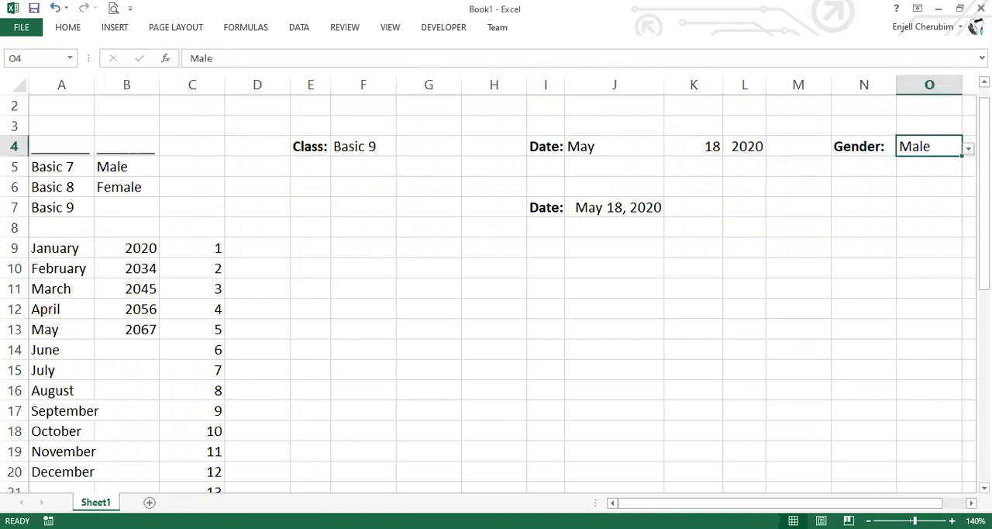
left_click(866, 234)
left_click(574, 301)
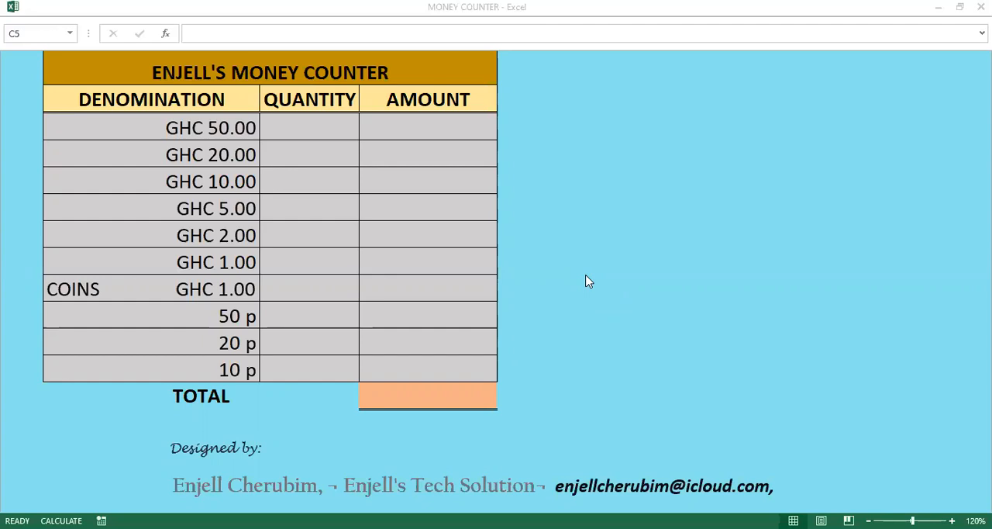
In the MONEY COUNTER workbook, enter a quantity of 56 for GHC 50.00 and 67 for GHC 5.00
left_click(313, 126)
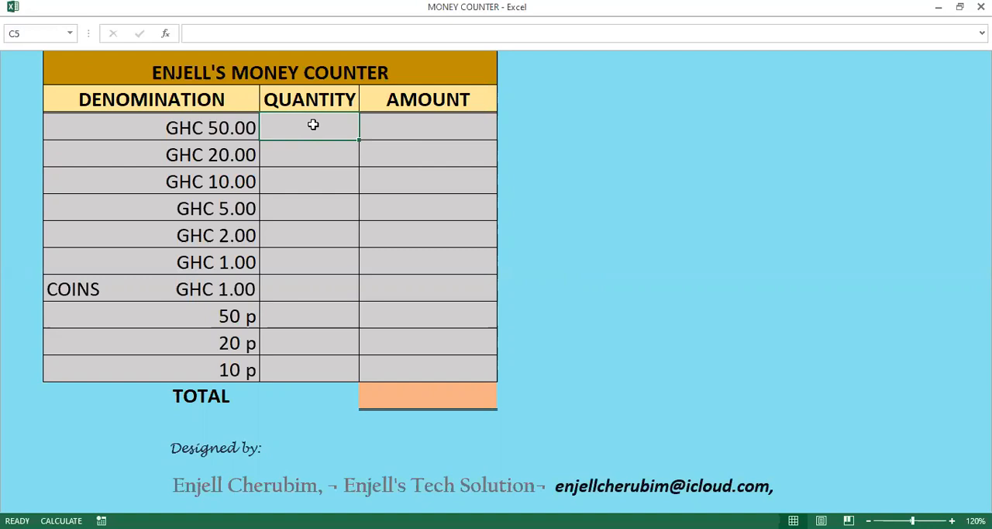
type("56")
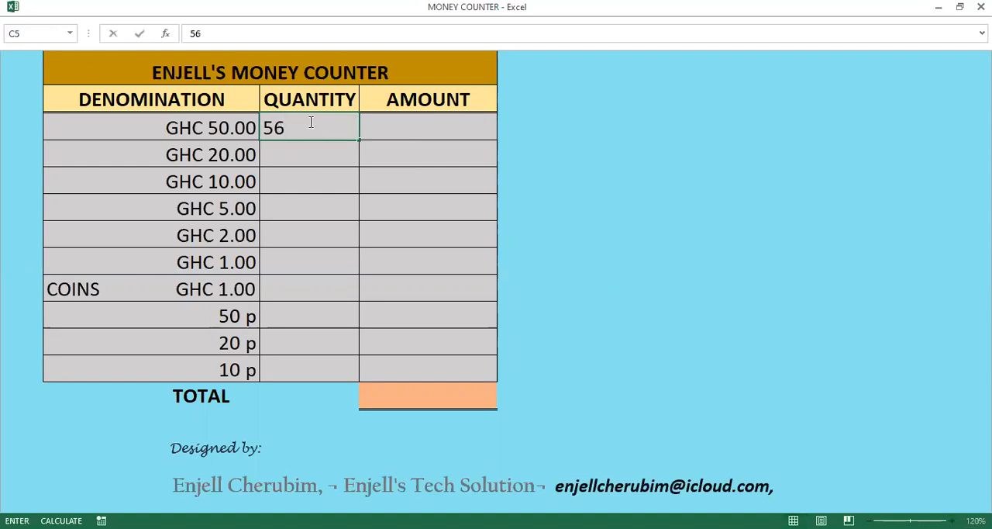
left_click(287, 184)
left_click(278, 209)
type("67")
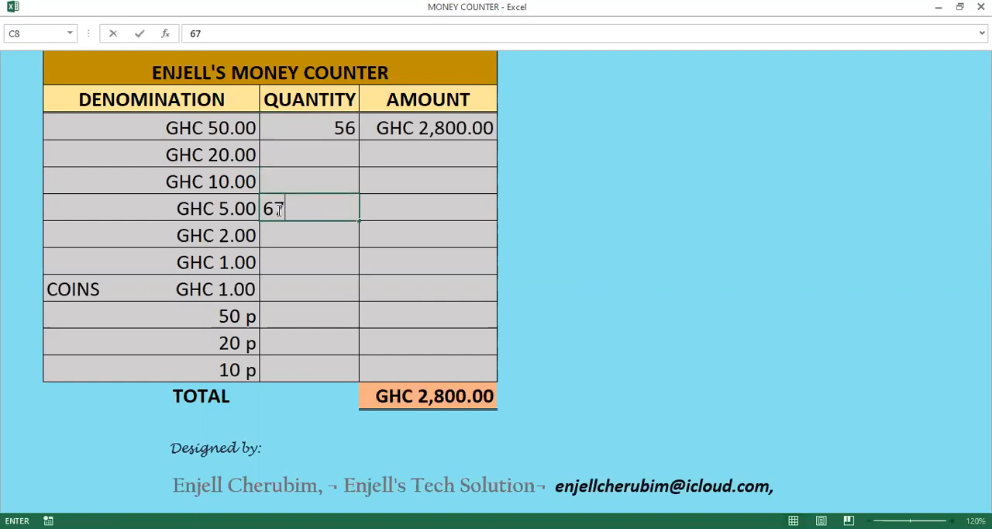
left_click(317, 290)
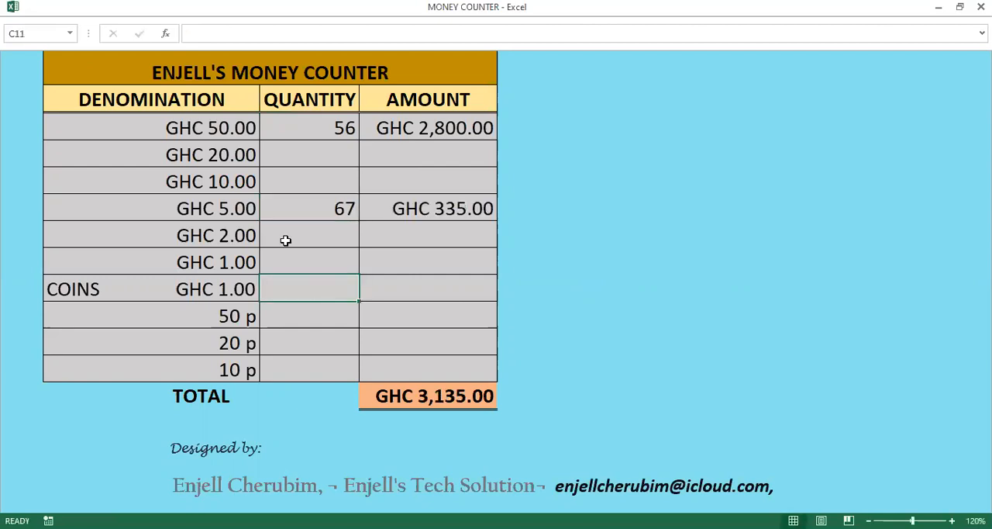
Enter a quantity of 67 for the GHC 20.00 denomination
left_click(324, 151)
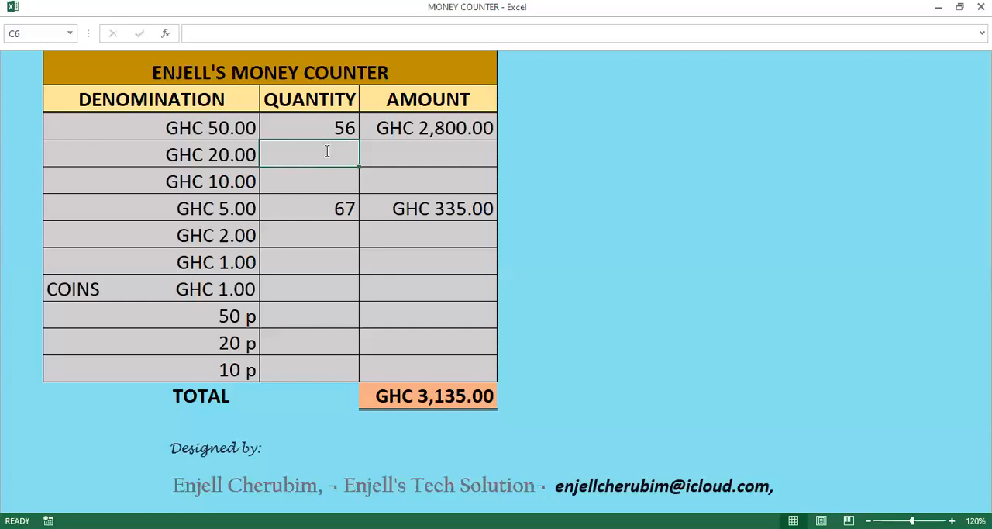
type("67")
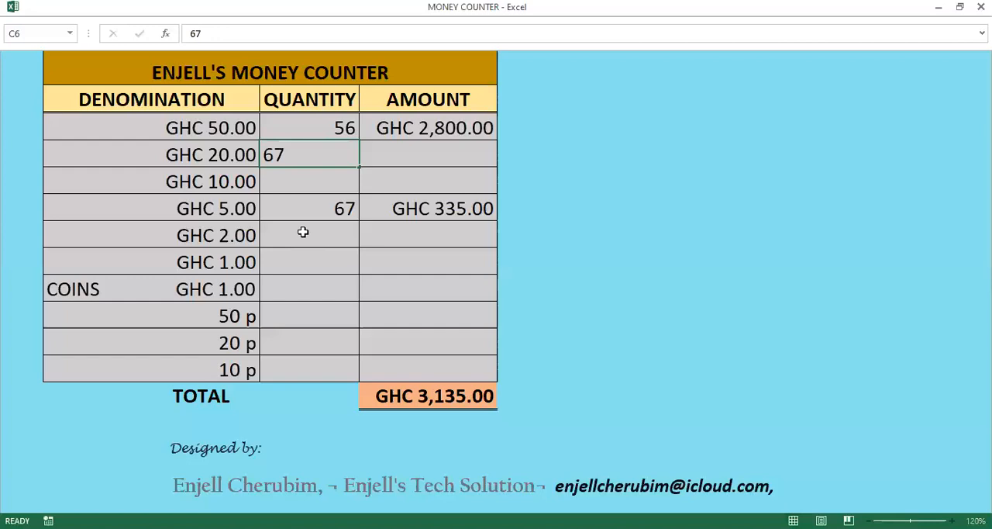
key("Return")
key("Return")
key("Return")
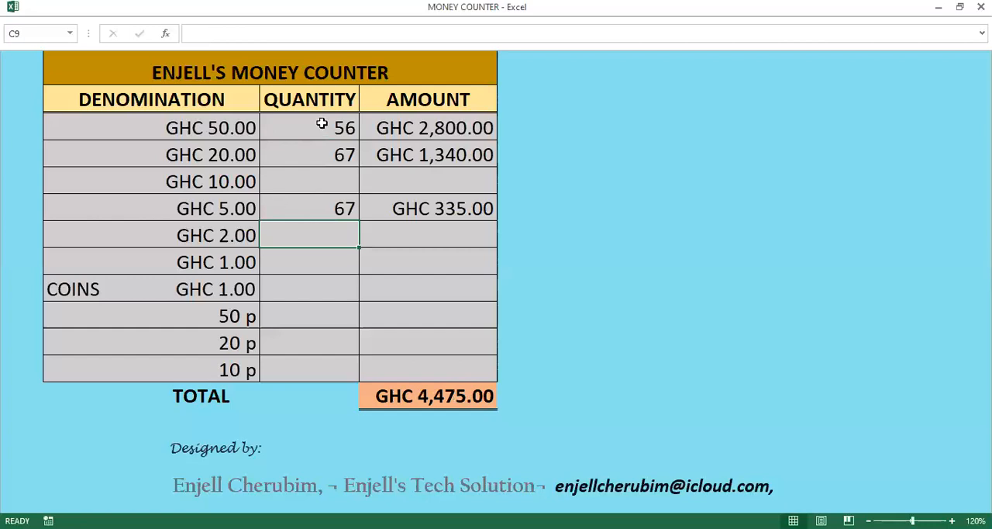
left_click_drag(322, 124, 344, 364)
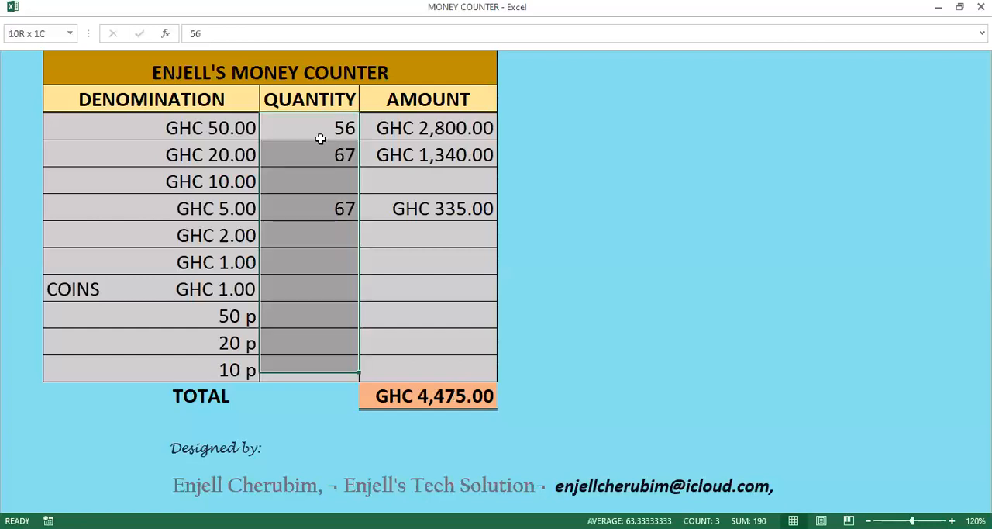
key("shift+Up")
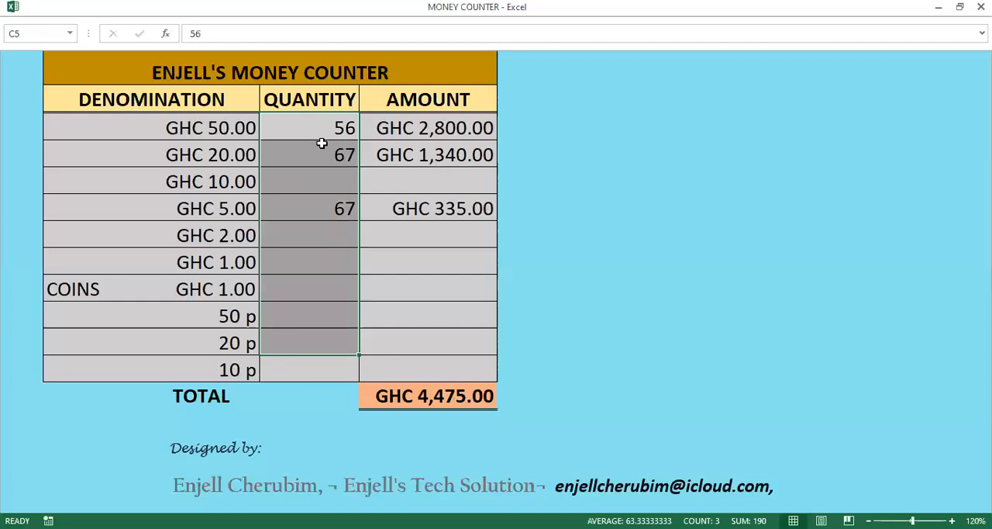
key("Up")
left_click(316, 186)
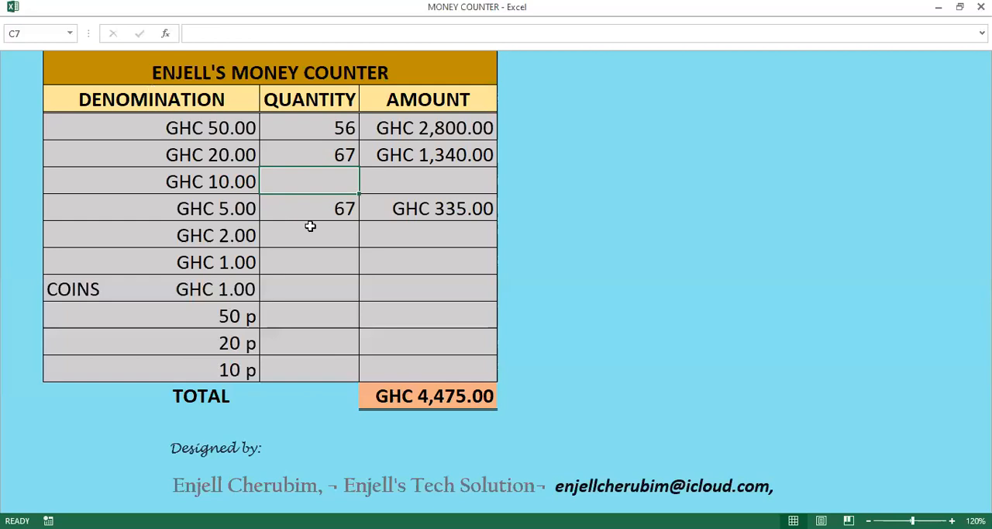
left_click(331, 281)
left_click(303, 178)
key("Up")
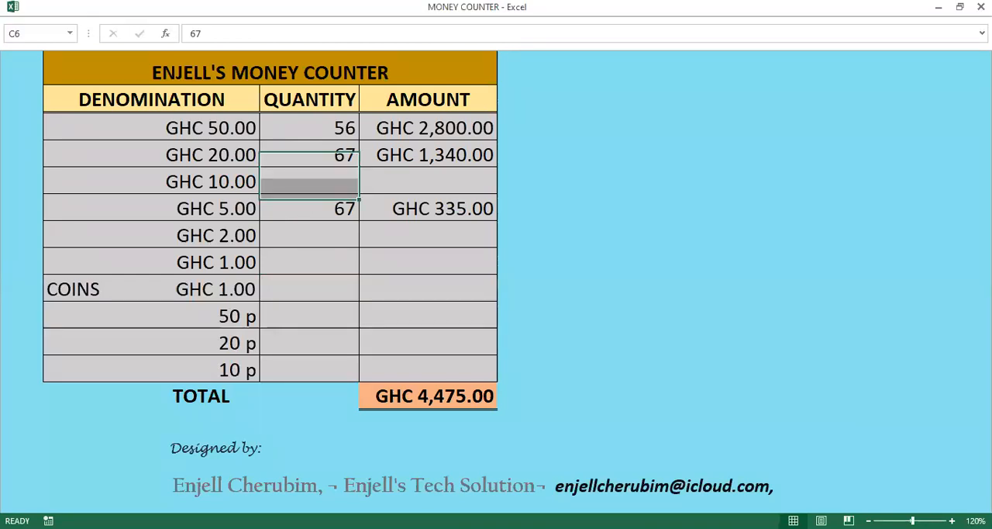
left_click(363, 313)
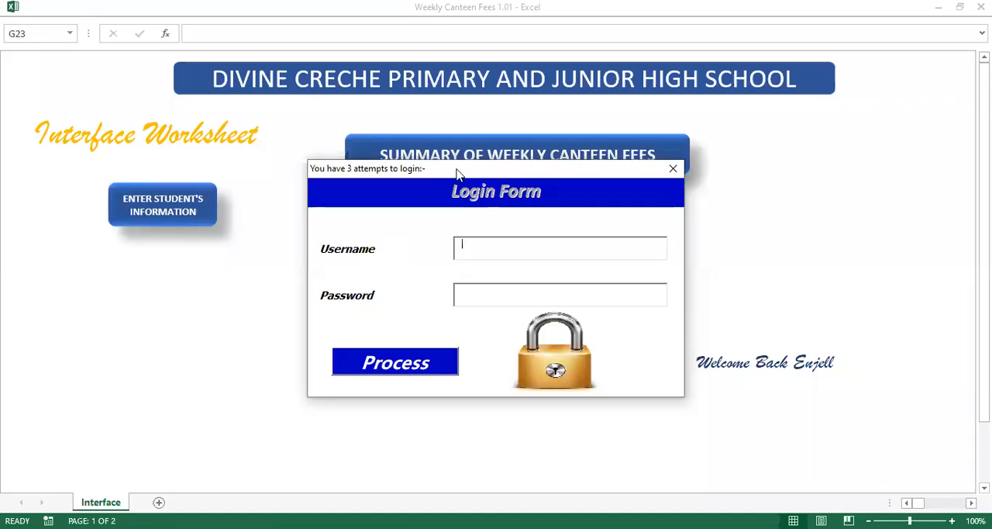
Log in to the Weekly Canteen Fees 1.01 workbook by entering the username and account password in the login form
left_click_drag(459, 168, 482, 144)
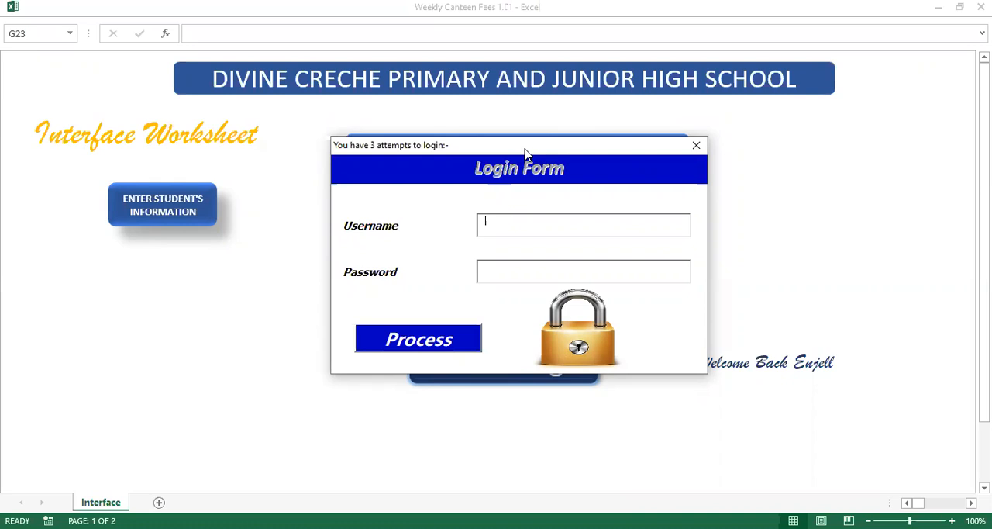
left_click_drag(518, 142, 523, 267)
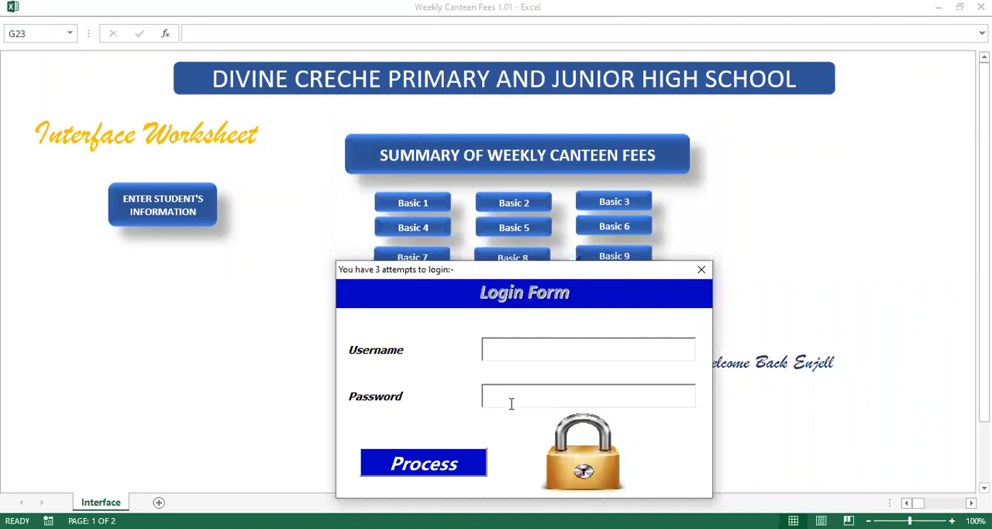
left_click_drag(521, 276, 504, 187)
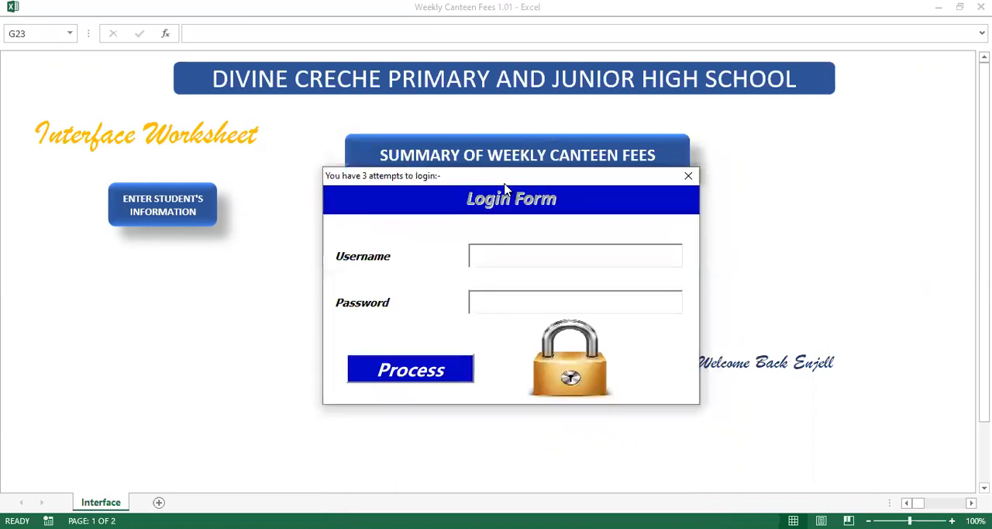
type("Enje")
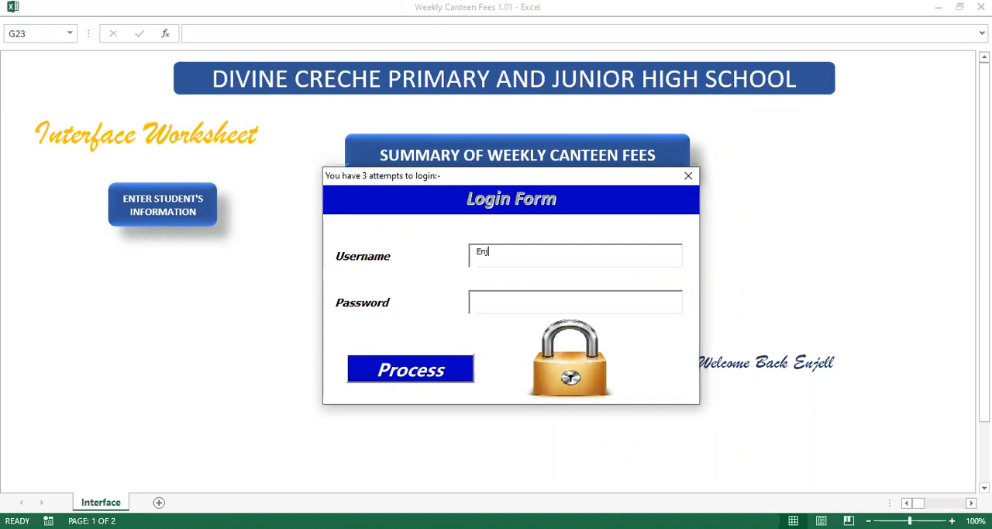
type("ll")
left_click(485, 302)
type("1234")
key("Return")
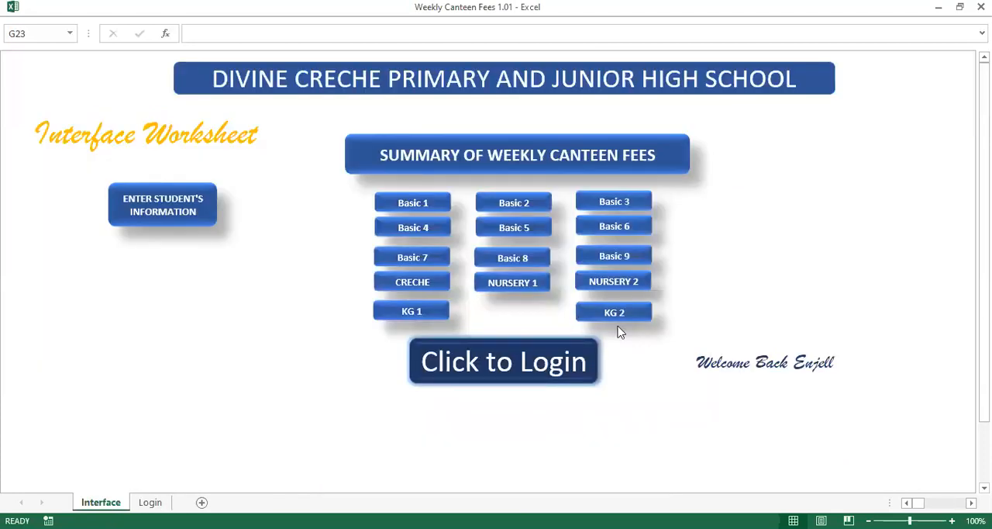
Open the Login sheet and make all of the workbook's hidden sheets visible
left_click(620, 312)
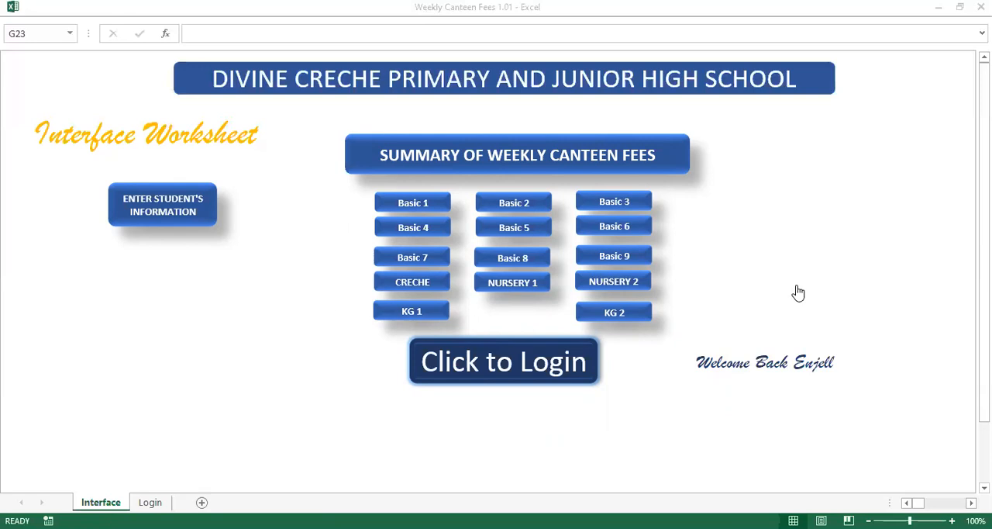
left_click(806, 263)
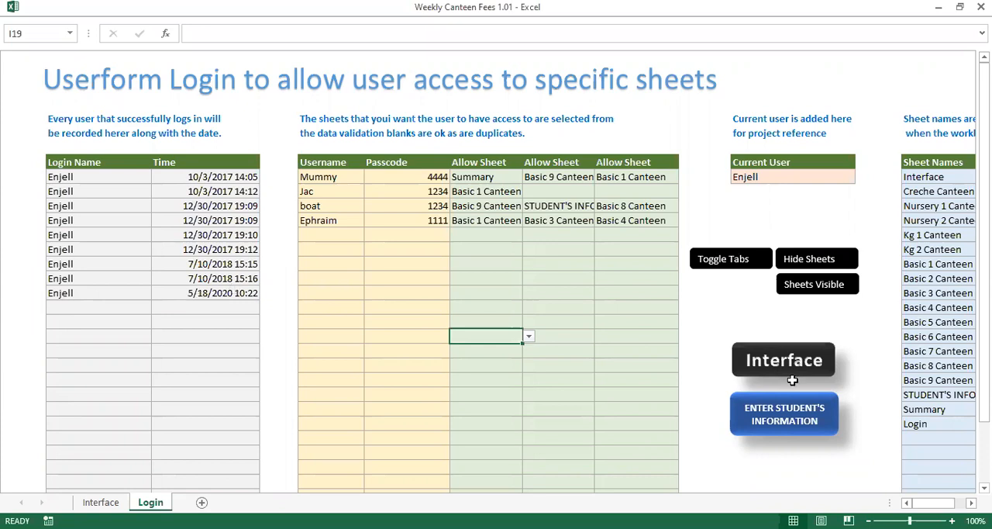
left_click(814, 285)
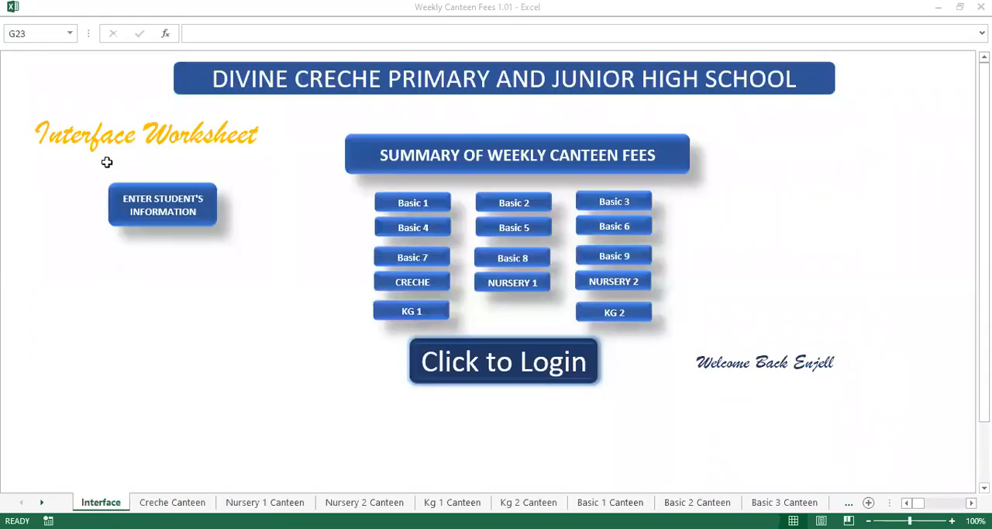
Open the Basic 1 Canteen sheet from the interface and show its print preview
left_click(414, 210)
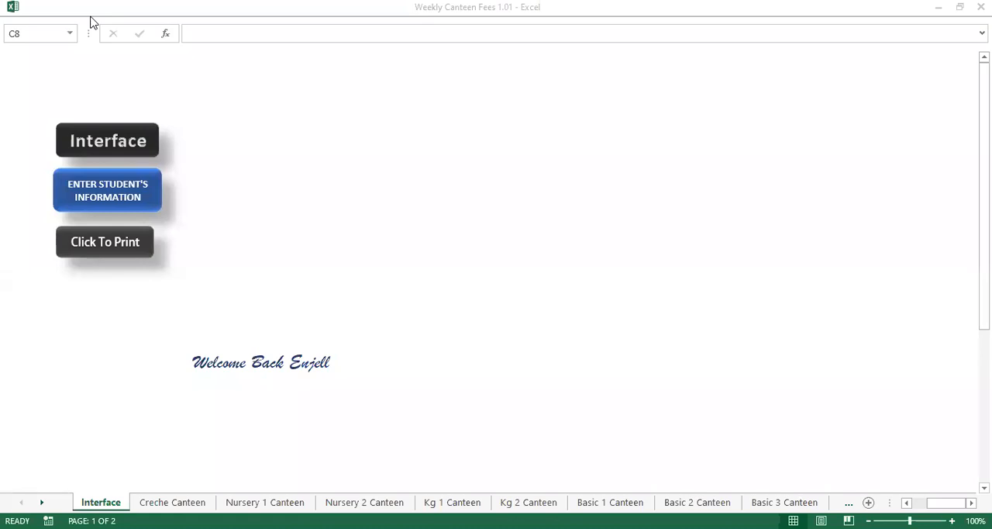
left_click(113, 2)
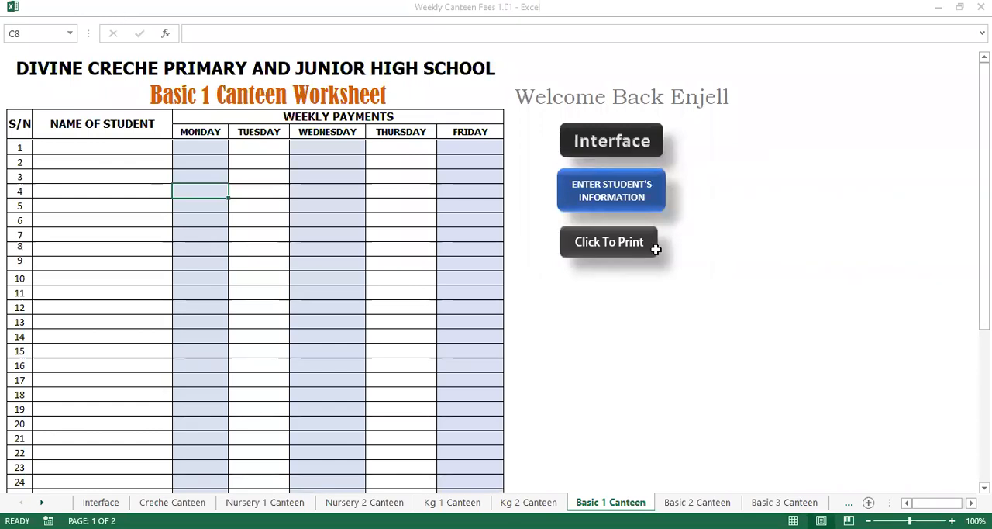
left_click(597, 245)
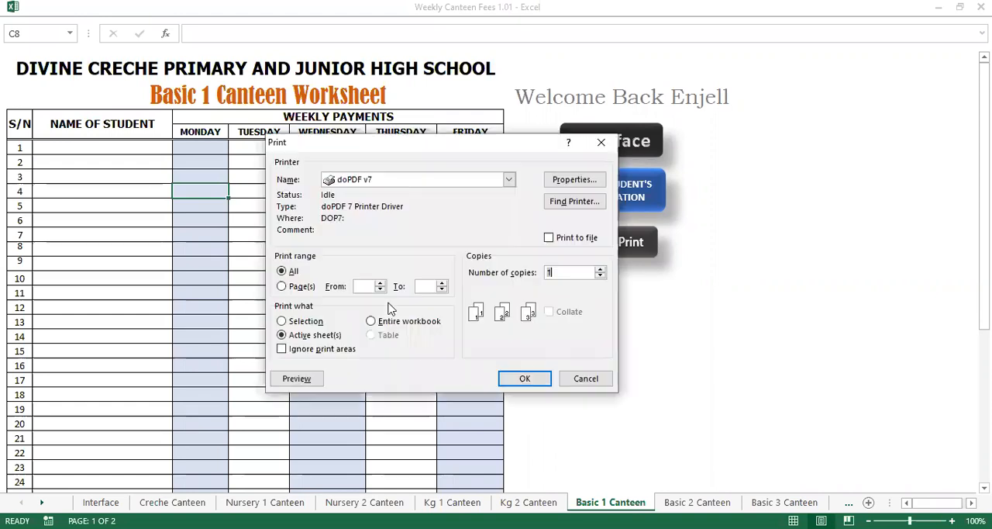
left_click(299, 378)
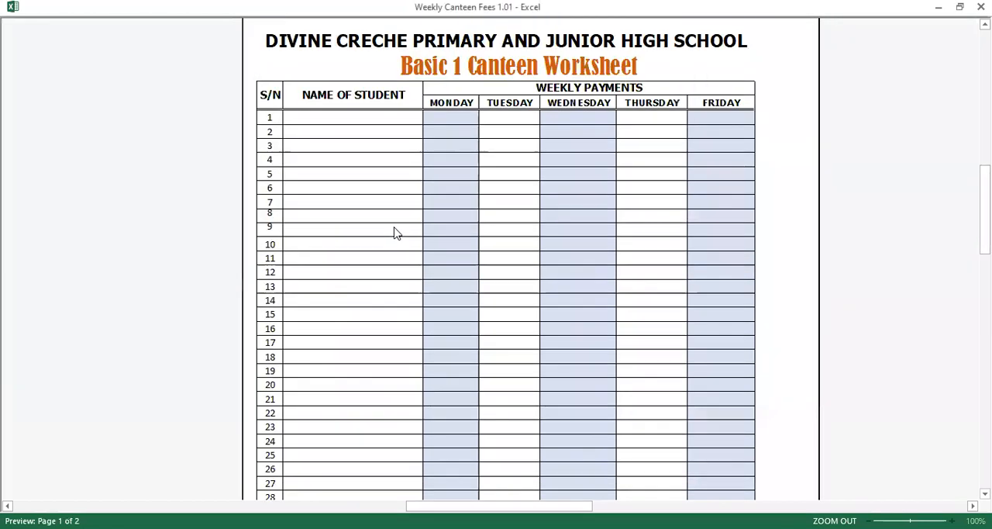
Examine the previewed Basic 1 canteen page from its header to the daily and weekly totals, and close the preview
scroll(396, 229, "up", 2)
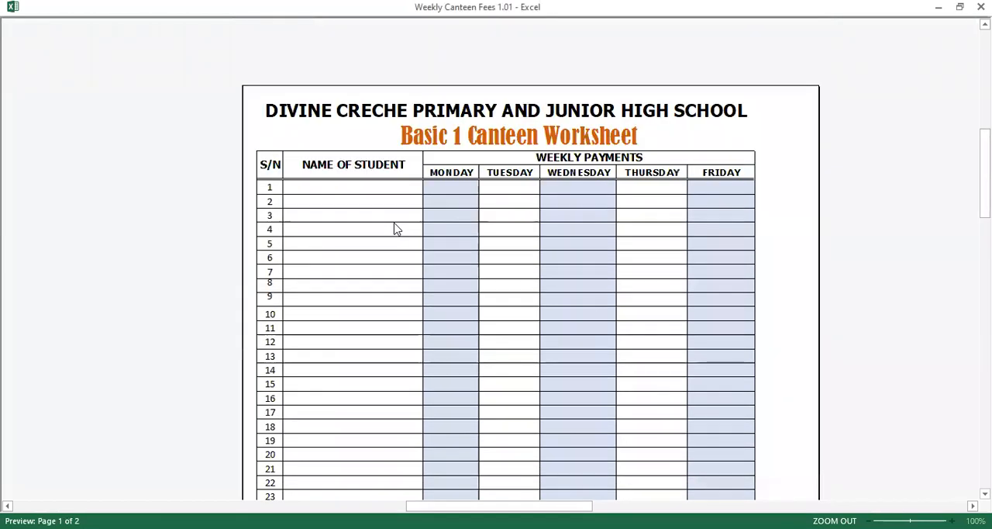
scroll(396, 229, "up", 1)
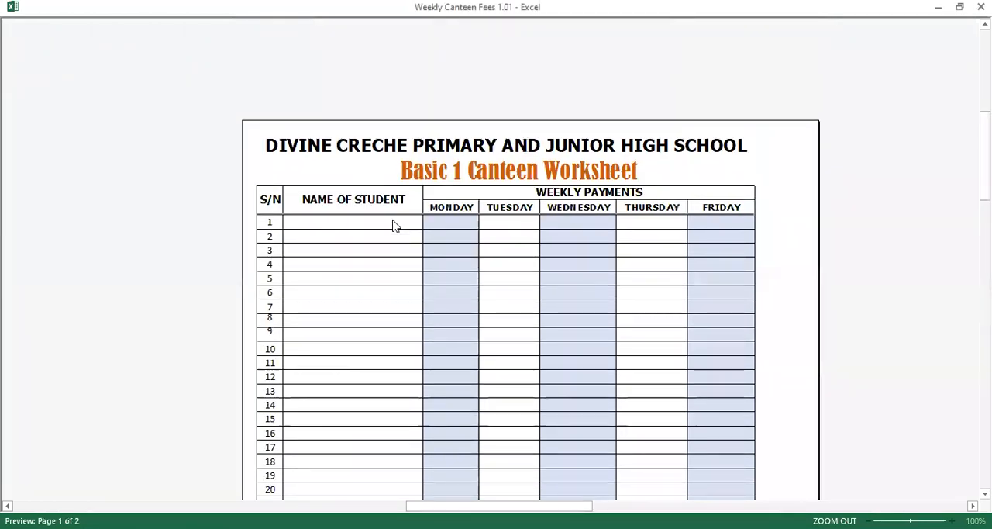
scroll(393, 224, "down", 10)
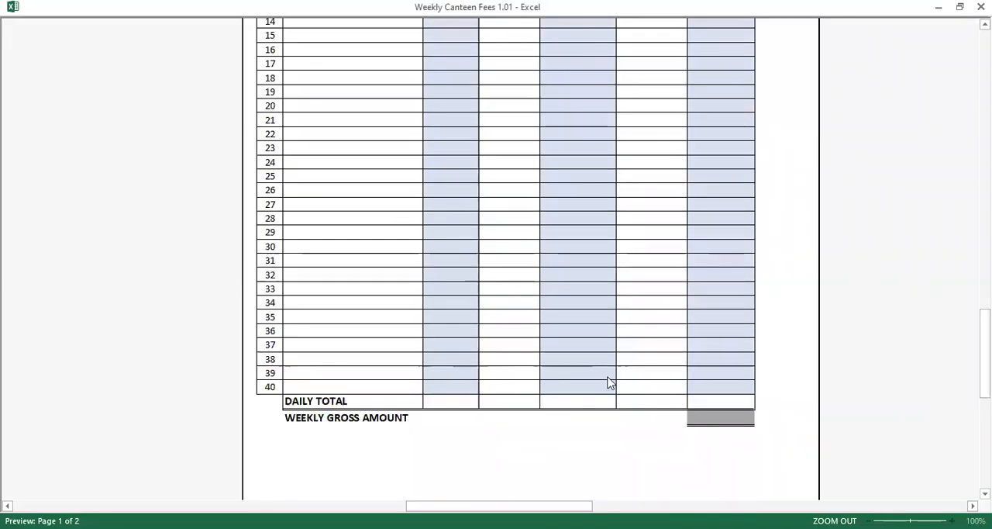
scroll(429, 396, "down", 3)
scroll(429, 396, "up", 3)
scroll(380, 369, "up", 10)
key("Escape")
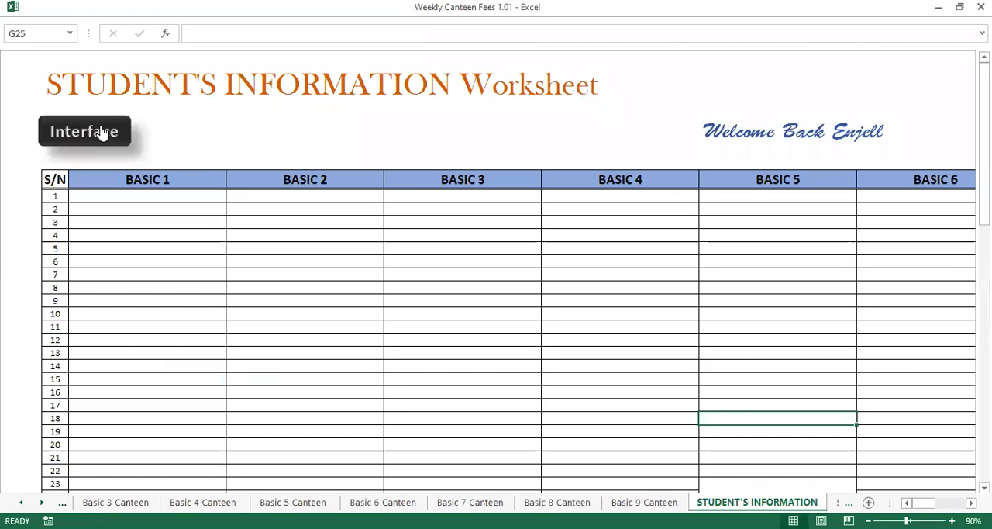
Leave the STUDENT'S INFORMATION sheet and return to the Basic 1 Canteen sheet
left_click(100, 129)
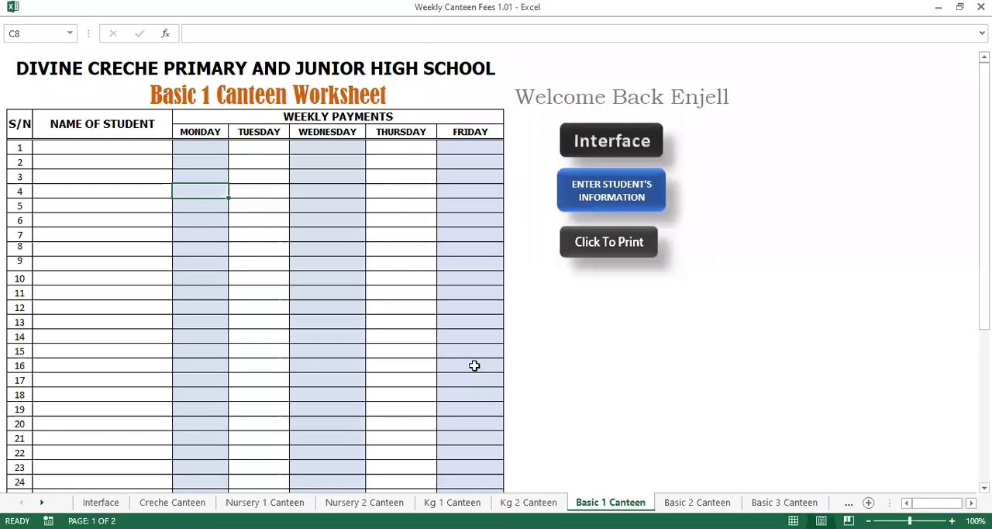
Look over the Basic 1 Canteen sheet from its student rows to the daily total and weekly gross amount
scroll(501, 425, "down", 5)
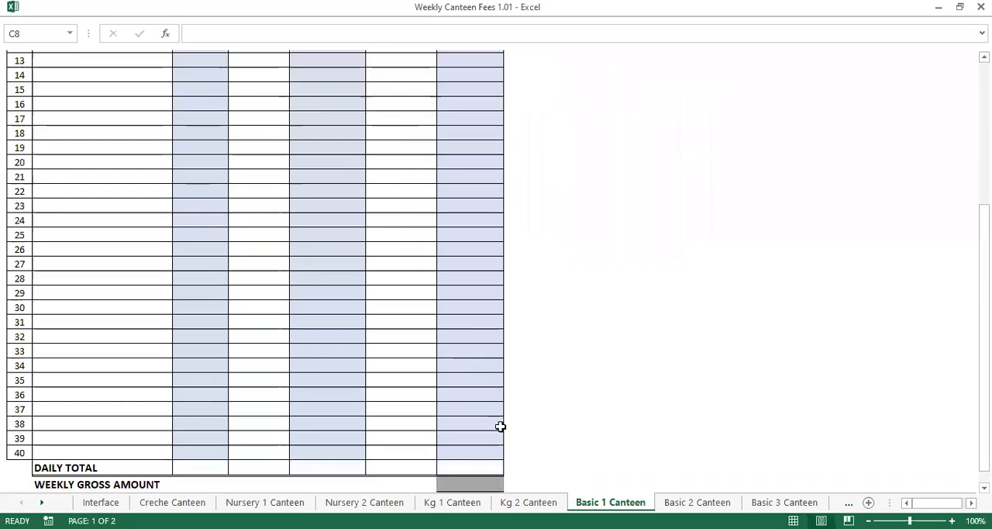
scroll(488, 419, "down", 2)
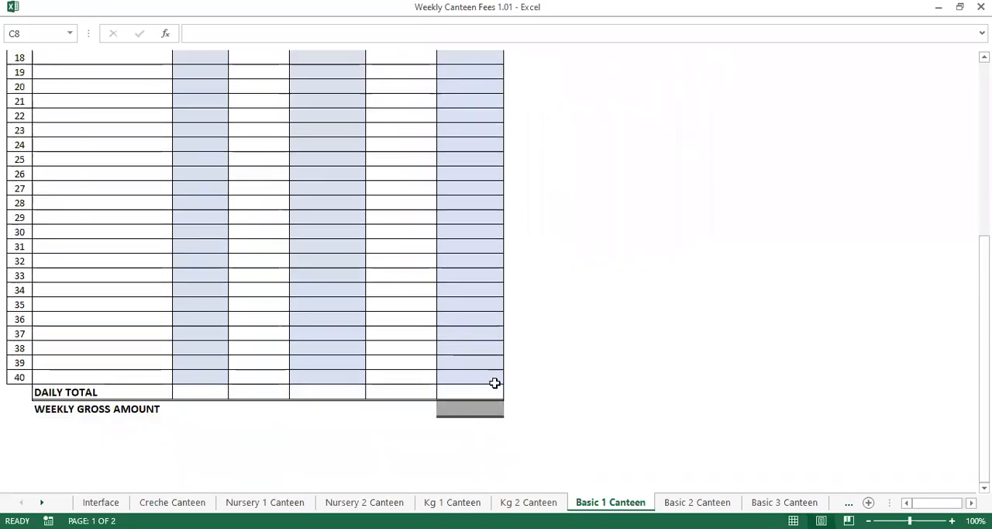
scroll(495, 382, "up", 6)
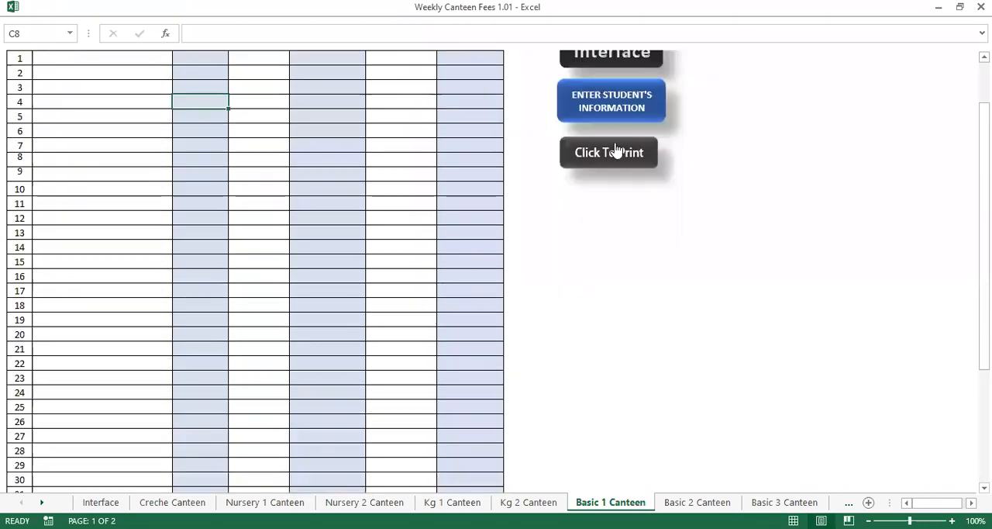
scroll(617, 148, "up", 2)
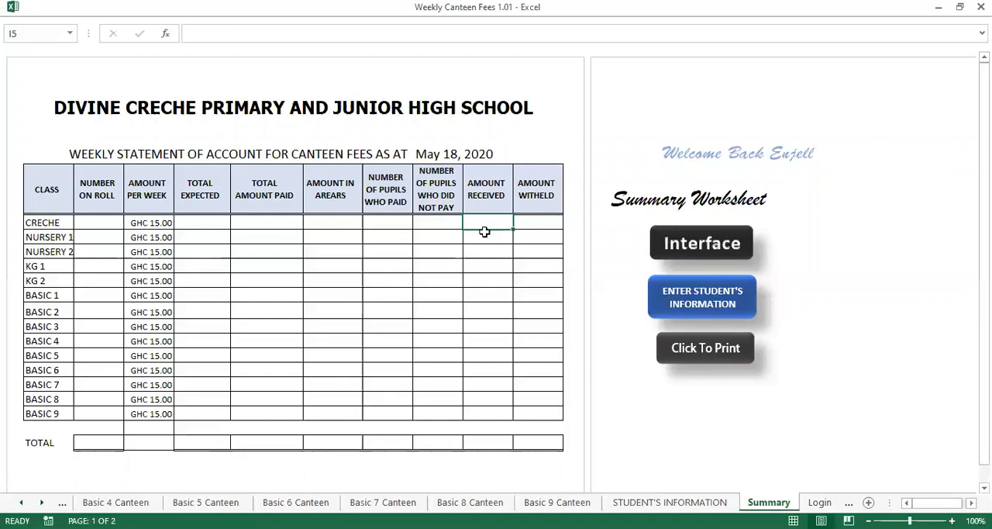
Examine the class rows of the Summary sheet's weekly statement of account and run its print command
key("Down")
key("Down")
key("Down")
key("Up")
key("Up")
key("Up")
left_click(689, 357)
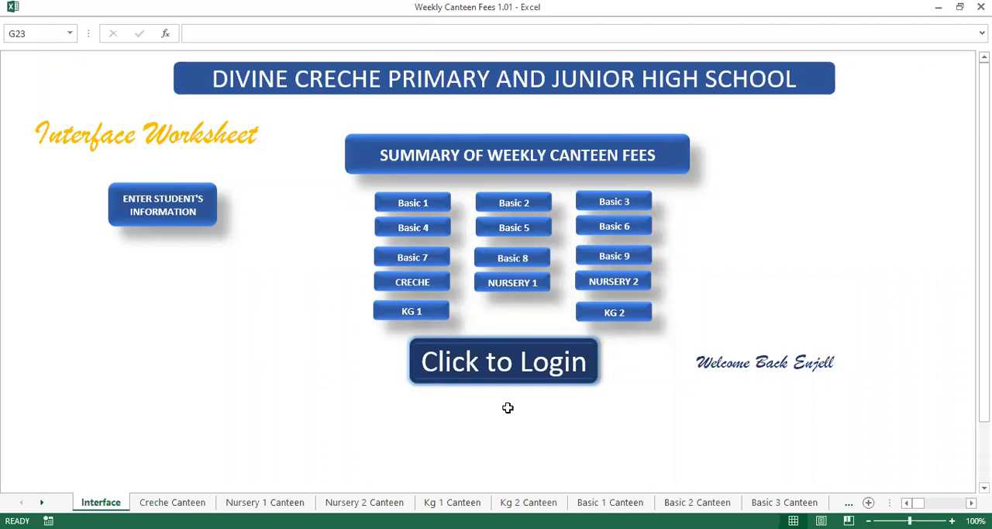
Log in through the Interface sheet's login form with the username and password, and dismiss the welcome message
left_click(502, 366)
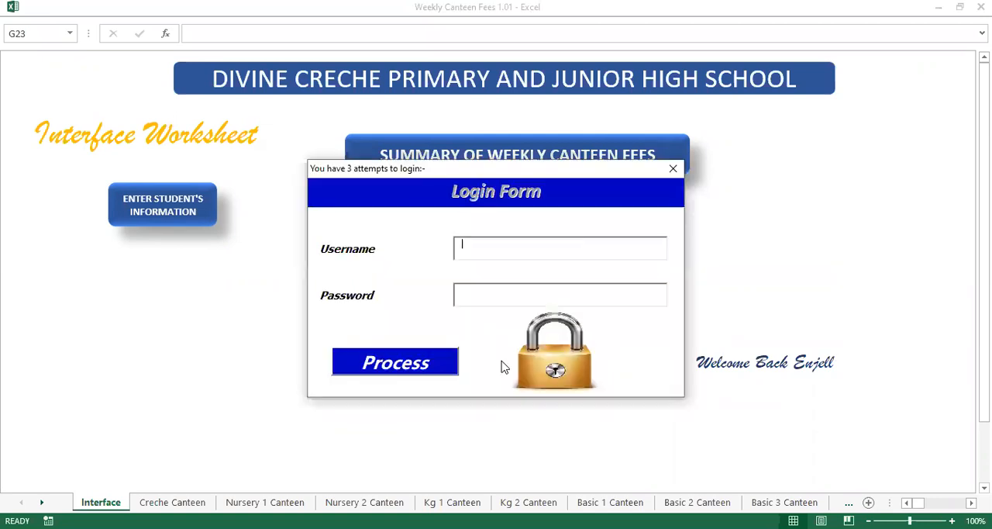
type("Enjell")
key("Tab")
type("****")
left_click(432, 358)
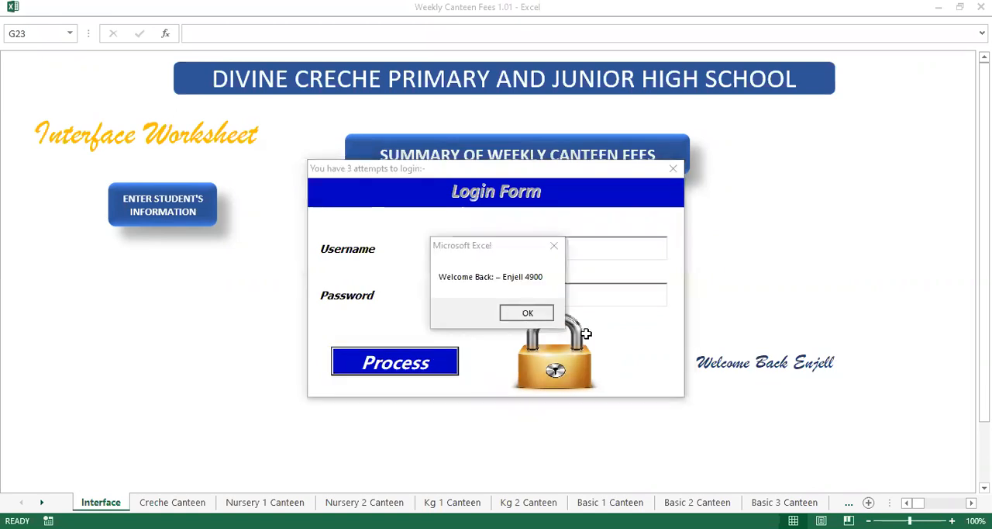
key("Return")
Examine the usernames, passcodes and allowed-sheet dropdown in the Login sheet's user table, keeping Summary for the first user
left_click_drag(314, 177, 307, 235)
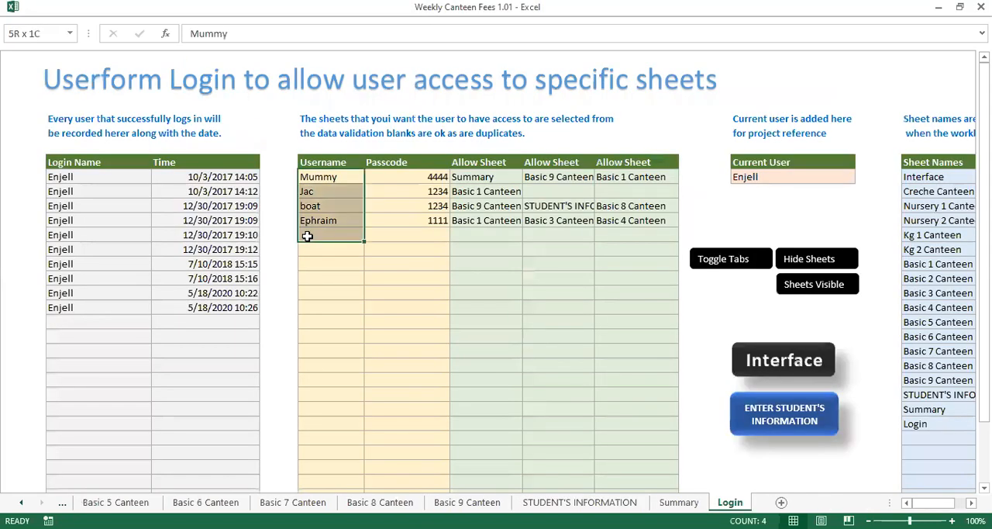
left_click_drag(411, 232, 412, 233)
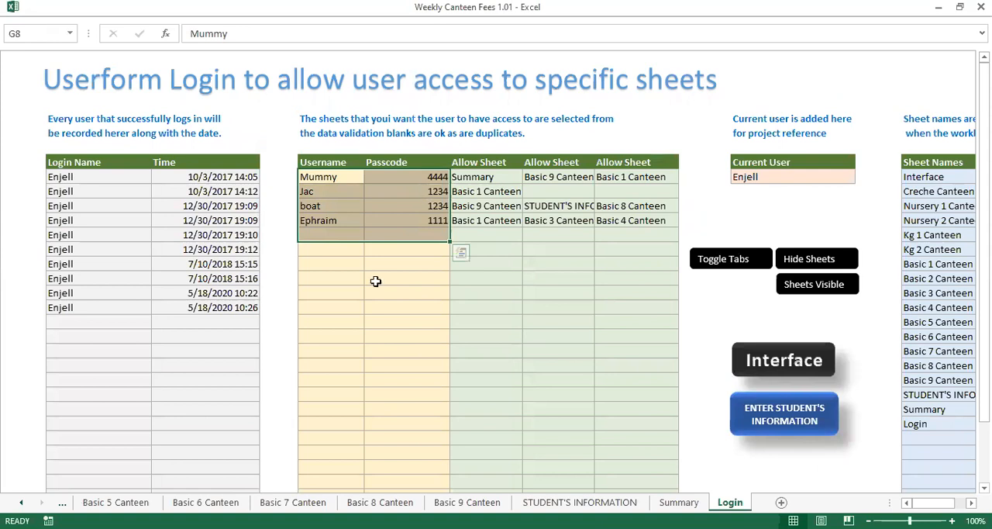
left_click(407, 278)
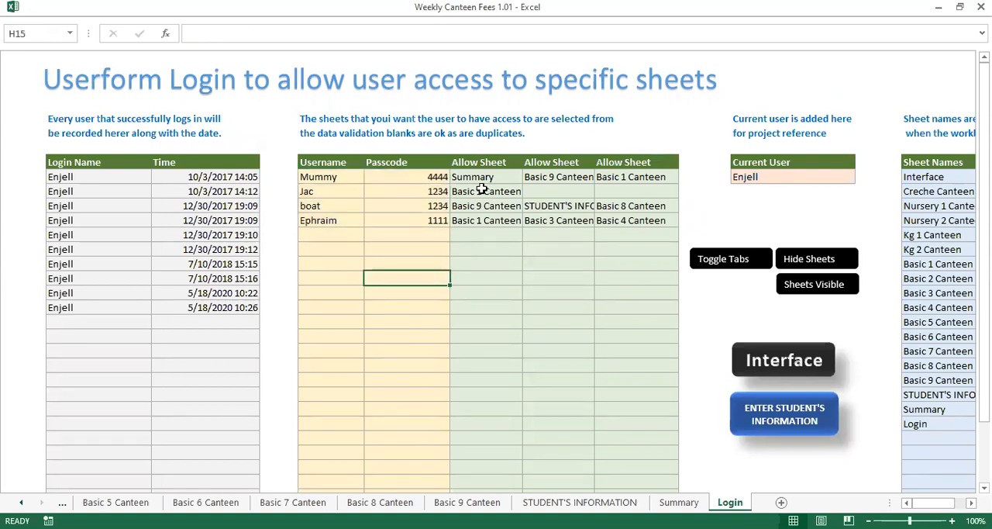
left_click(491, 175)
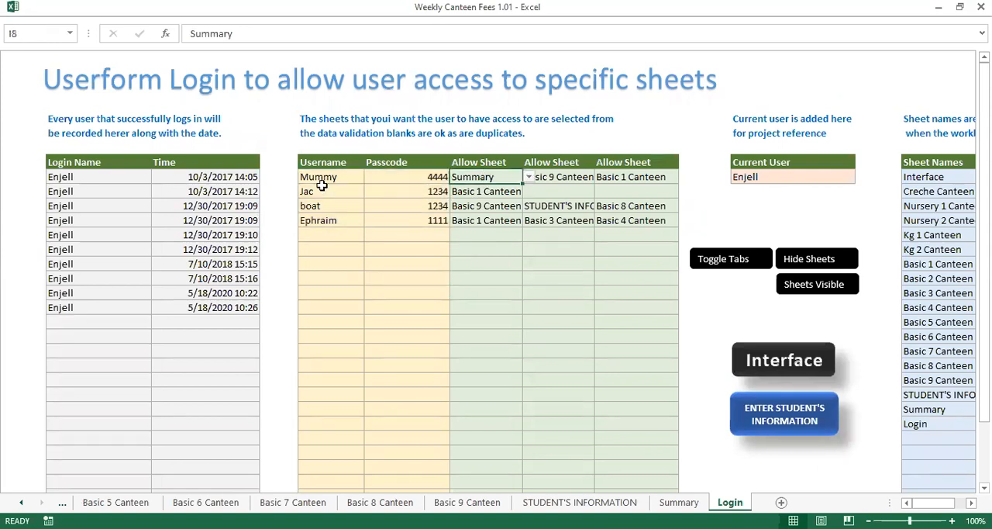
key("Left")
key("Left")
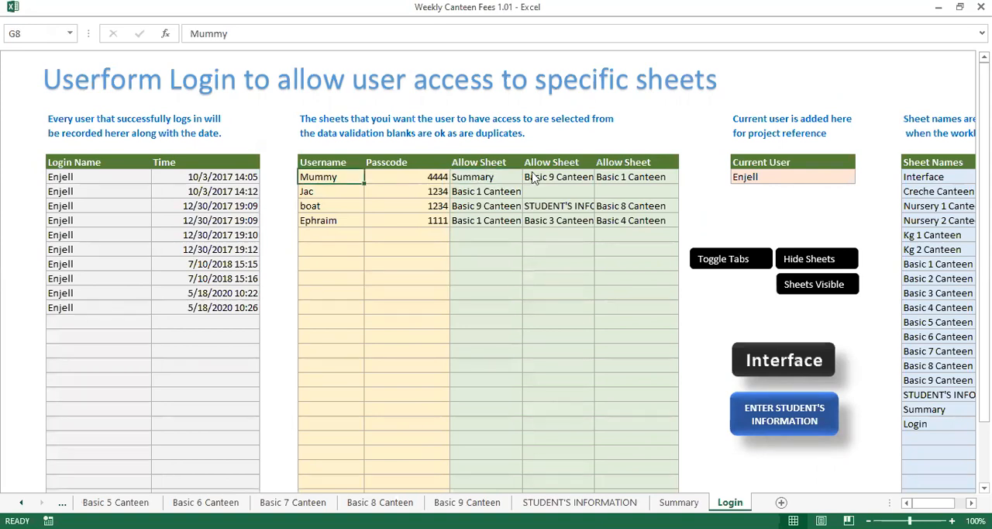
left_click(529, 178)
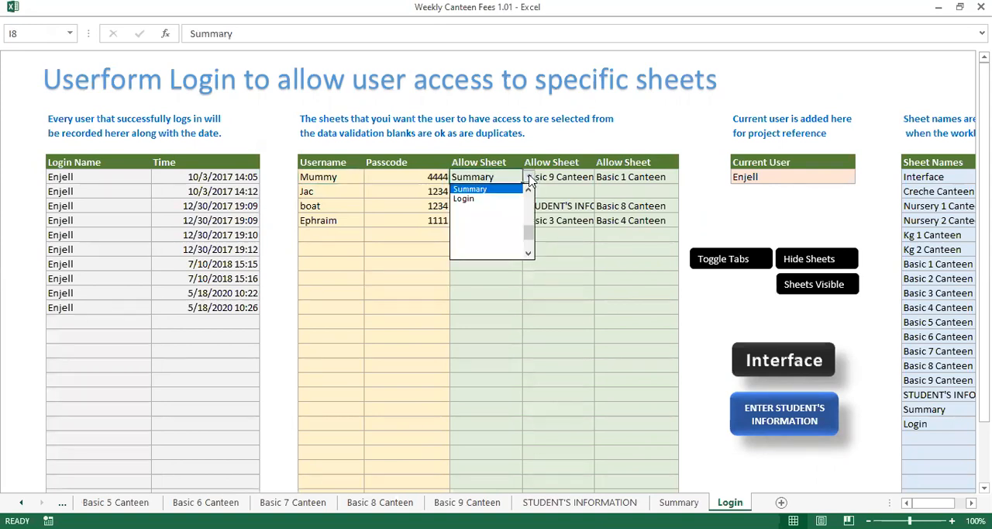
left_click(491, 183)
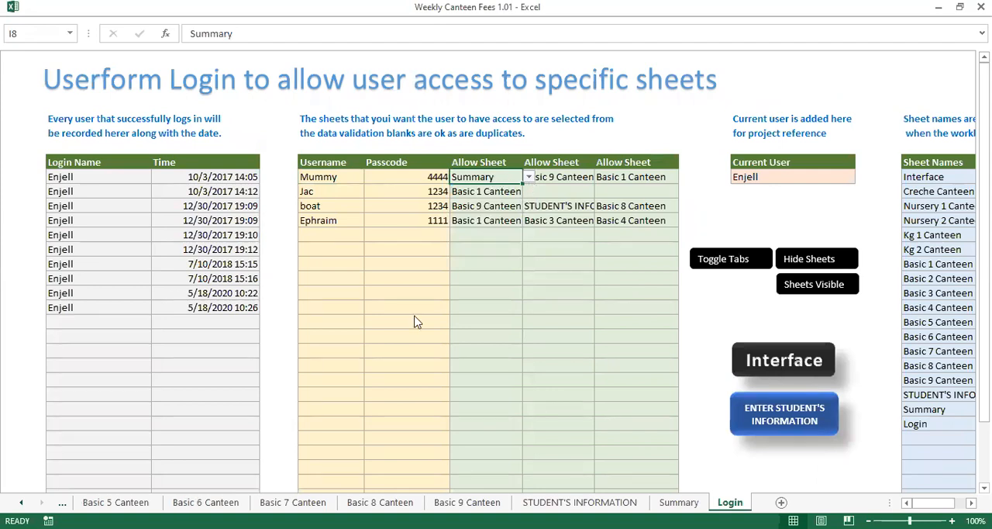
Browse the remaining sheet tabs from the Interface sheet, and close Weekly Canteen Fees 1.01.xlsm with its changes saved
key("ctrl+Page_Up")
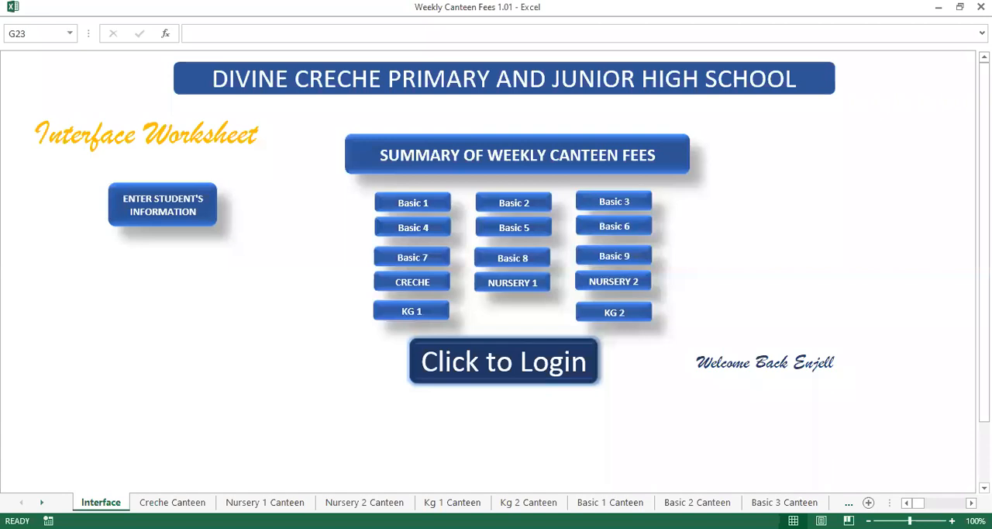
left_click(42, 502)
left_click(42, 502)
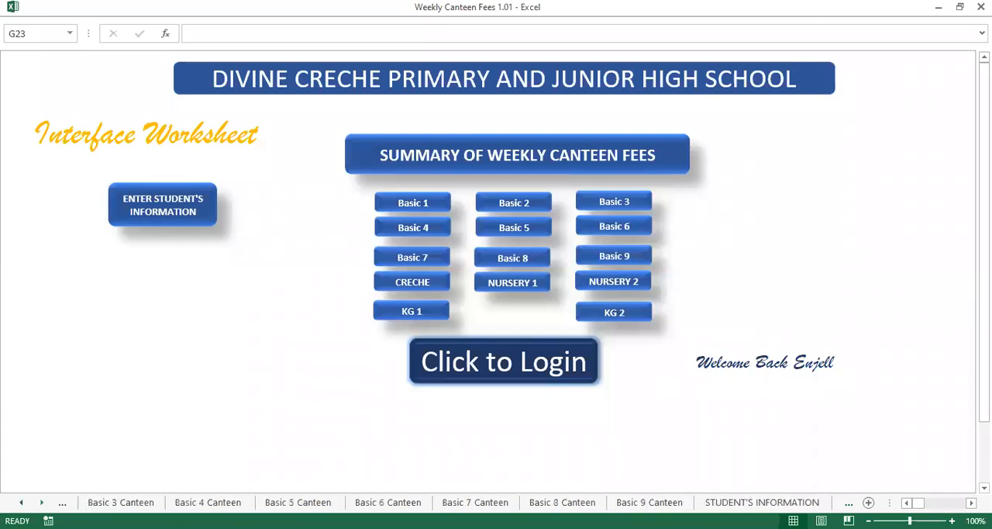
left_click(42, 503)
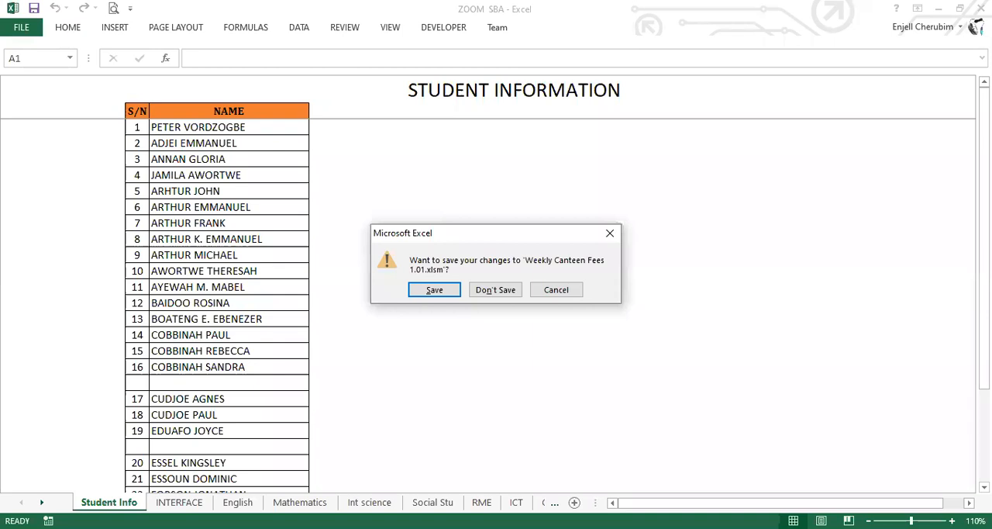
key("Return")
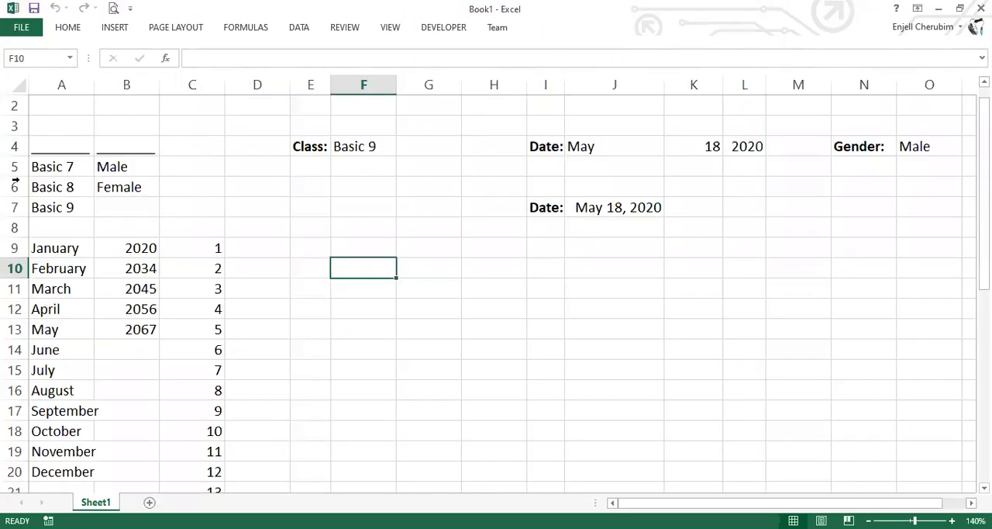
Hide columns A to C holding the dropdown source lists in Book1
left_click_drag(62, 167, 64, 148)
left_click(82, 149)
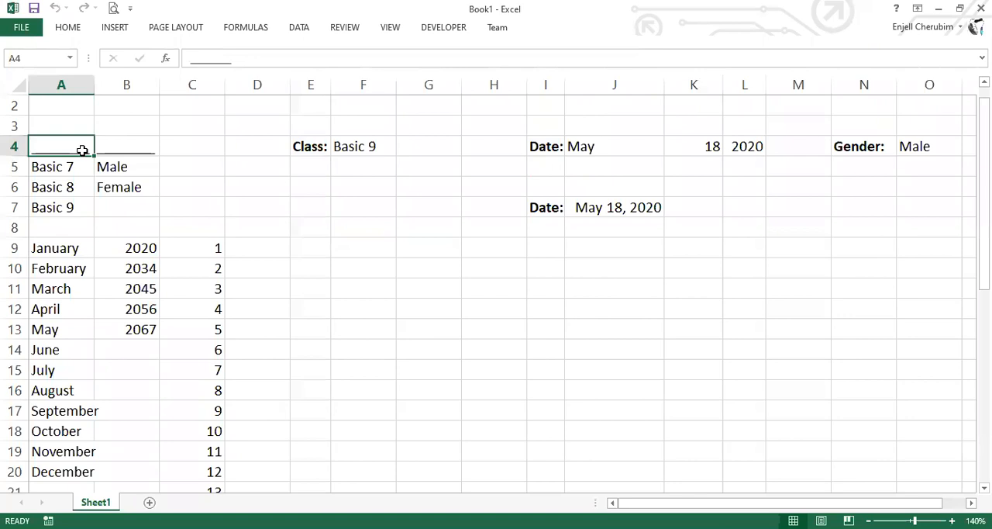
left_click(57, 172)
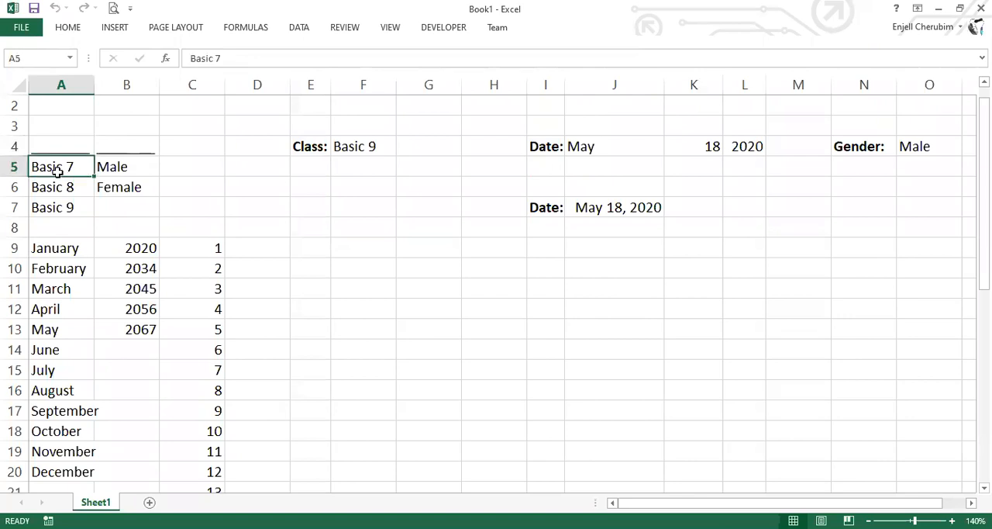
left_click_drag(60, 147, 194, 310)
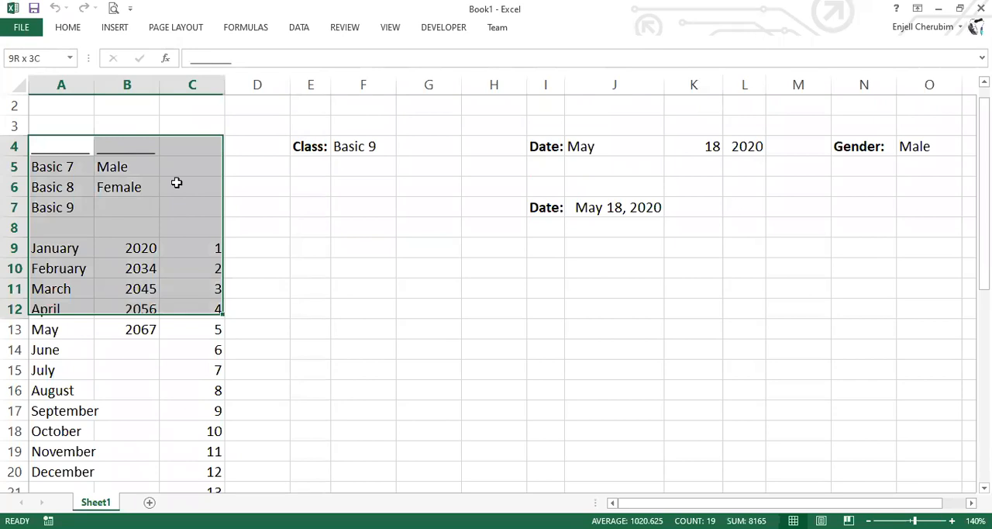
key("ctrl+a")
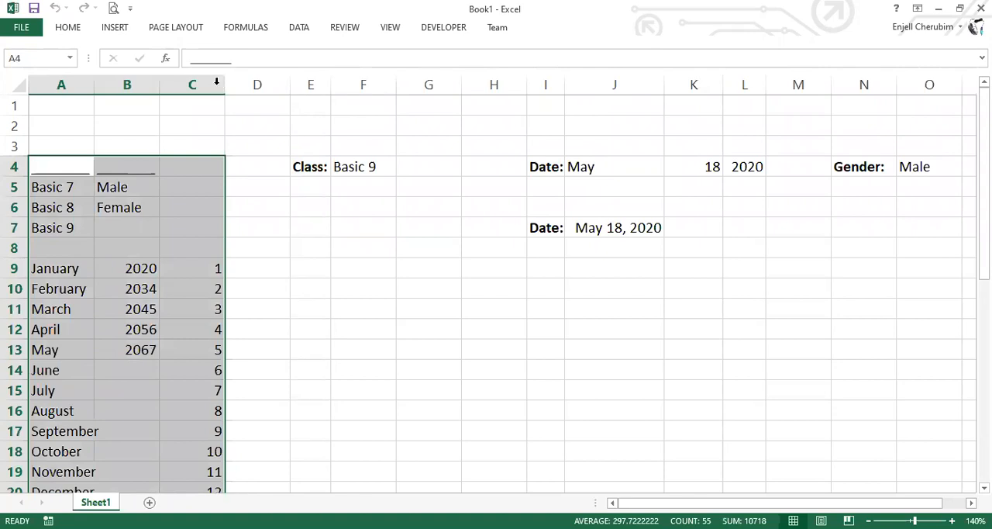
left_click_drag(192, 84, 69, 85)
right_click(69, 85)
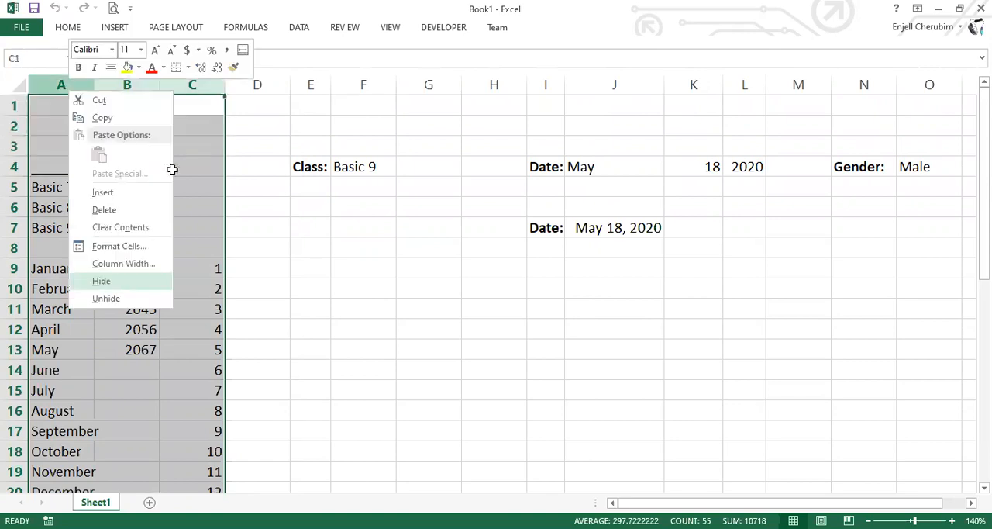
left_click(102, 280)
Check the options offered by the Class and month dropdowns in the sheet header
left_click(167, 269)
left_click(195, 168)
left_click(207, 169)
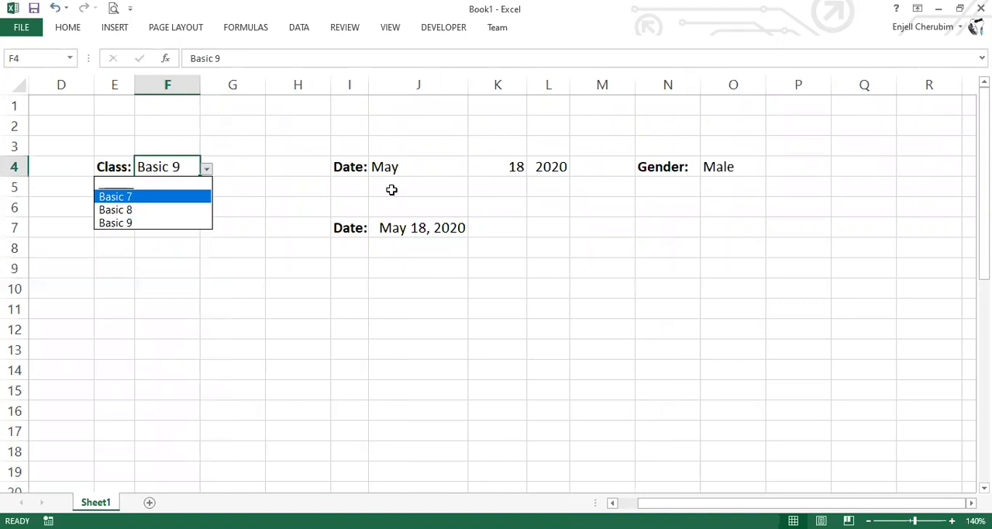
left_click(465, 169)
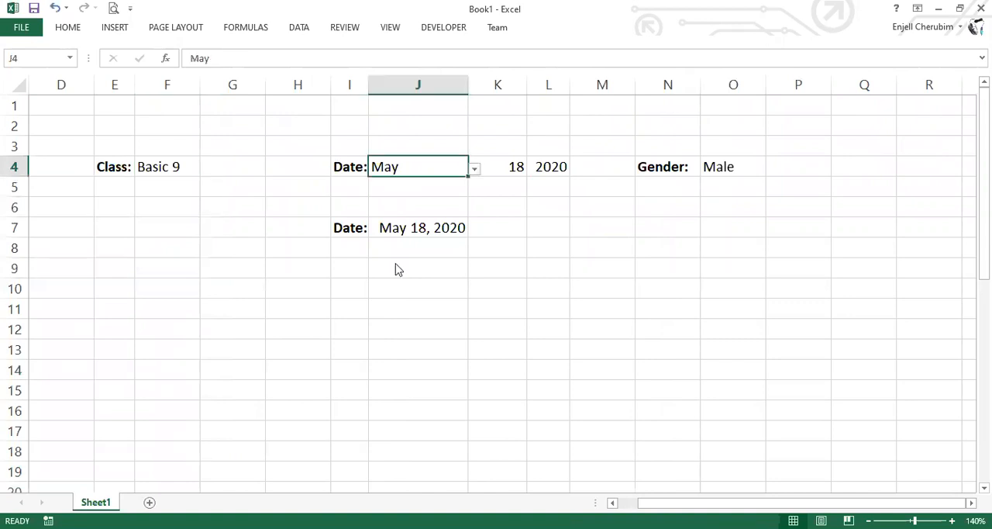
key("alt+Down")
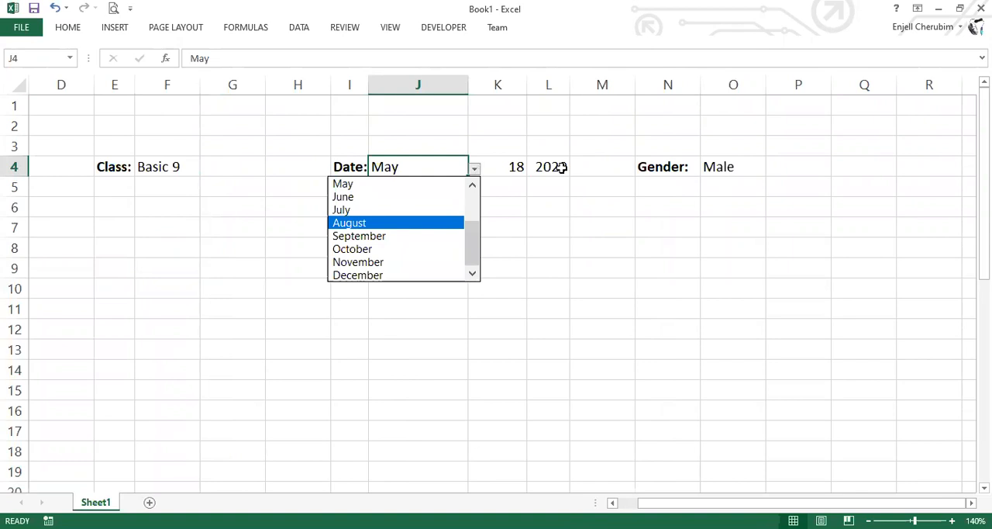
key("Escape")
Check the options offered by the year and Gender dropdowns in the sheet header
key("Right")
key("Right")
key("alt+Down")
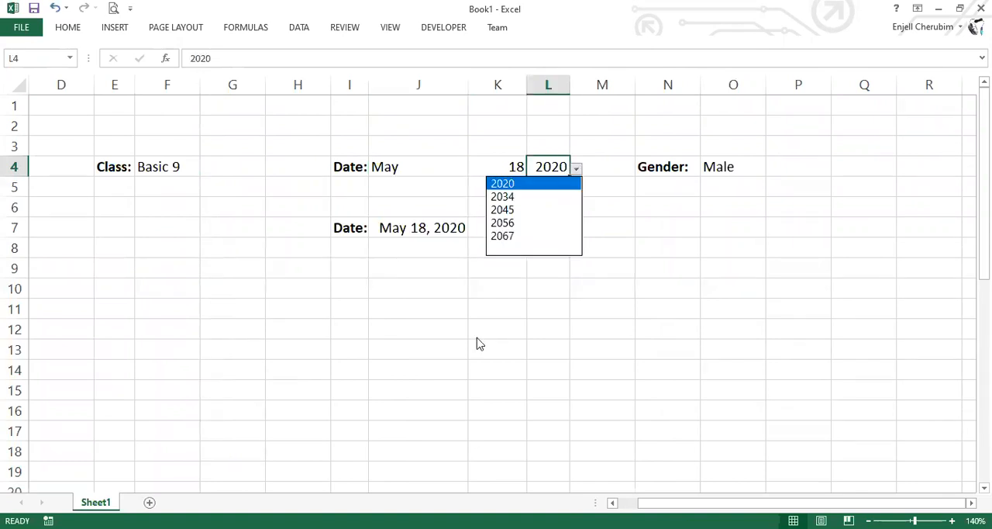
key("Escape")
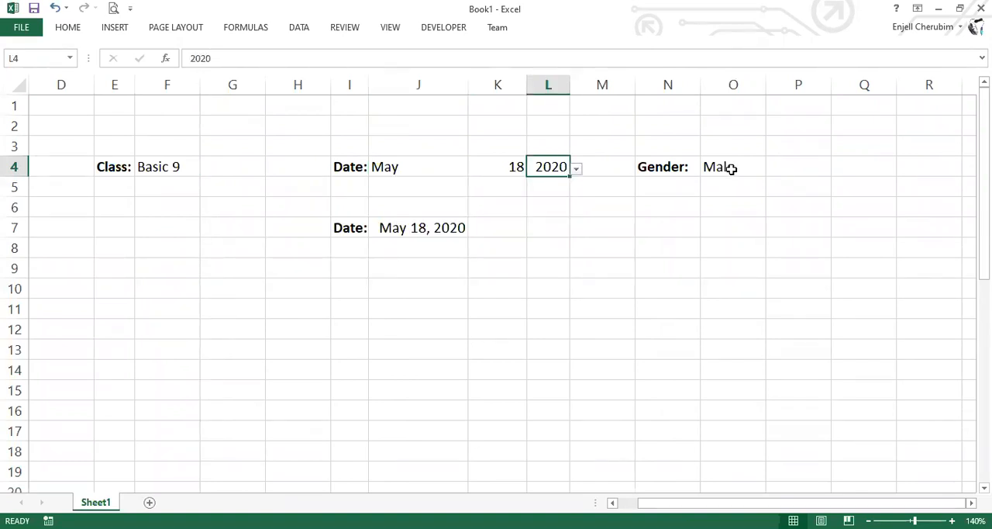
key("Right")
key("Right")
key("Right")
key("alt+Down")
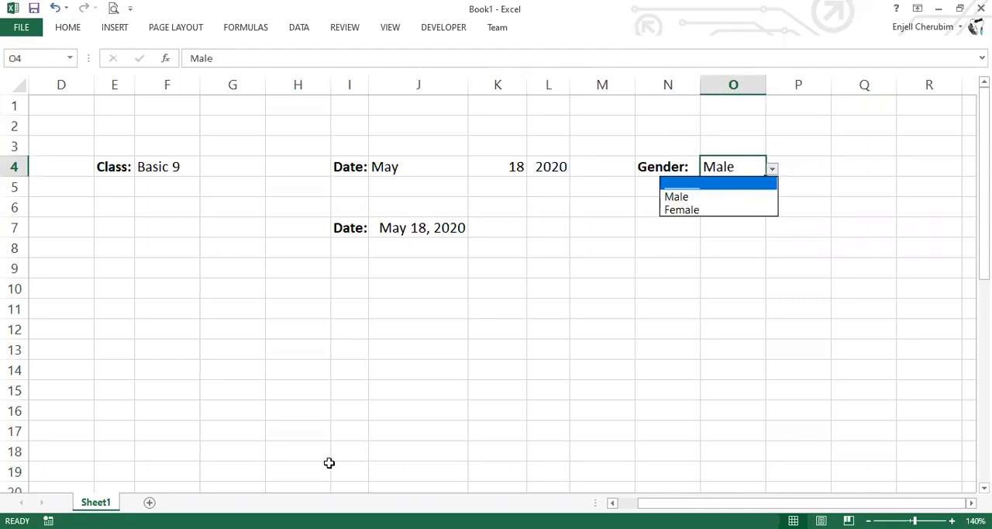
key("Escape")
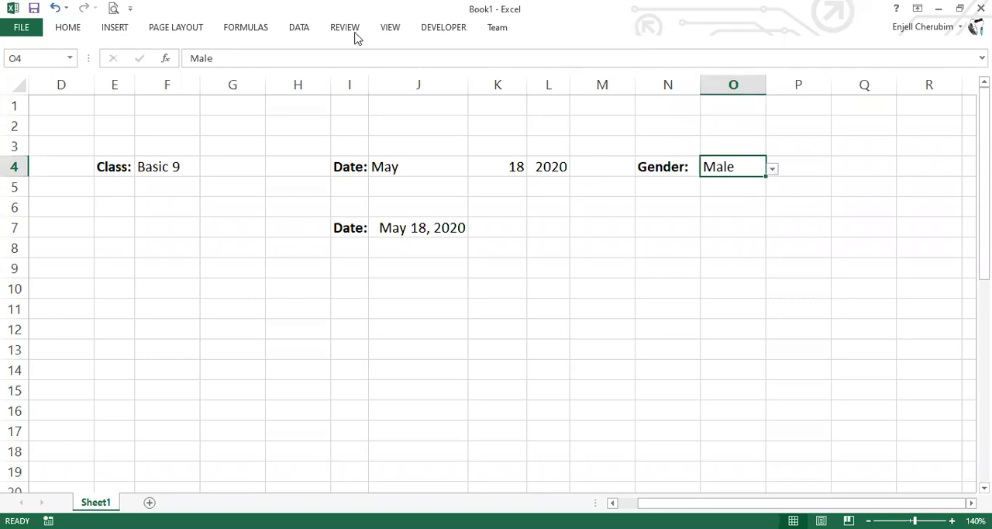
Turn off the sheet's gridlines, row and column headings, and the formula bar
left_click(295, 31)
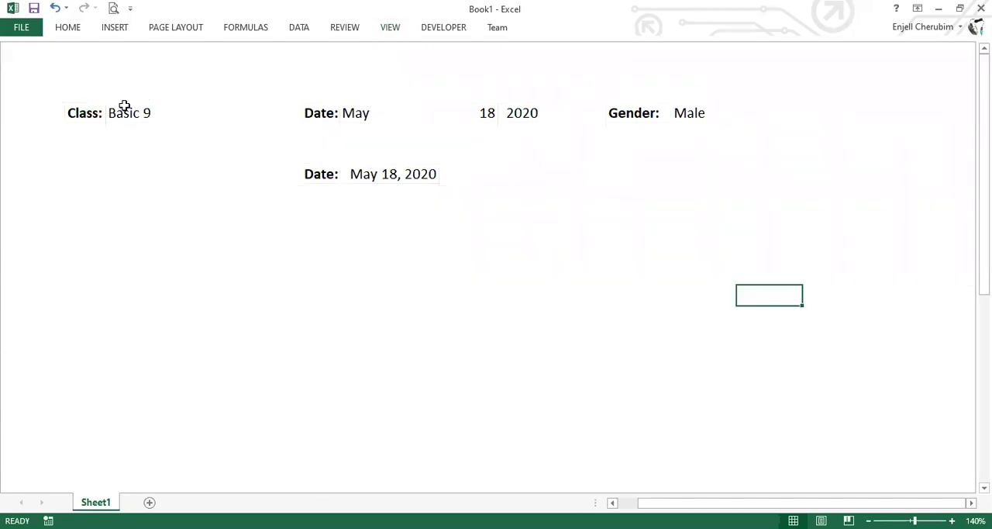
Set the Class to Basic 7 and the dropdown date to August 20, and open the automatic date's formula for editing
left_click(141, 113)
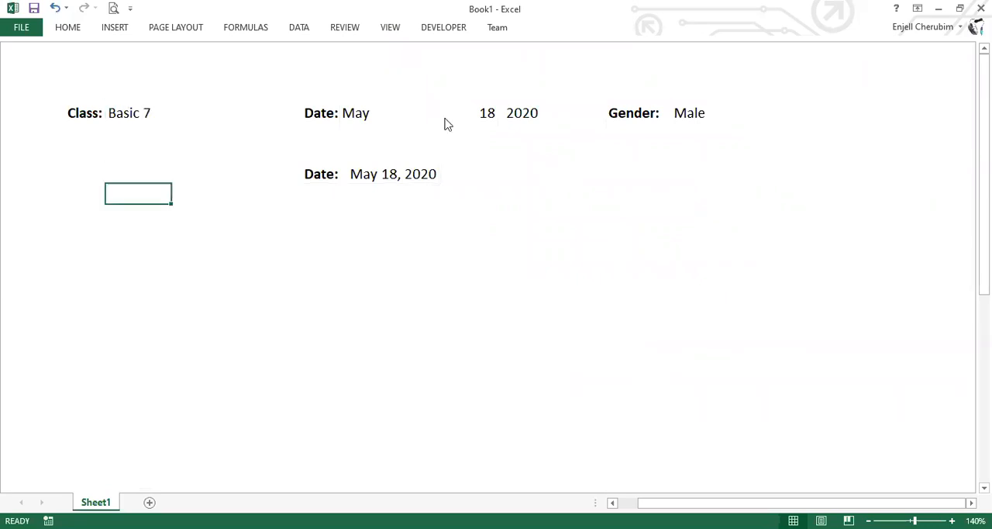
left_click(384, 116)
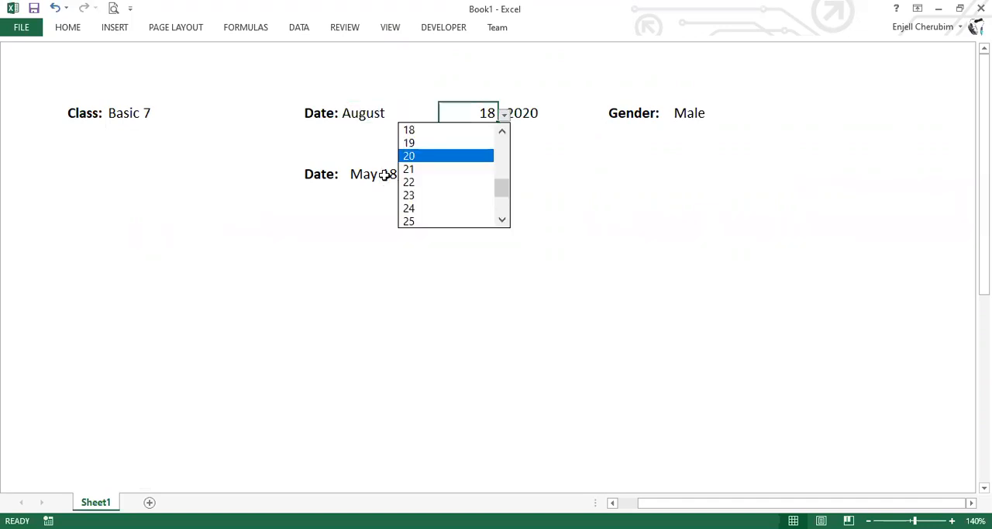
left_click(387, 175)
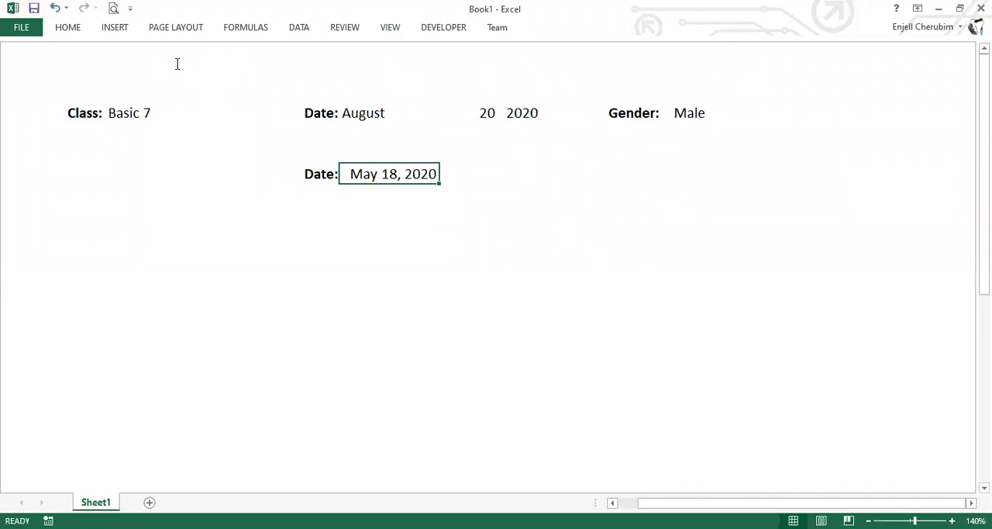
key("F2")
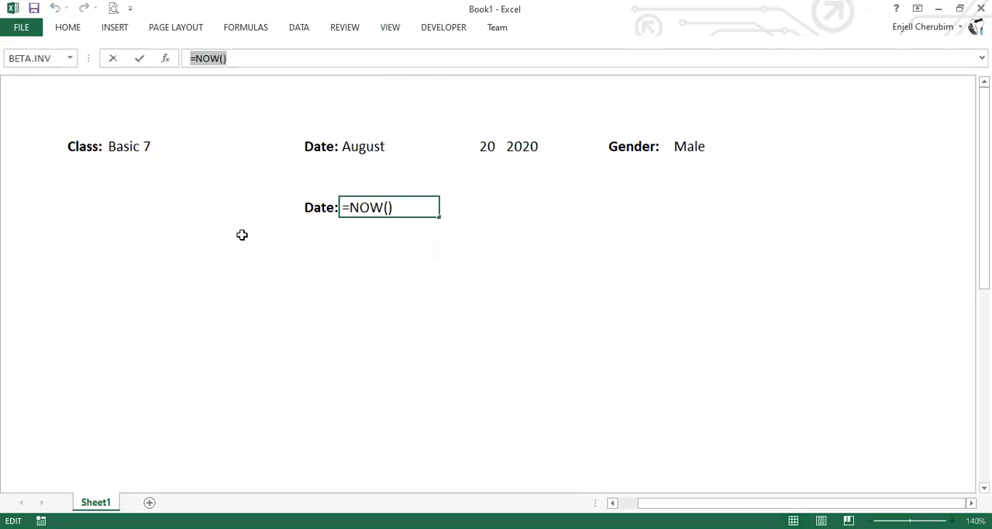